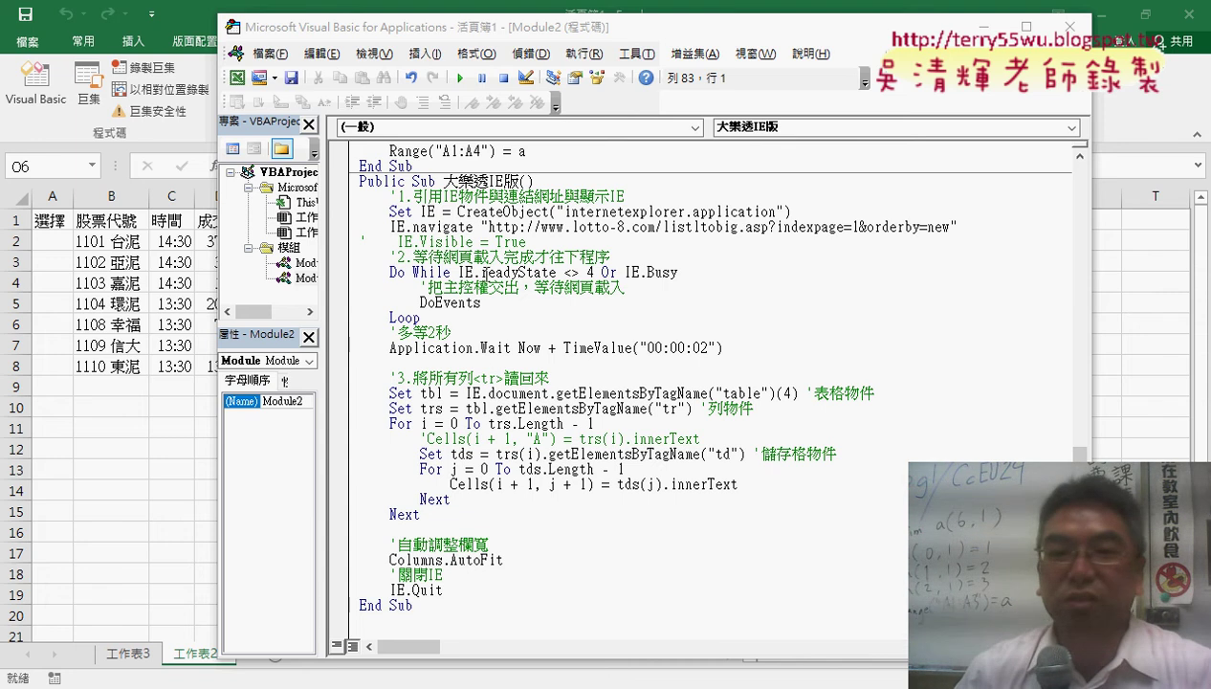
Highlight the readyState <> 4 Do While wait loop and the Application.Wait line.
{"action": "left_click_drag", "start_coordinate": [481, 272], "coordinate": [587, 273]}
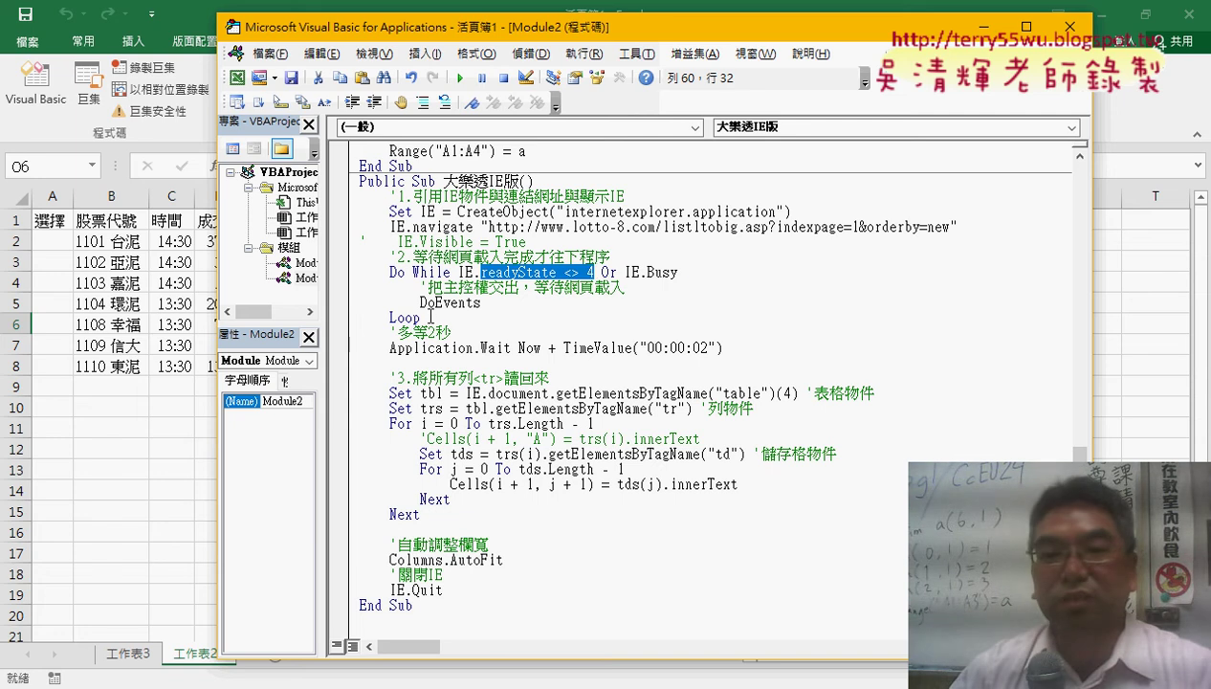
{"action": "left_click_drag", "start_coordinate": [352, 317], "coordinate": [352, 274]}
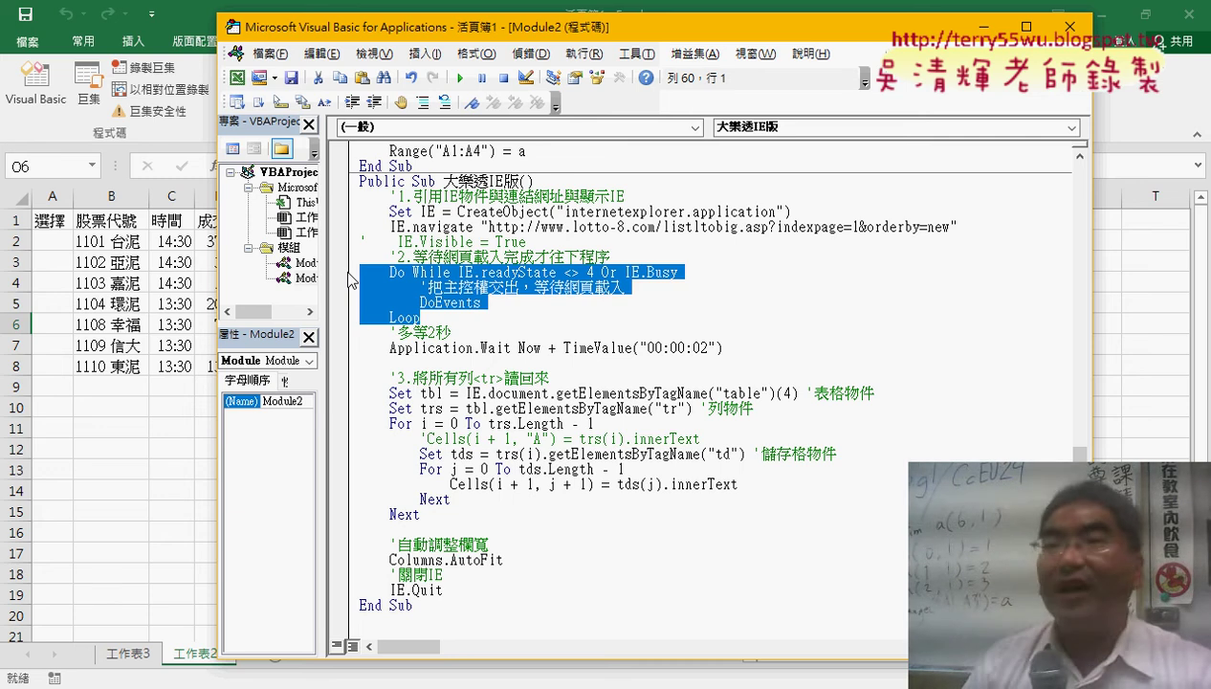
{"action": "left_click_drag", "start_coordinate": [389, 348], "coordinate": [724, 347]}
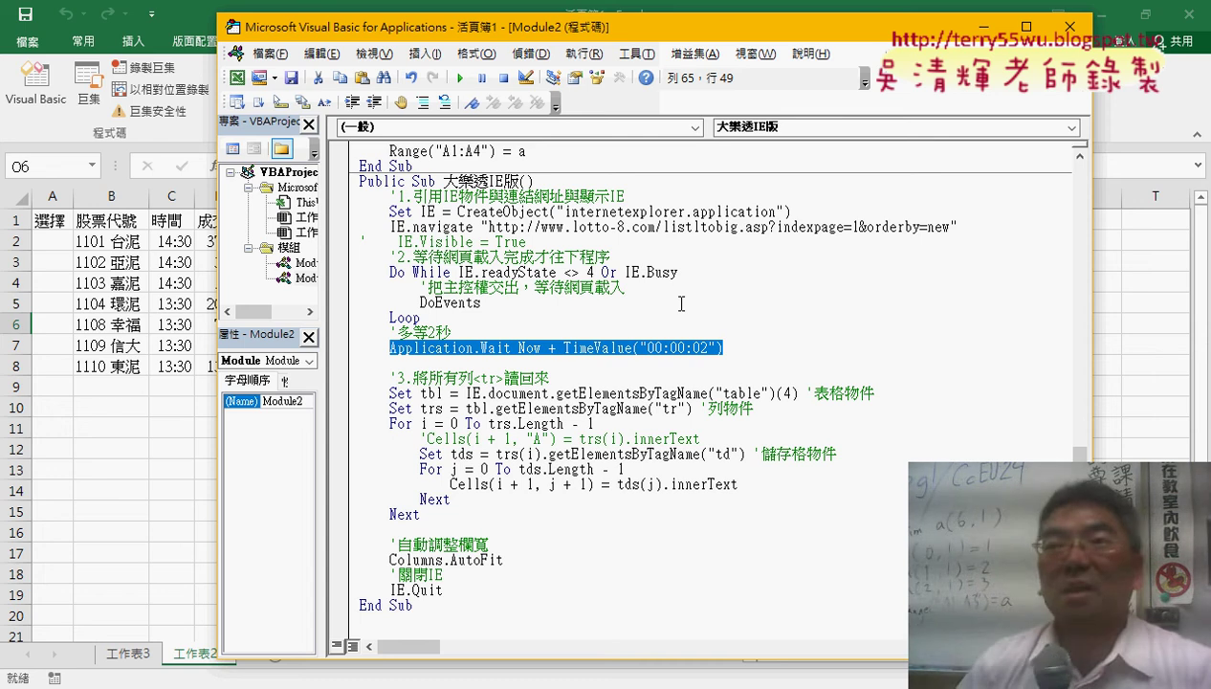
Change the seconds digit of the Application.Wait delay, first to 5, then to 2.
{"action": "key", "text": "Left"}
{"action": "key", "text": "Left"}
{"action": "key", "text": "Left"}
{"action": "key", "text": "shift+Right"}
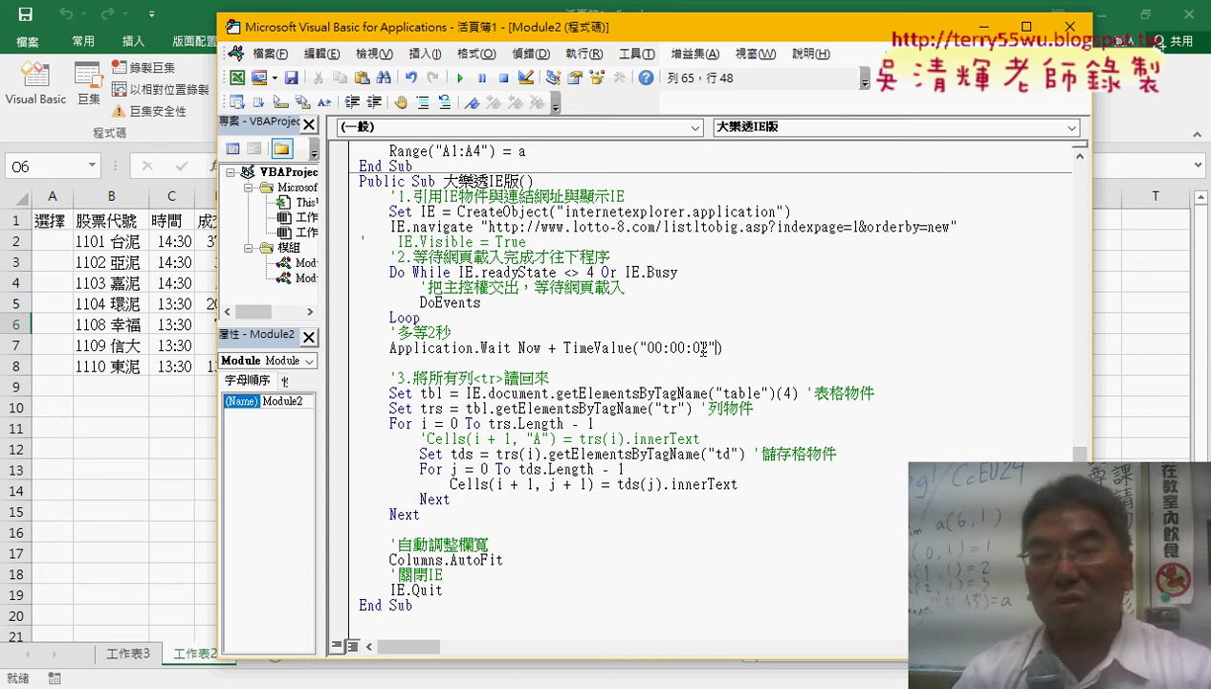
{"action": "type", "text": "5"}
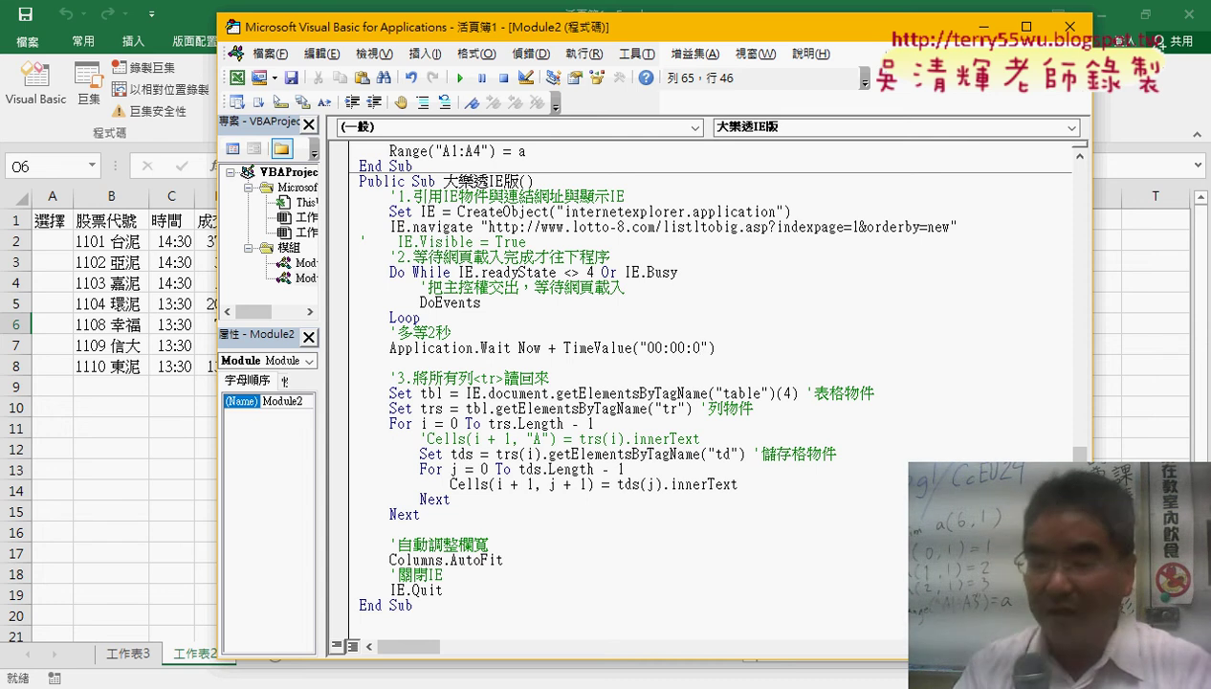
{"action": "type", "text": "2"}
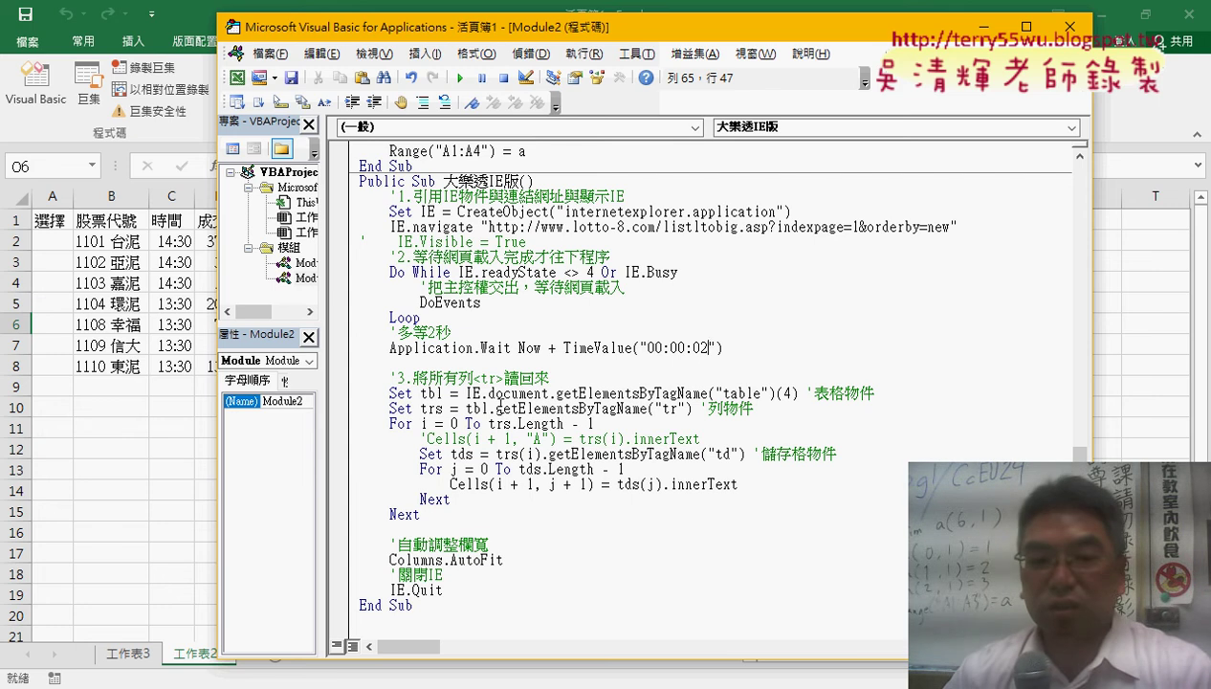
Highlight the table lookup with index (4) and the tbl, trs and tds variables, then show sheet 工作表22.
{"action": "left_click_drag", "start_coordinate": [471, 392], "coordinate": [691, 392]}
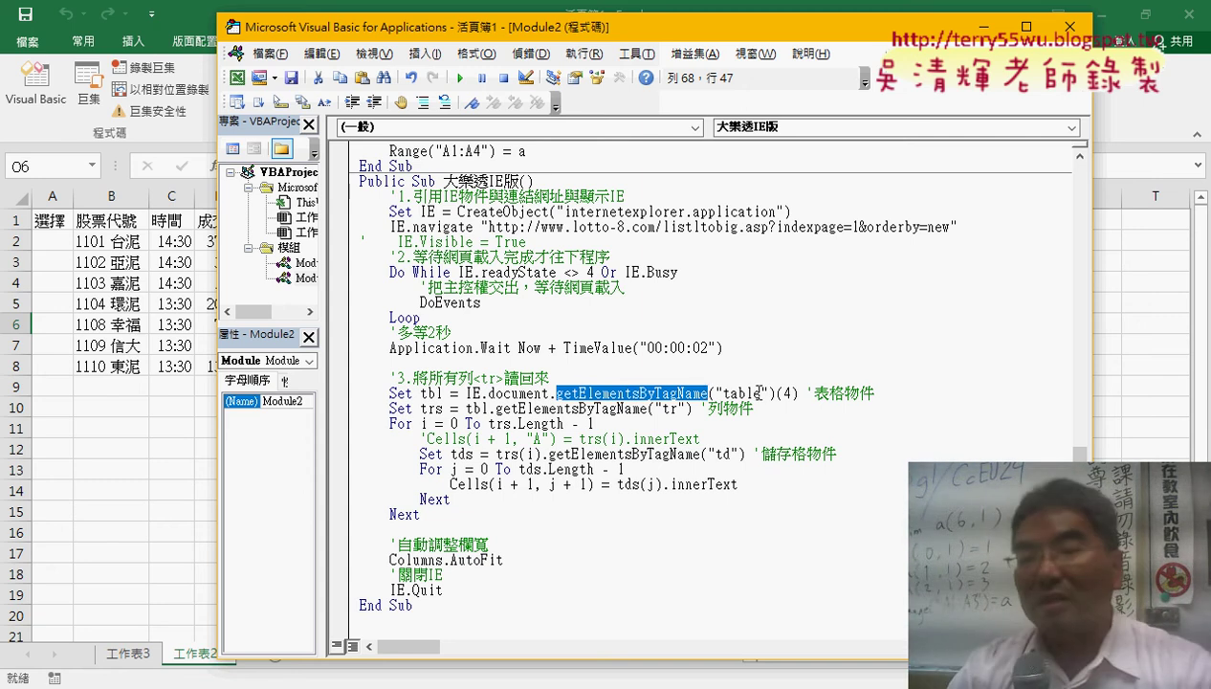
{"action": "left_click_drag", "start_coordinate": [777, 394], "coordinate": [799, 394]}
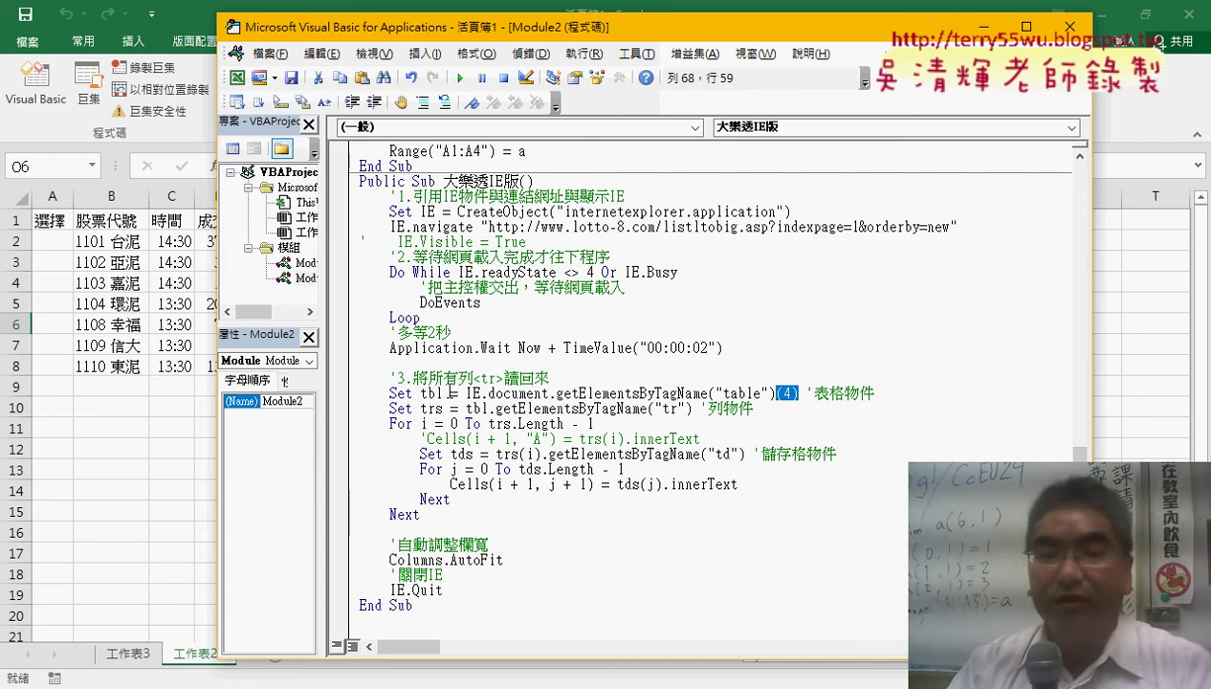
{"action": "left_click_drag", "start_coordinate": [449, 393], "coordinate": [420, 394]}
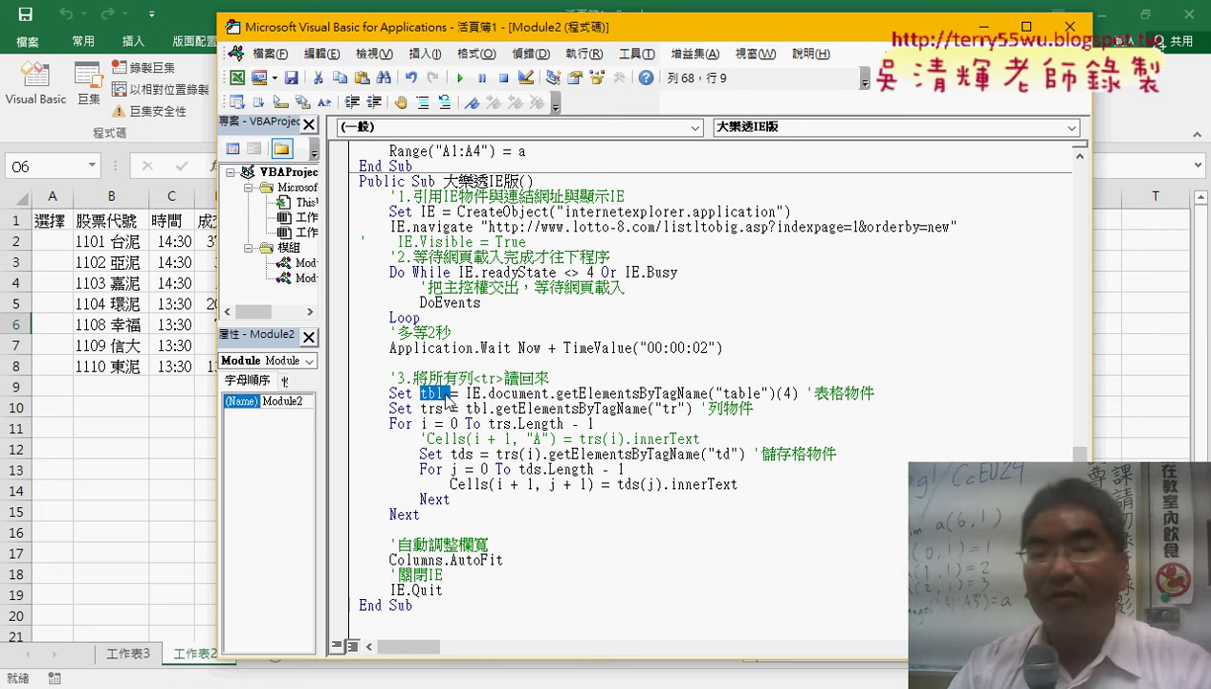
{"action": "mouse_move", "coordinate": [466, 409]}
{"action": "left_mouse_down"}
{"action": "mouse_move", "coordinate": [490, 408]}
{"action": "mouse_move", "coordinate": [420, 409]}
{"action": "left_mouse_up"}
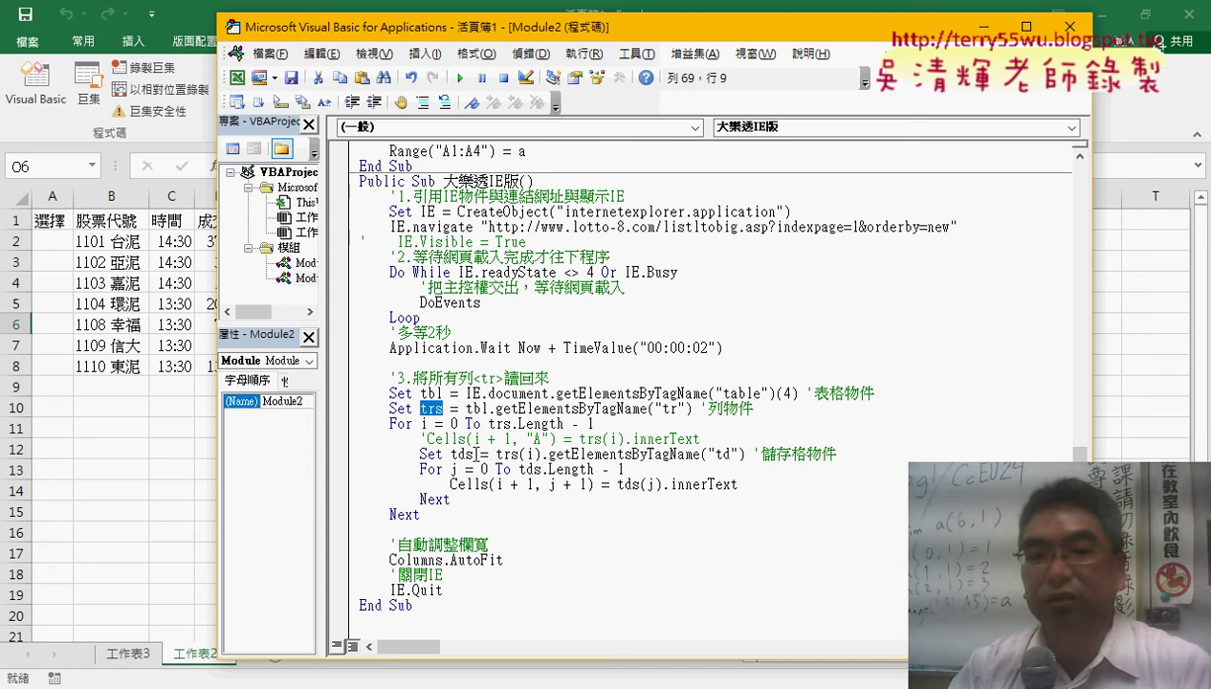
{"action": "left_click_drag", "start_coordinate": [474, 455], "coordinate": [450, 456]}
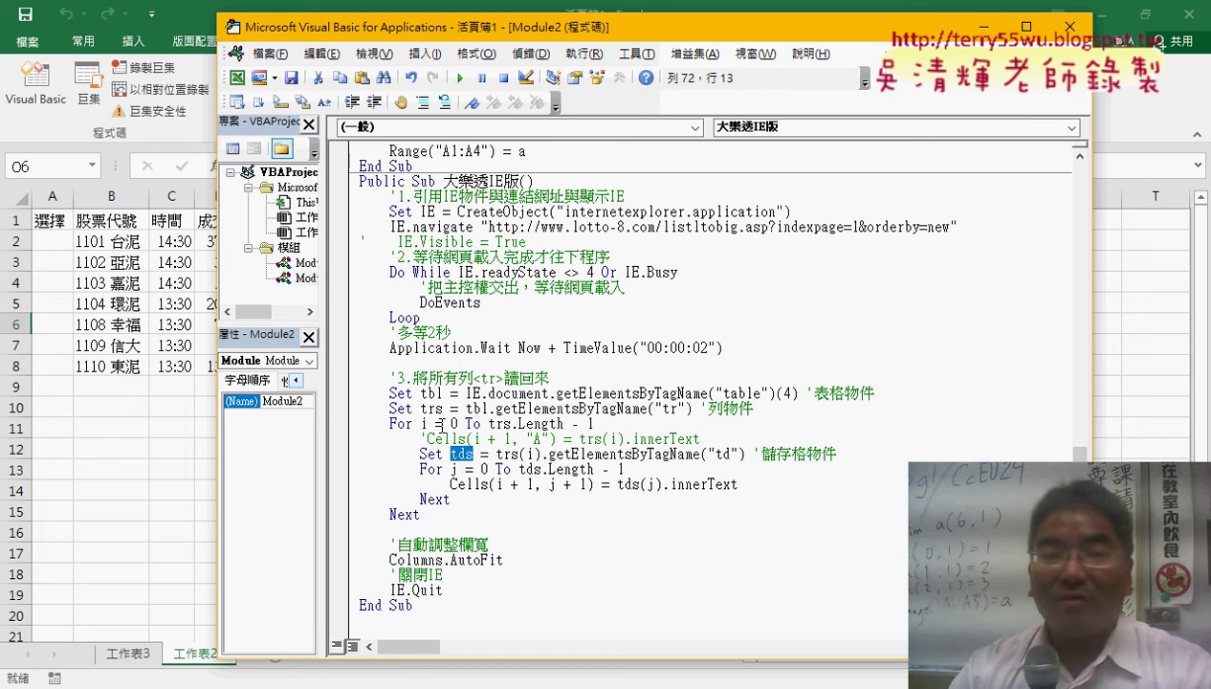
{"action": "left_click", "coordinate": [157, 340]}
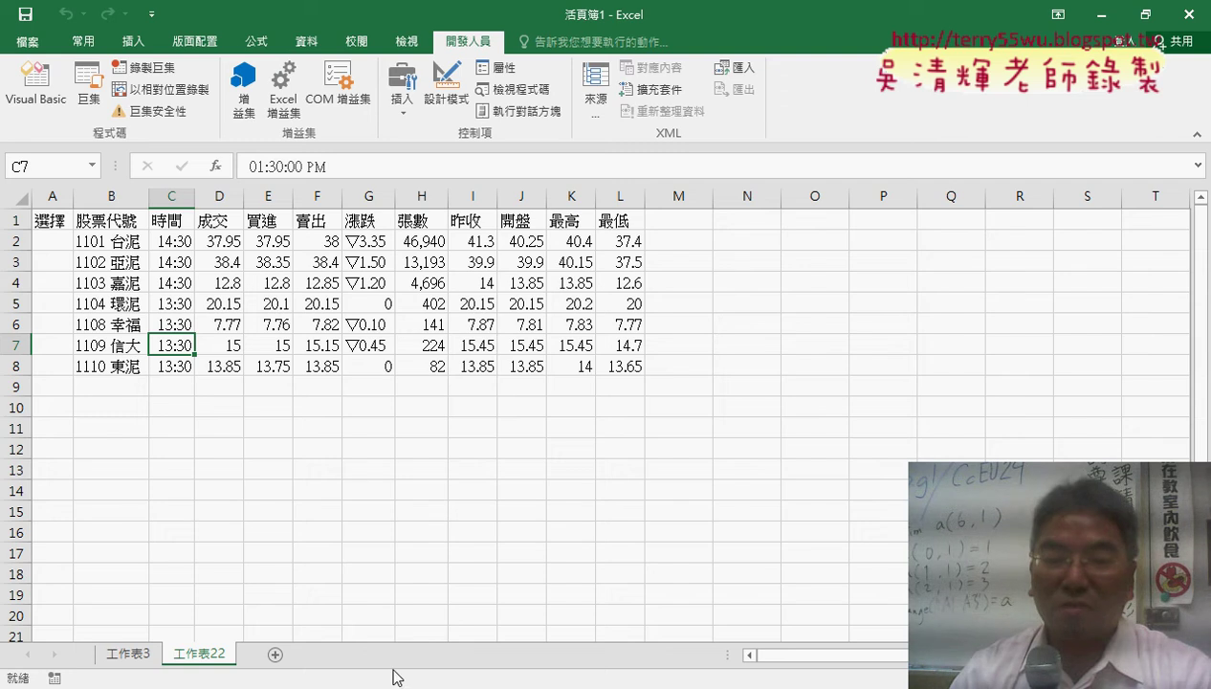
Duplicate the 大樂透IE版 procedure below itself and rename the copy YAHOO股市IE版.
{"action": "mouse_move", "coordinate": [397, 677]}
{"action": "left_click", "coordinate": [513, 631]}
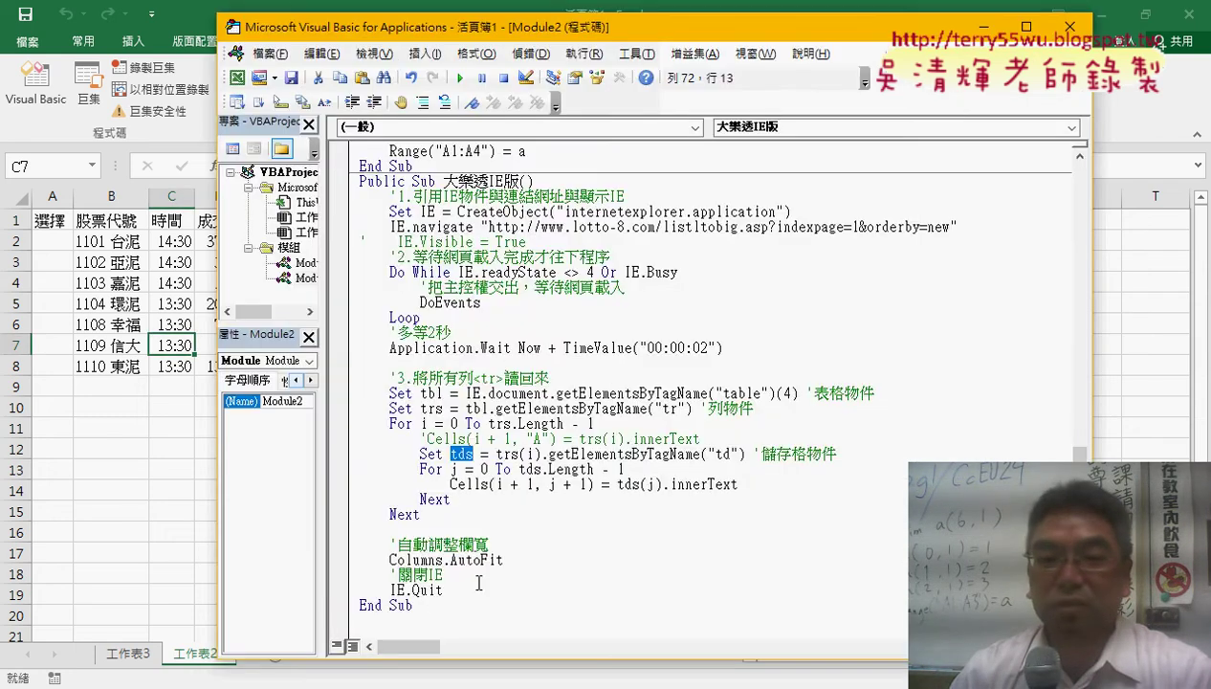
{"action": "left_click_drag", "start_coordinate": [426, 603], "coordinate": [323, 188]}
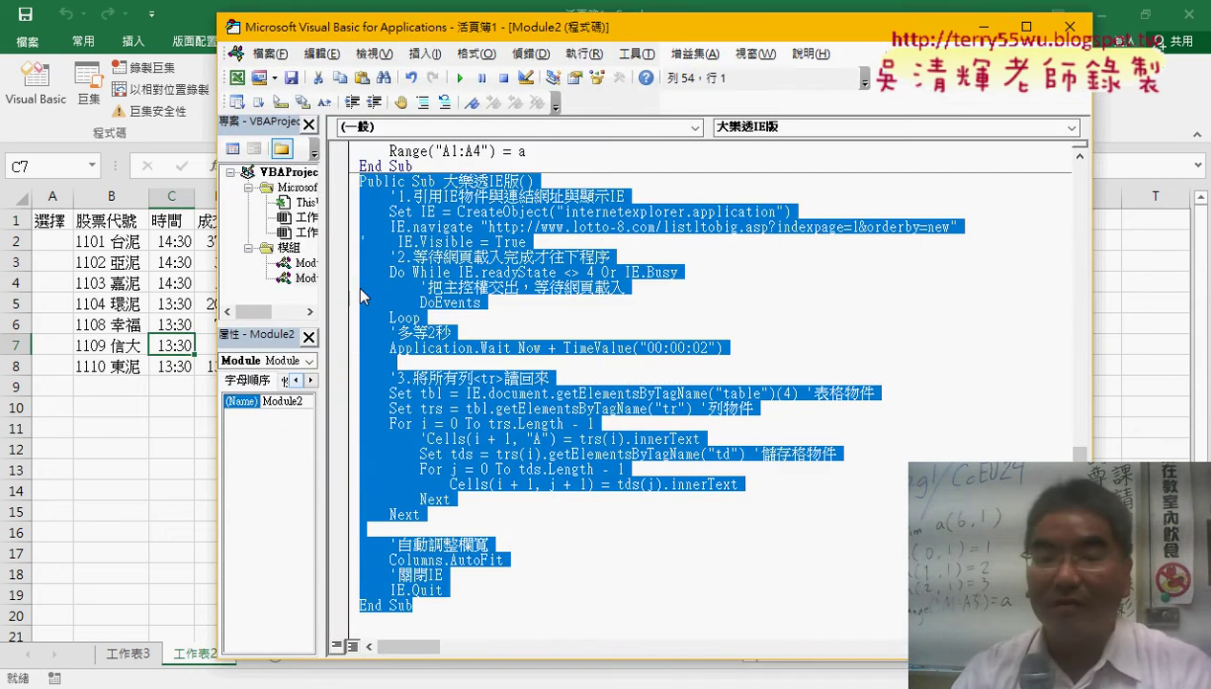
{"action": "left_click", "coordinate": [376, 618]}
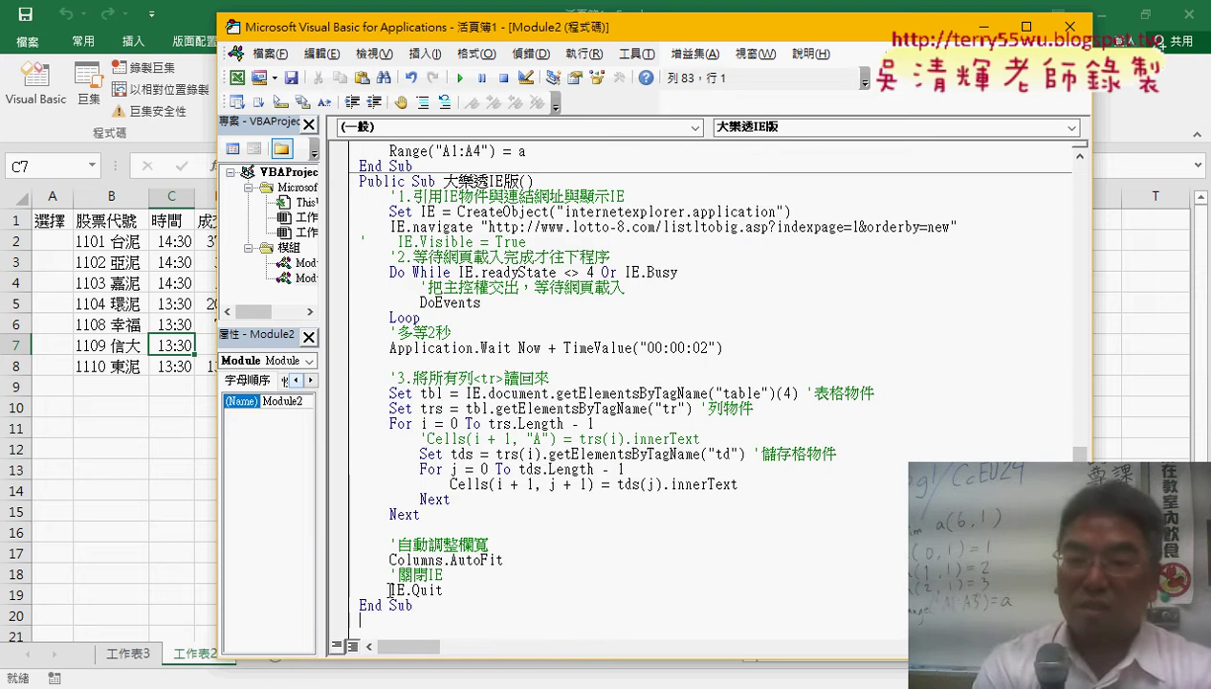
{"action": "type", "text": "Public Sub 大樂透IE版()     '1.引用IE物件與連結網址與顯示IE     Set IE = CreateObject(\"internetexplorer.application\")     IE.navigate \"http://www.lotto-8.com/listltobig.asp?indexpage=1&orderby=new\" '    IE.Visible = True     '2.等待網頁載入完成才往下程序     Do While IE.readyState <> 4 Or IE.Busy         '把主控權交出，等待網頁載入         DoEvents     Loop     '多等2秒     Application.Wait Now + TimeValue(\"00:00:02\")      '3.將所有列<tr>讀回來     Set tbl = IE.document.getElementsByTagName(\"table\")(4) '表格物件     Set trs = tbl.getElementsByTagName(\"tr\") '列物件     For i = 0 To trs.Length - 1         'Cells(i + 1, \"A\") = trs(i).innerText         Set tds = trs(i).getElementsByTagName(\"td\") '儲存格物件         For j = 0 To tds.Length - 1             Cells(i + 1, j + 1) = tds(j).innerText         Next     Next      '自動調整欄寬     Columns.AutoFit     '關閉IE     IE.Quit End Sub"}
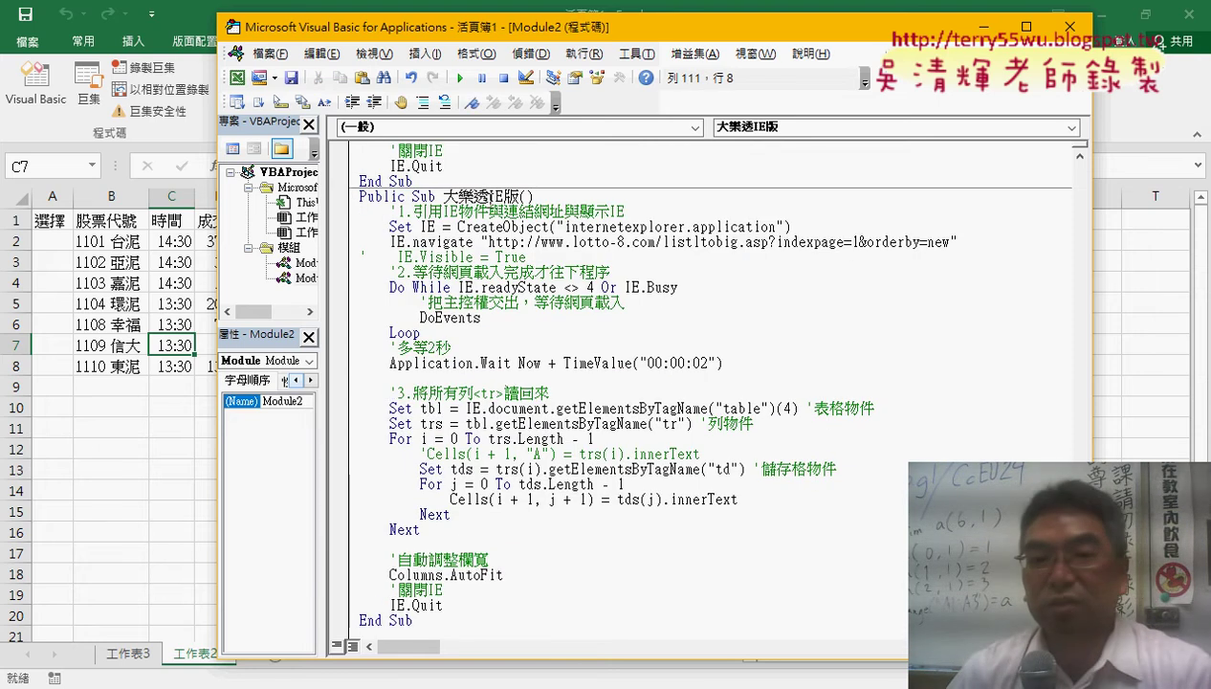
{"action": "left_click_drag", "start_coordinate": [488, 196], "coordinate": [443, 196]}
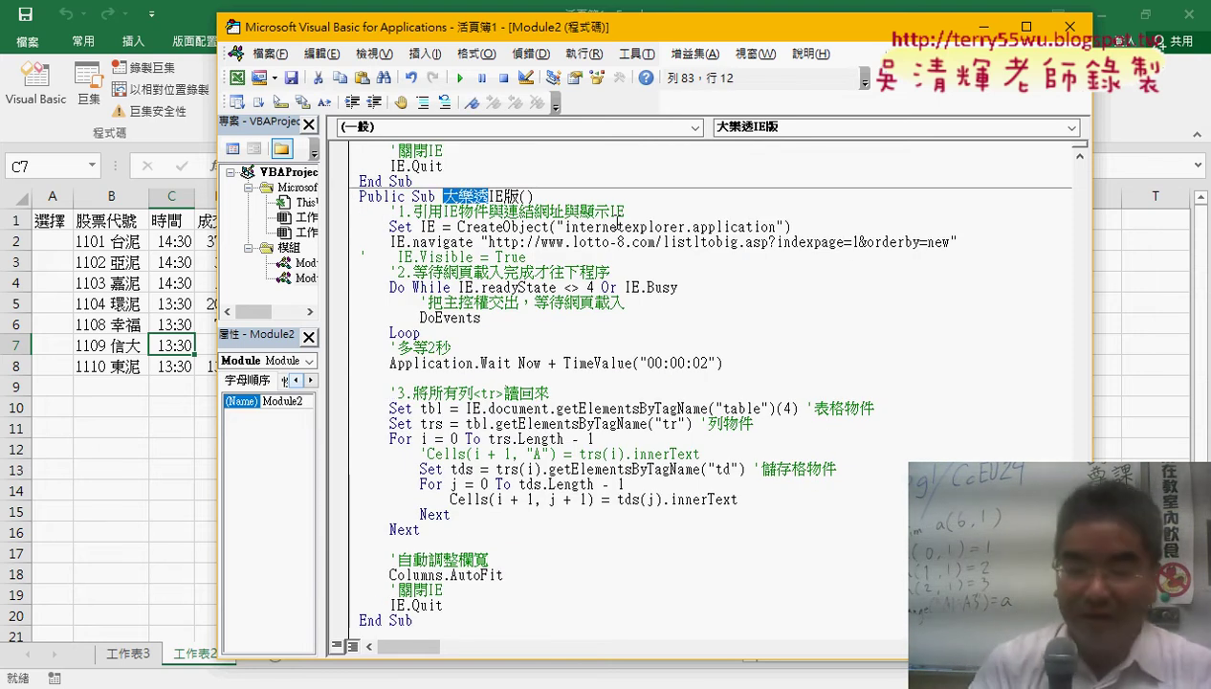
{"action": "type", "text": "YA"}
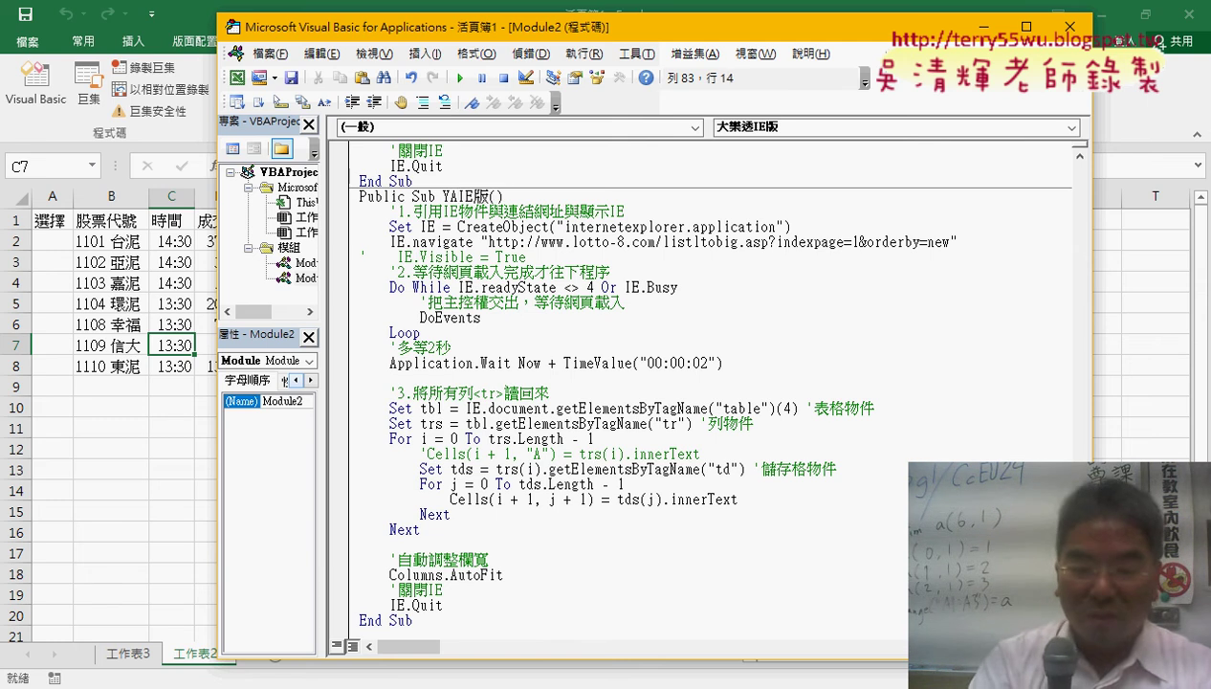
{"action": "type", "text": "HOO"}
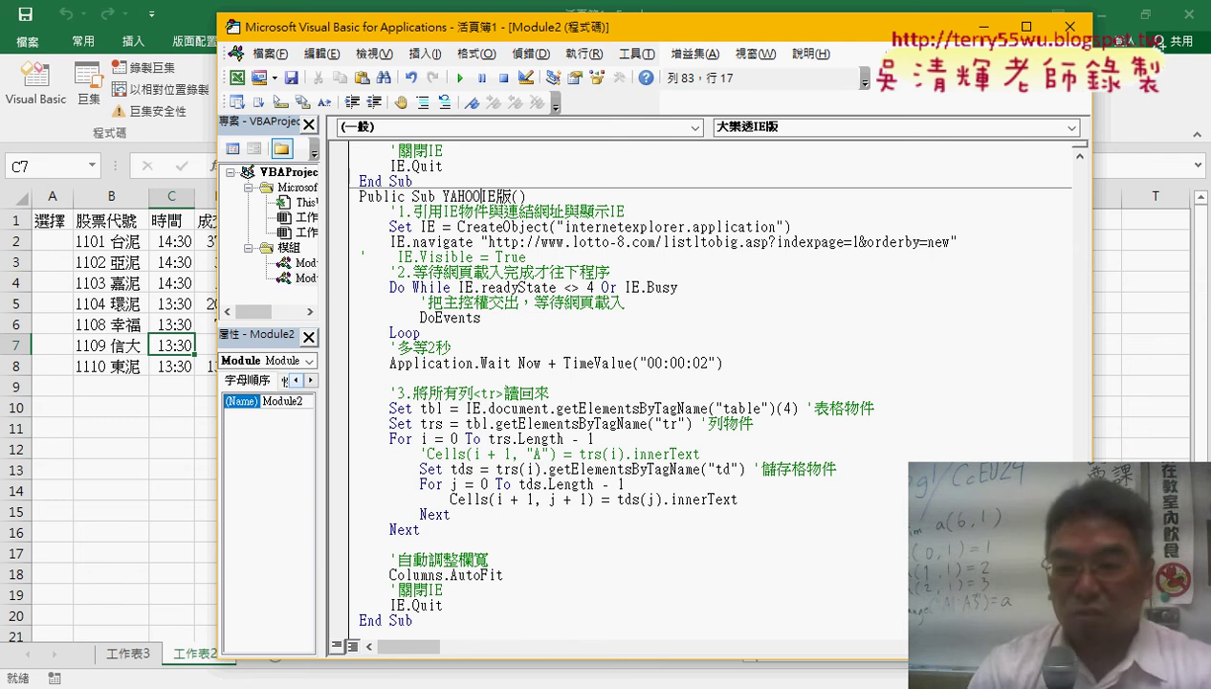
{"action": "key", "text": "BackSpace"}
{"action": "key", "text": "BackSpace"}
{"action": "key", "text": "BackSpace"}
{"action": "type", "text": "股市"}
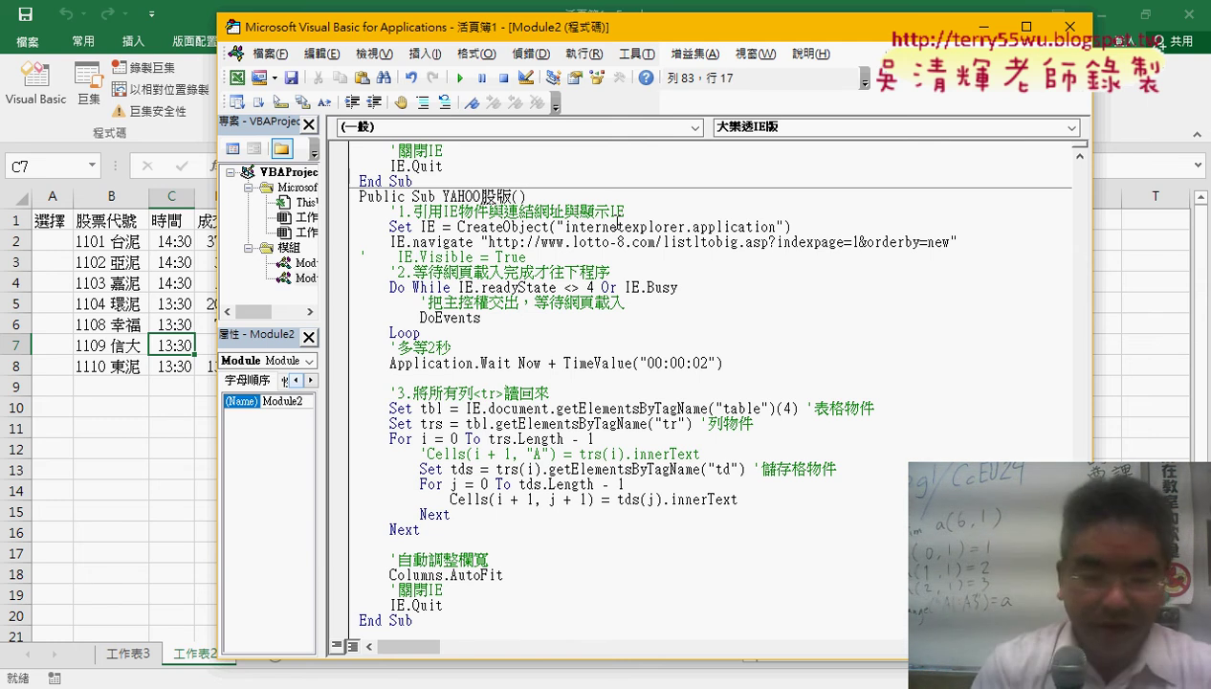
{"action": "type", "text": "IE版"}
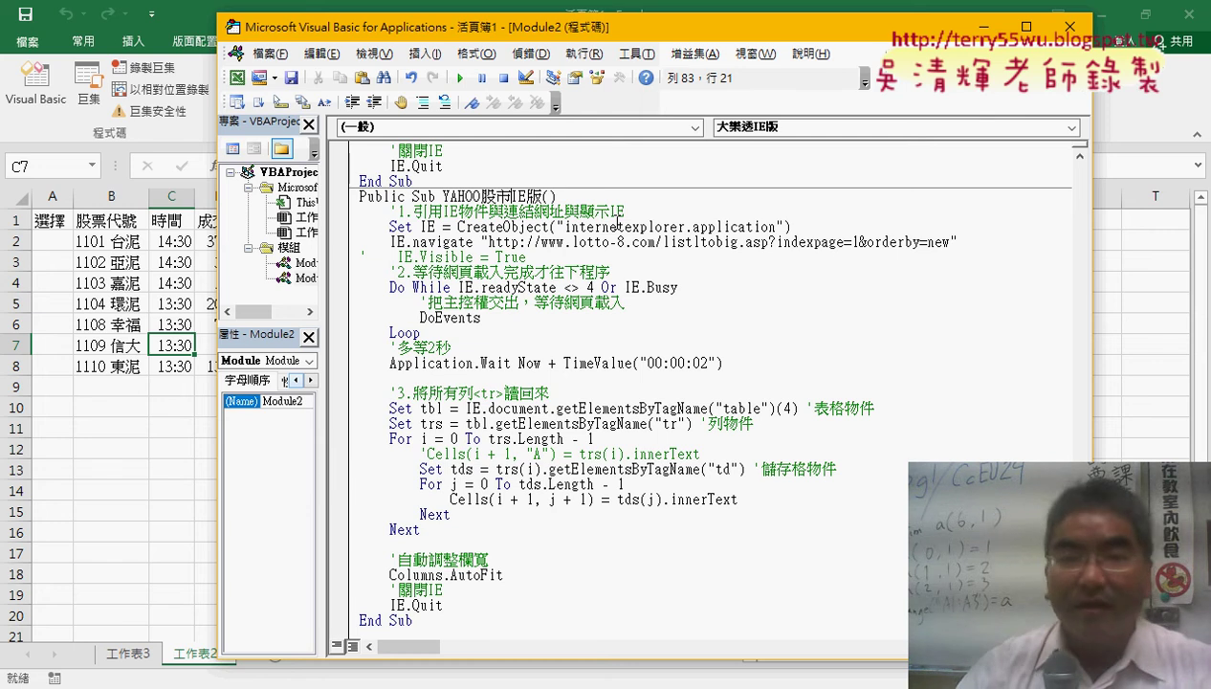
Select the old lottery URL in the code and copy the Yahoo stock-list address from Chrome.
{"action": "left_click_drag", "start_coordinate": [950, 242], "coordinate": [488, 242]}
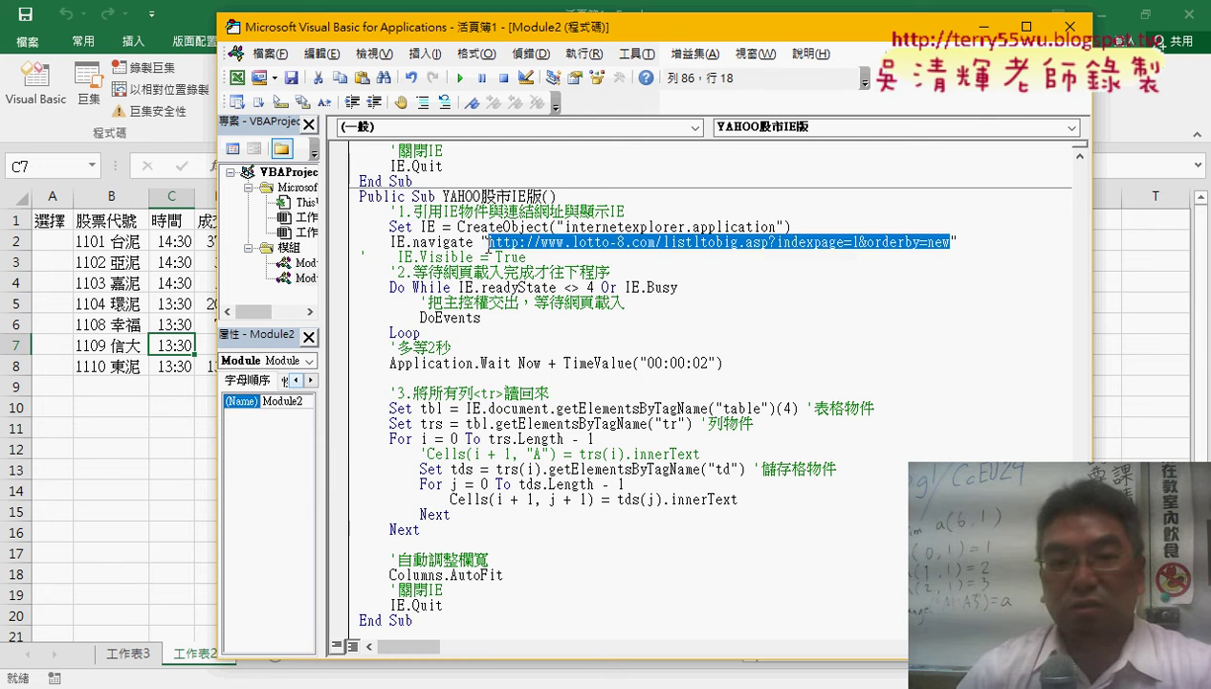
{"action": "key", "text": "alt+Tab"}
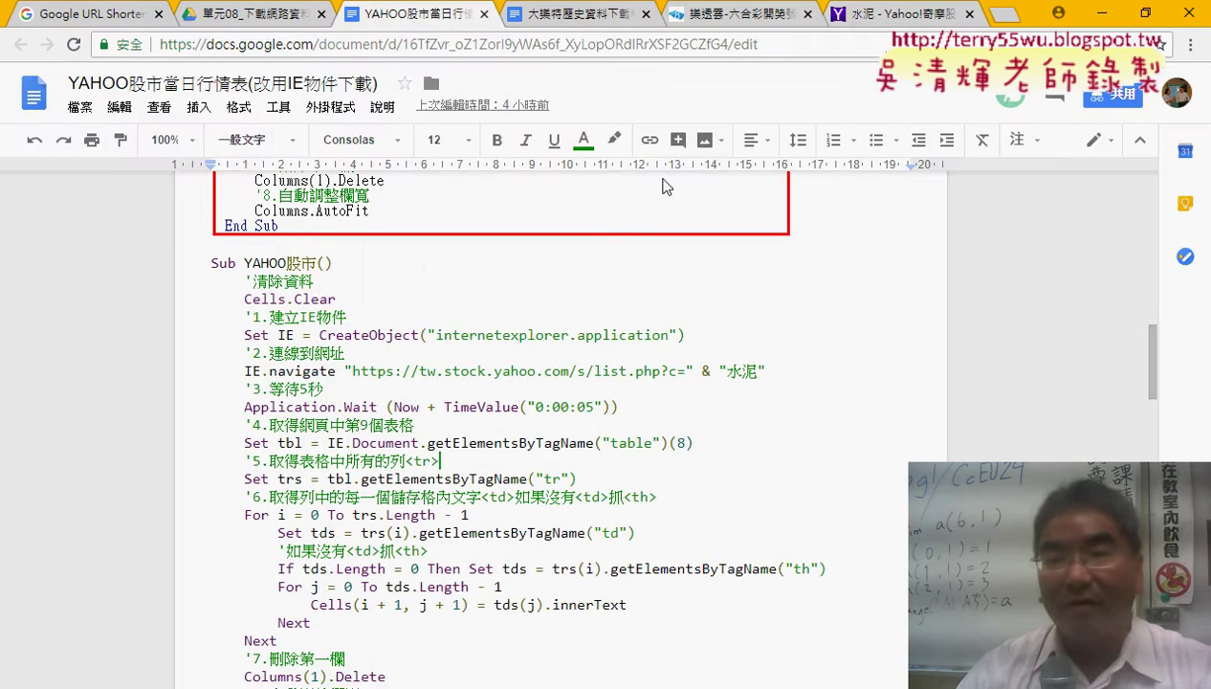
{"action": "left_click", "coordinate": [904, 14]}
{"action": "right_click", "coordinate": [612, 44]}
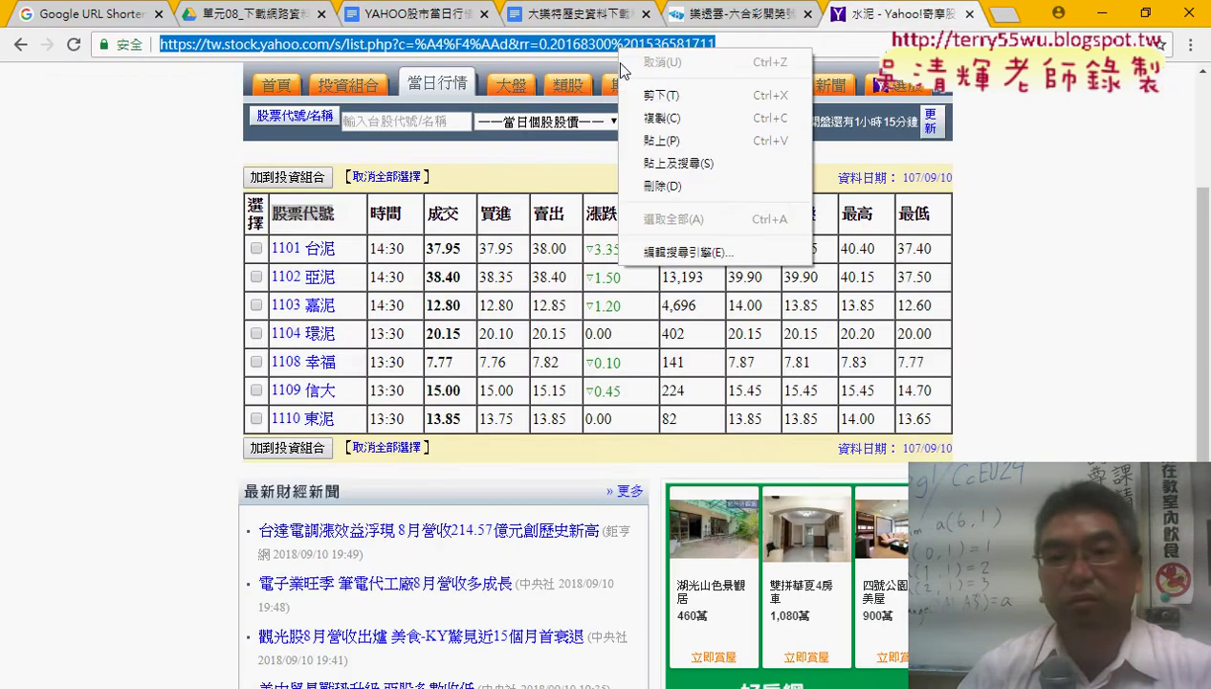
{"action": "left_click", "coordinate": [664, 118]}
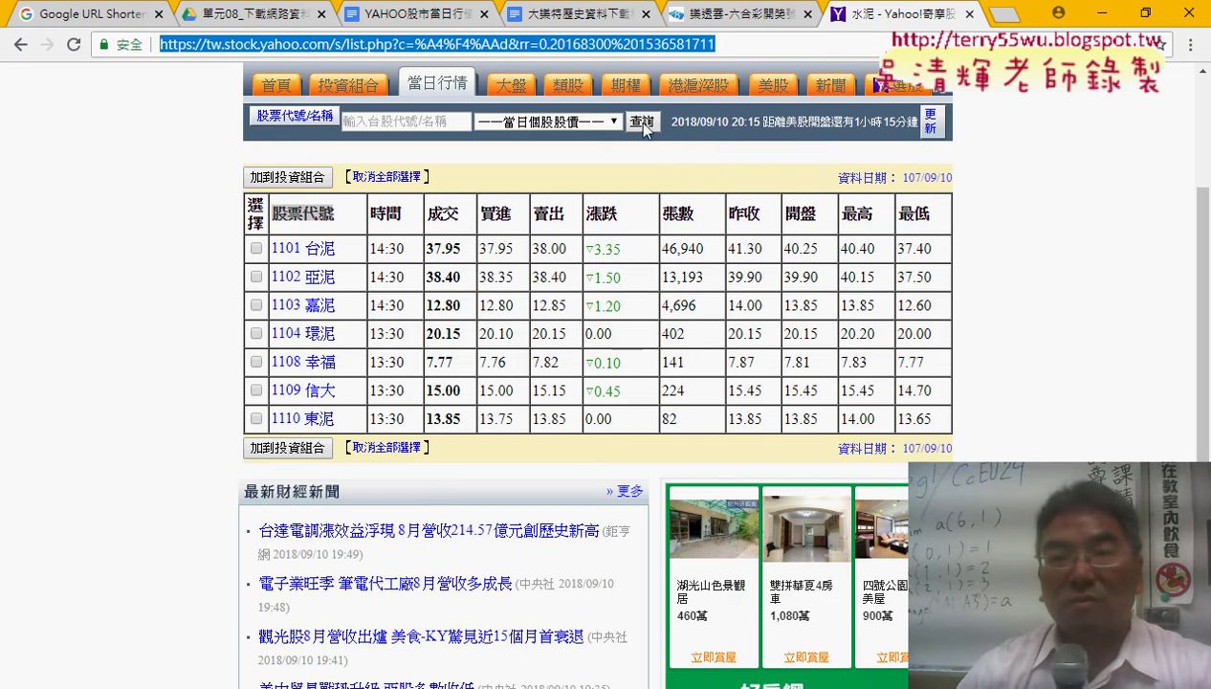
{"action": "left_click", "coordinate": [1108, 13]}
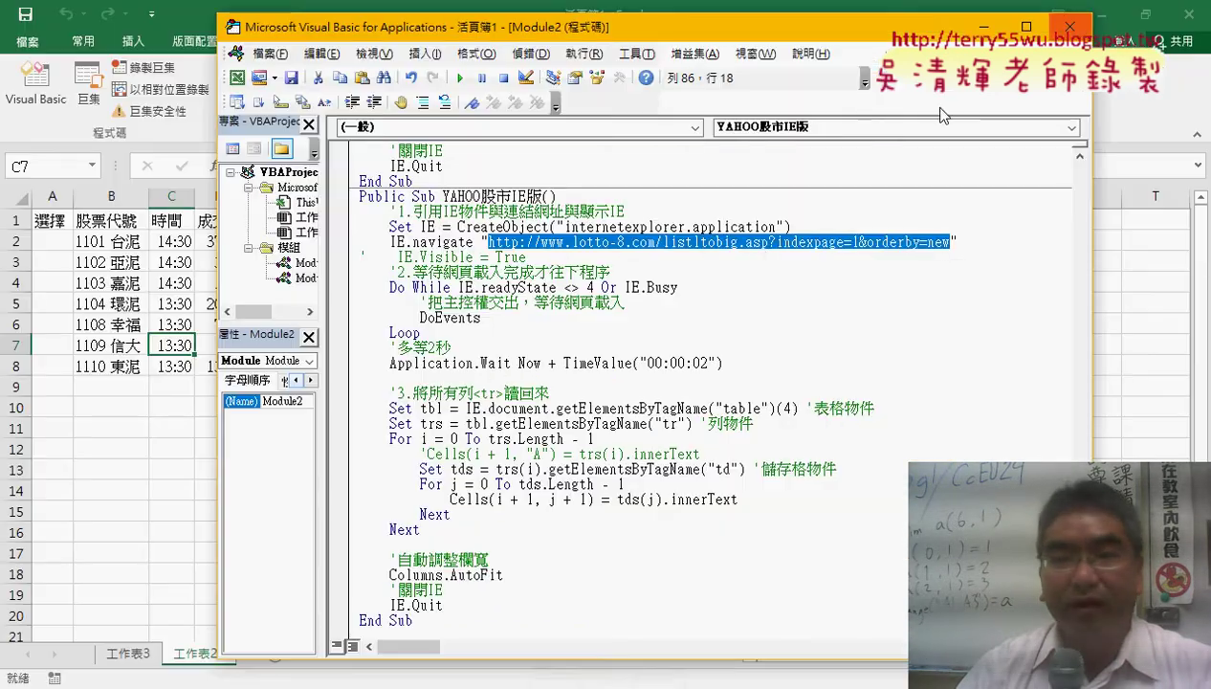
Paste the Yahoo stock-list URL into IE.navigate and change the table index from 4 to 8.
{"action": "right_click", "coordinate": [760, 245]}
{"action": "left_click", "coordinate": [786, 297]}
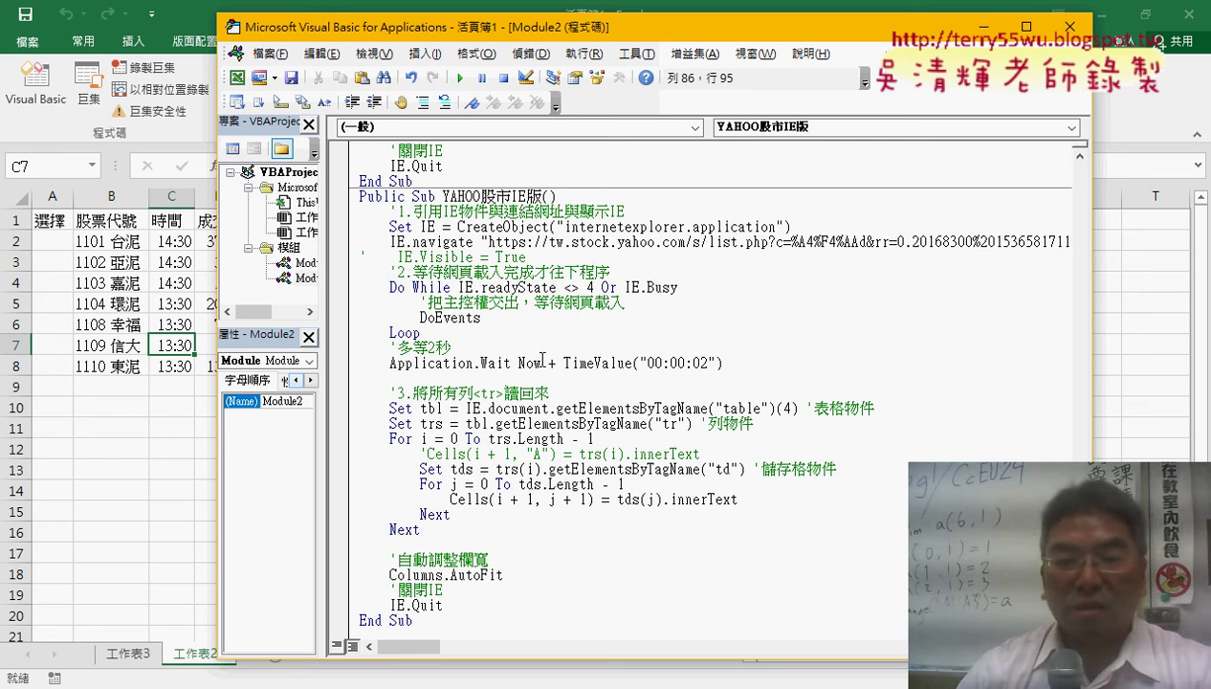
{"action": "double_click", "coordinate": [787, 408]}
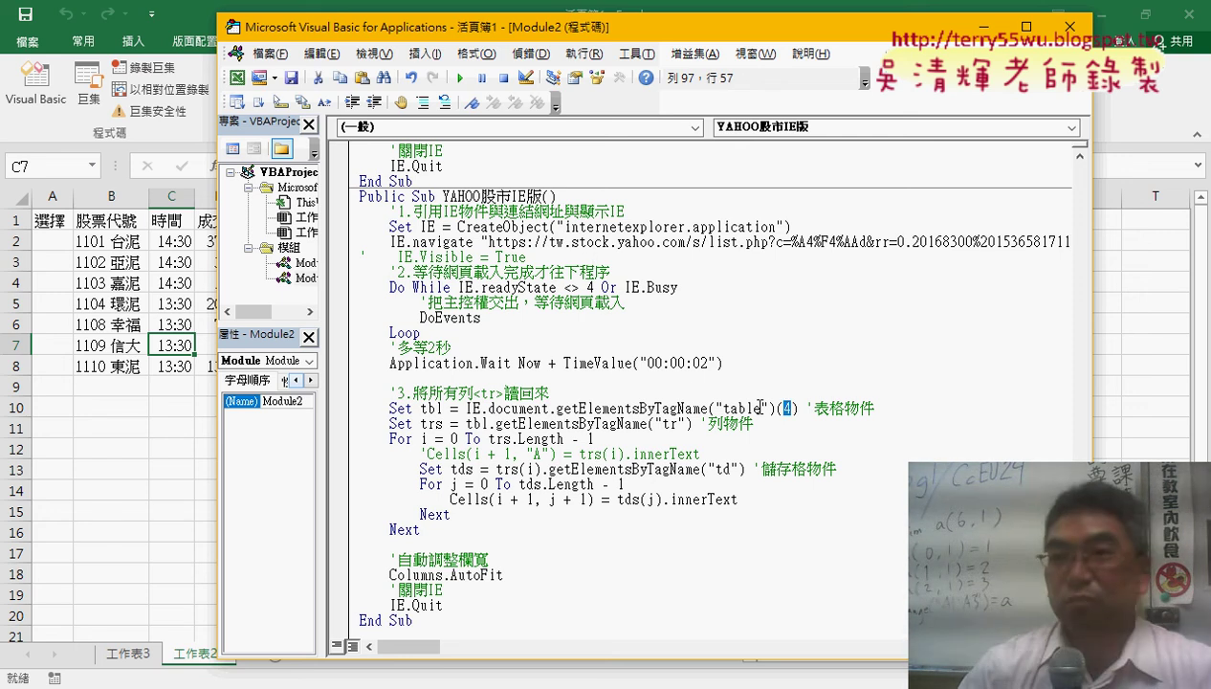
{"action": "type", "text": "8"}
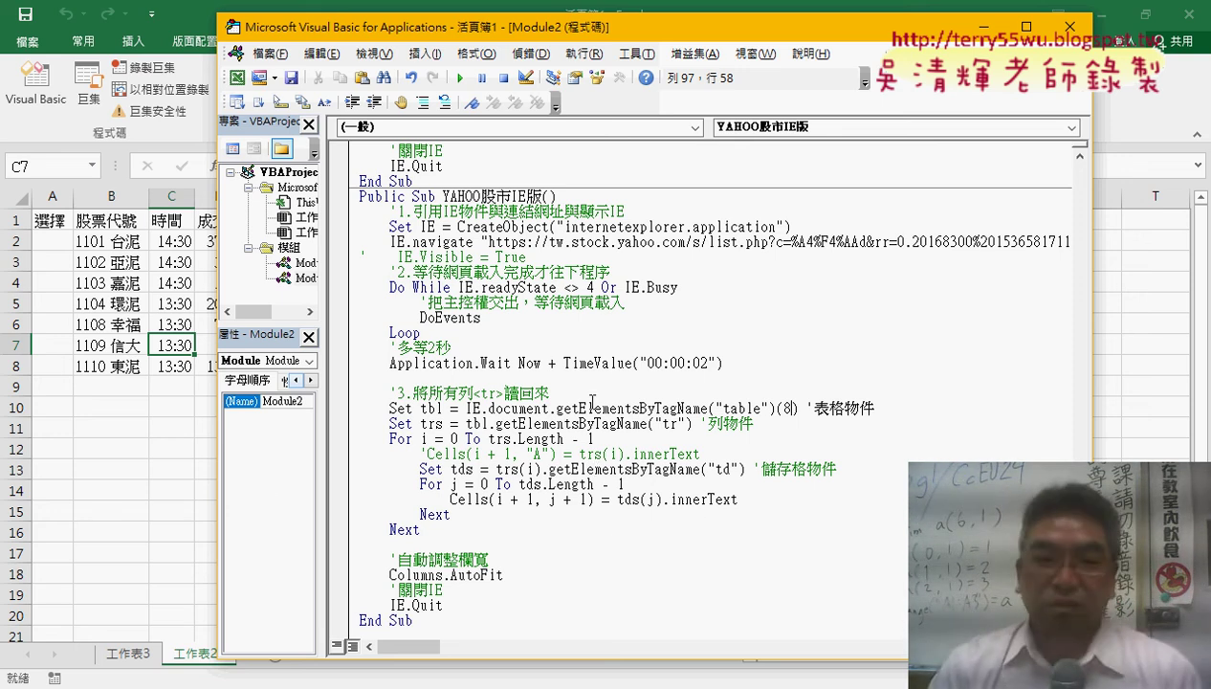
Add a new empty worksheet and run the YAHOO股市IE版 macro with F5.
{"action": "left_click", "coordinate": [133, 503]}
{"action": "left_click", "coordinate": [277, 655]}
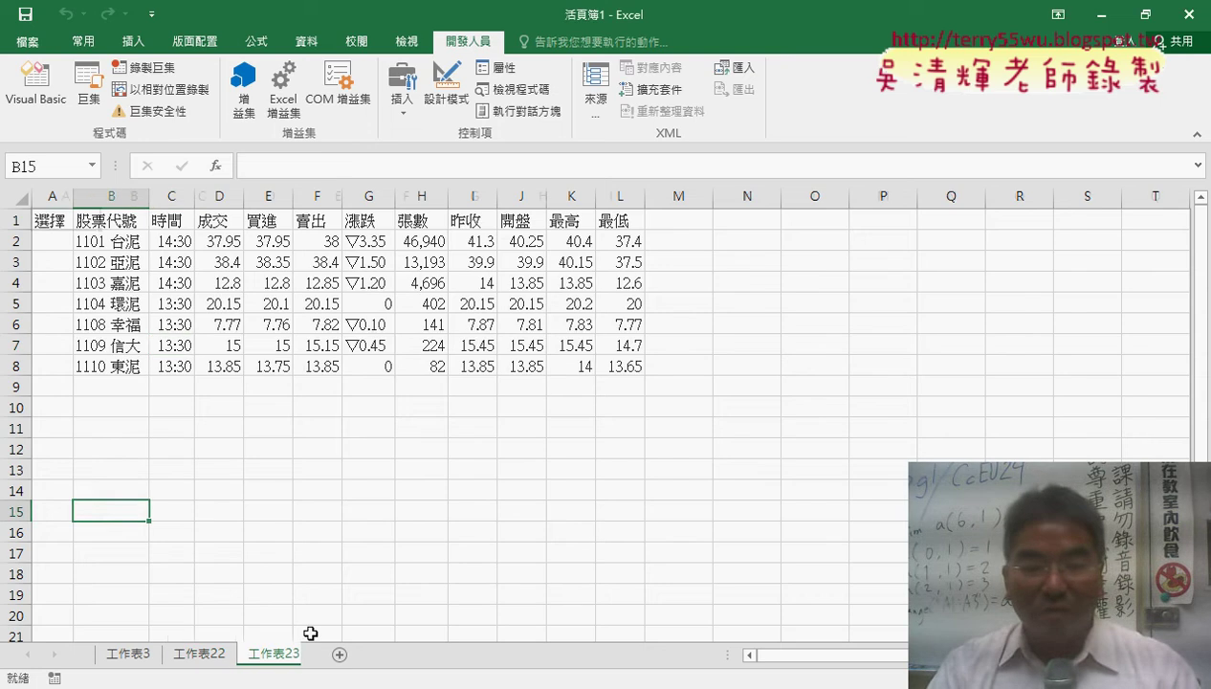
{"action": "key", "text": "alt+F11"}
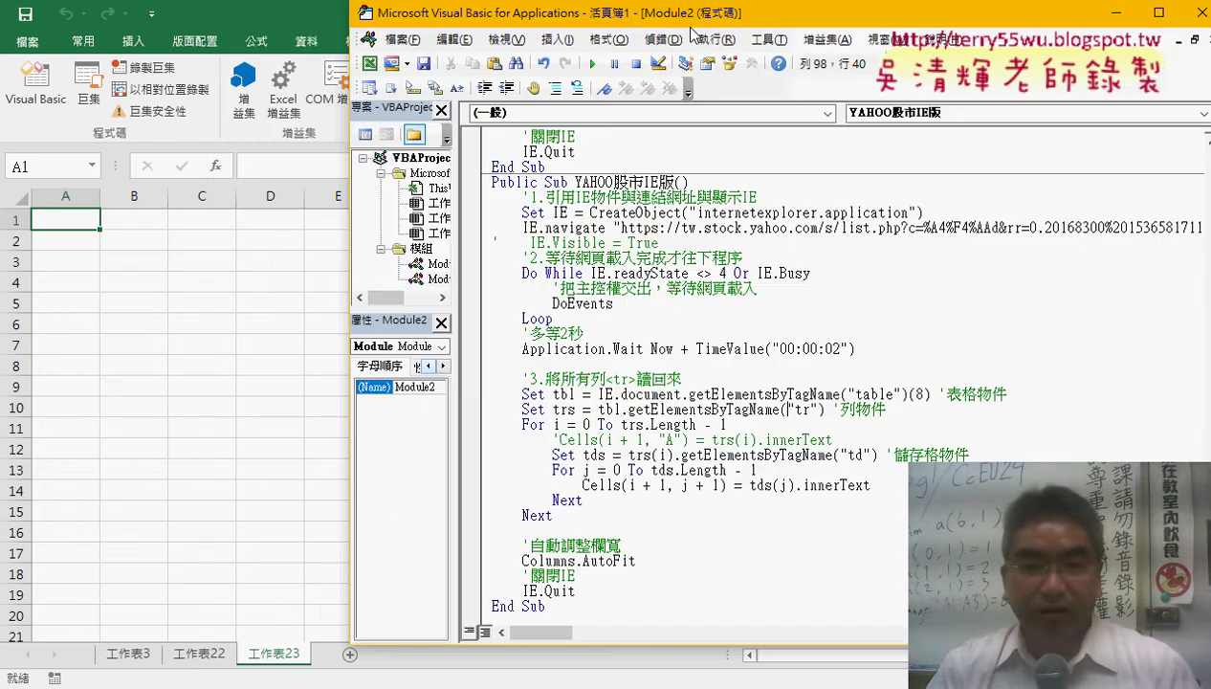
{"action": "left_click_drag", "start_coordinate": [572, 27], "coordinate": [809, 29]}
{"action": "key", "text": "F5"}
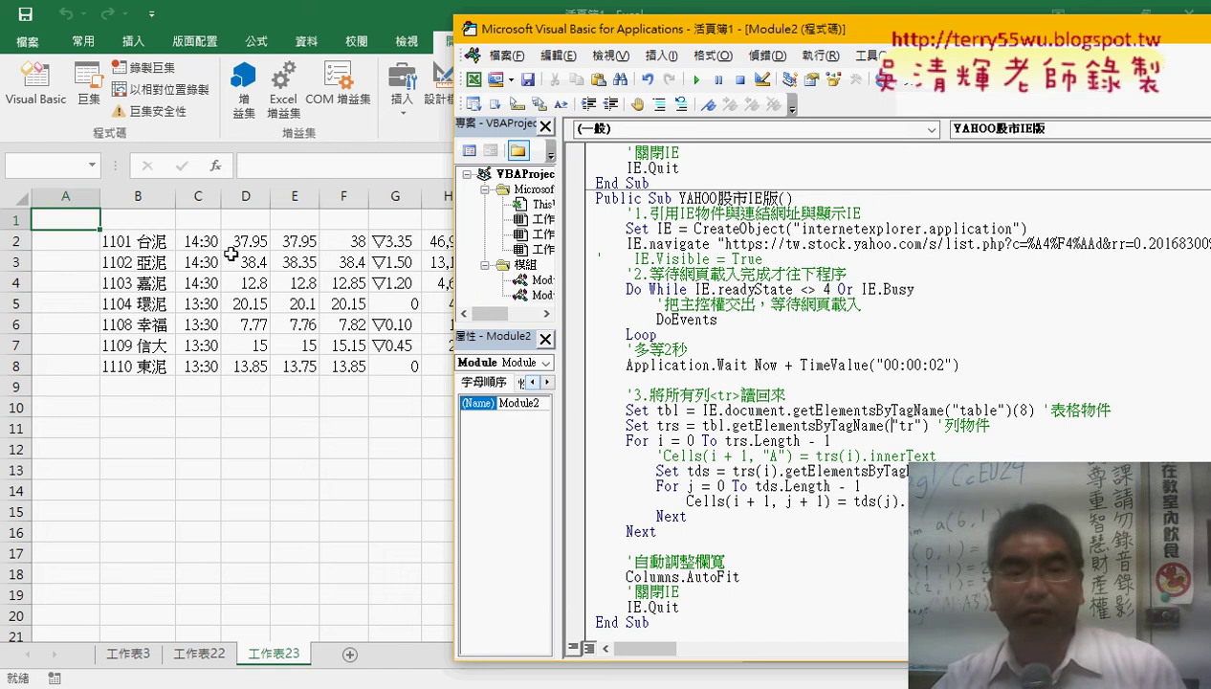
Check that the stock data fills B2:L8 while row 1 stays empty.
{"action": "left_click_drag", "start_coordinate": [157, 239], "coordinate": [660, 371]}
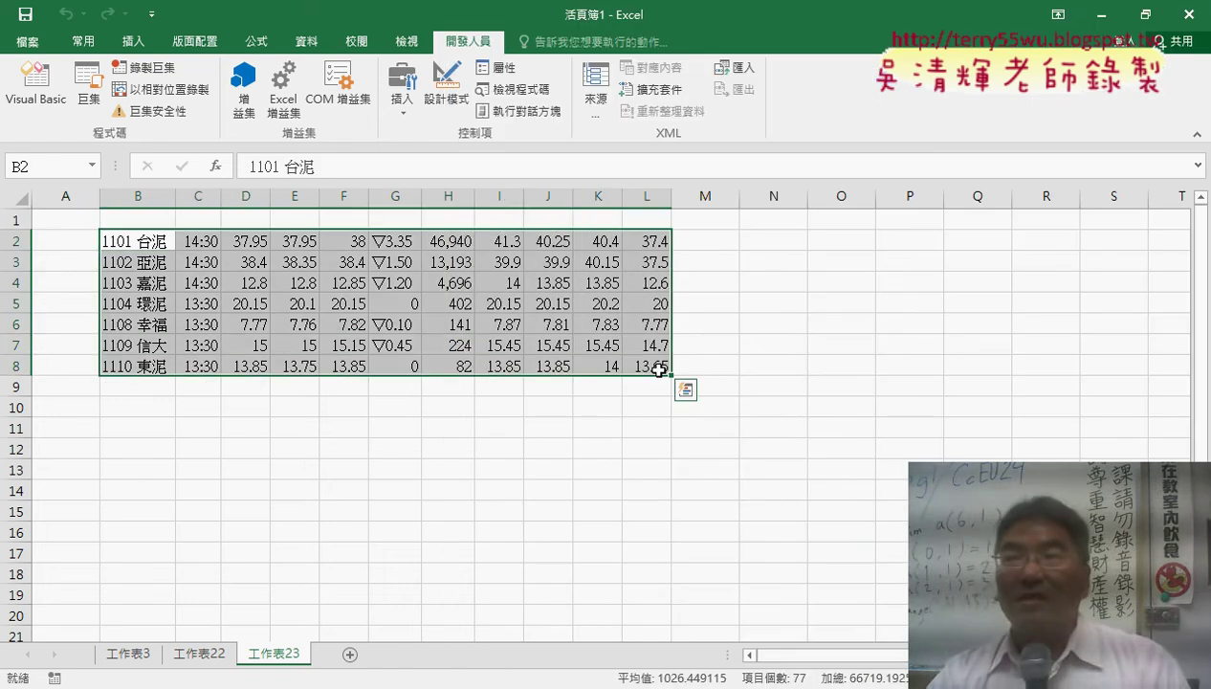
{"action": "left_click", "coordinate": [148, 221]}
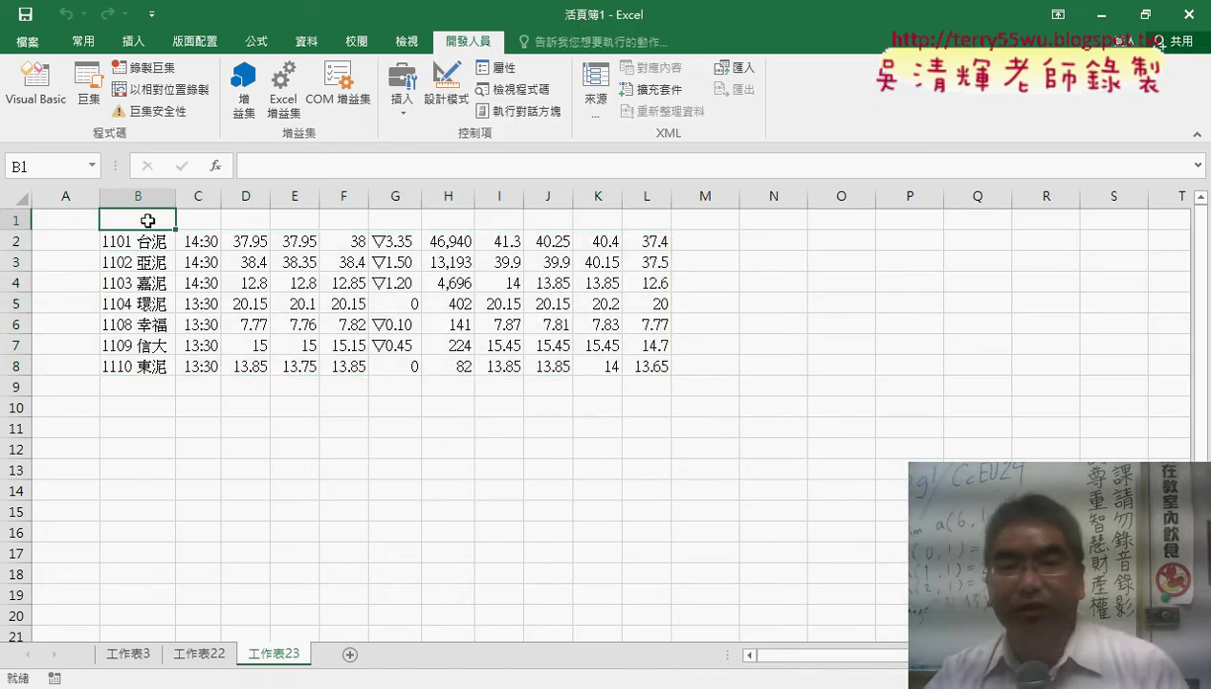
{"action": "left_click_drag", "start_coordinate": [148, 221], "coordinate": [640, 221]}
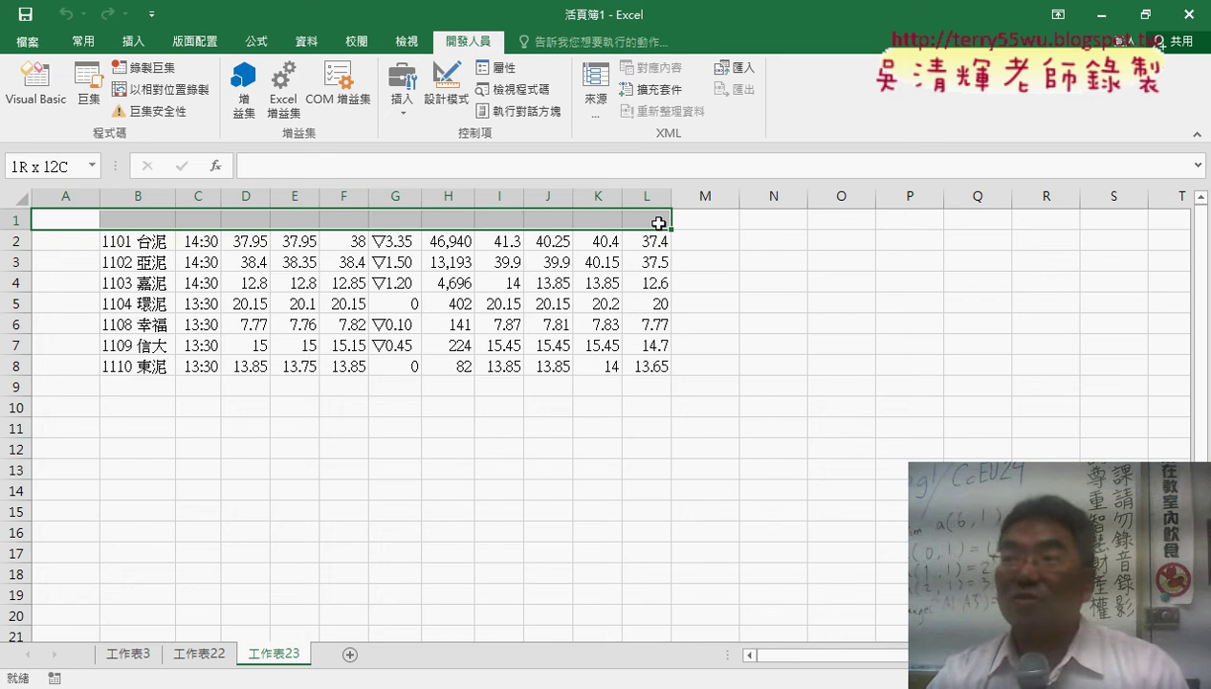
{"action": "left_click_drag", "start_coordinate": [658, 223], "coordinate": [658, 223]}
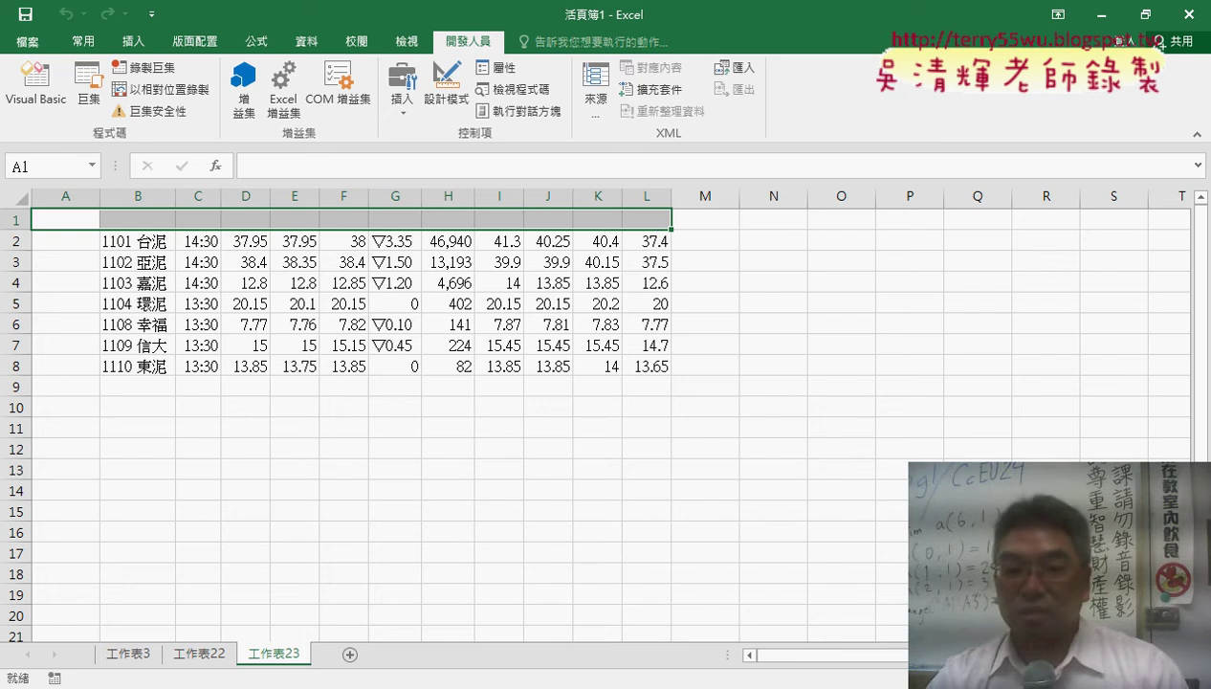
Review the table index 8 and the inner cell-writing loop, then switch to the Yahoo page.
{"action": "left_click", "coordinate": [459, 632]}
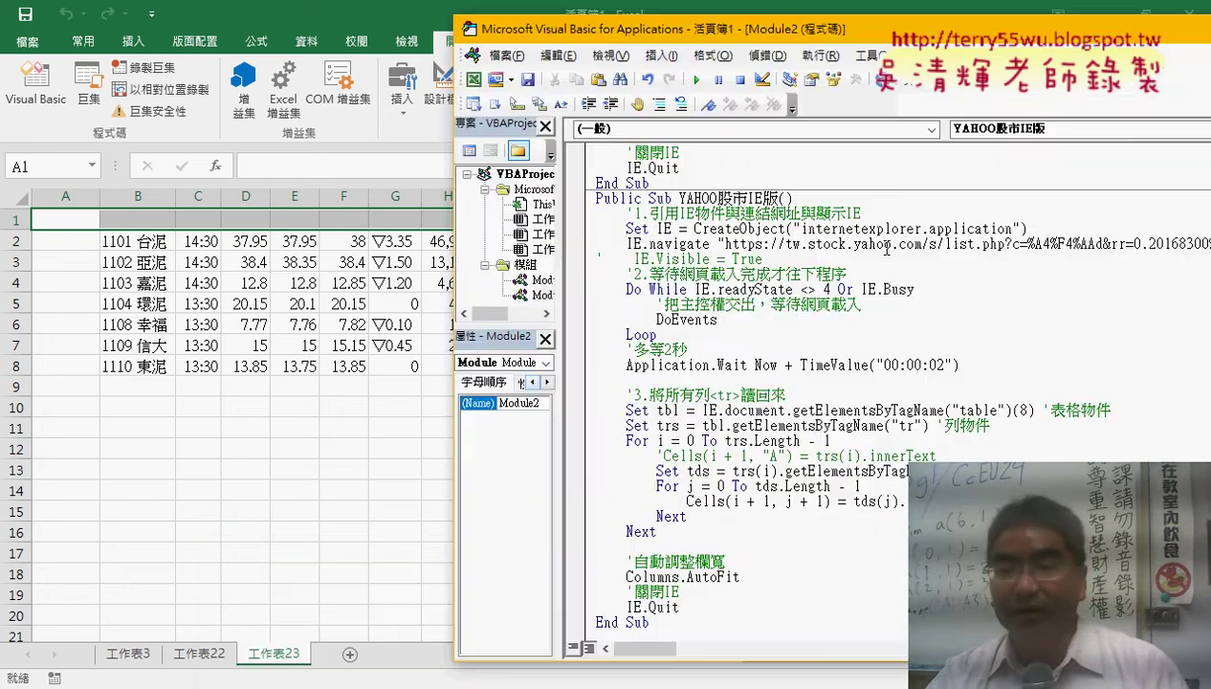
{"action": "left_click", "coordinate": [1030, 411]}
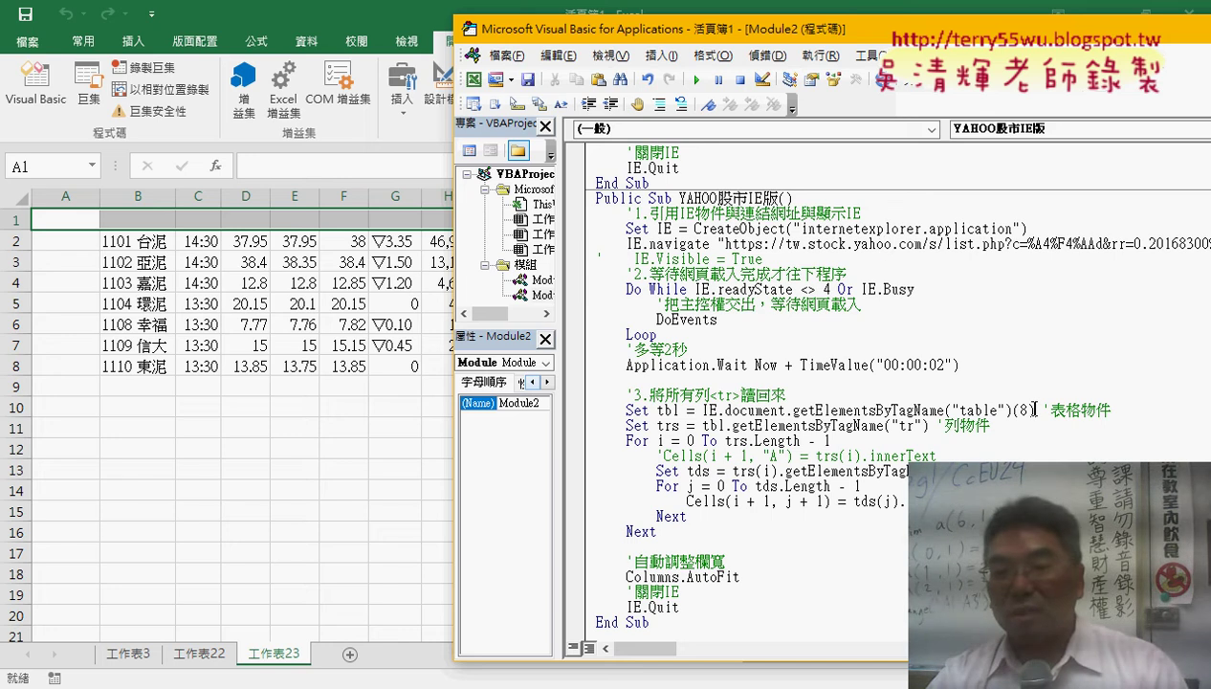
{"action": "left_click_drag", "start_coordinate": [685, 517], "coordinate": [539, 489]}
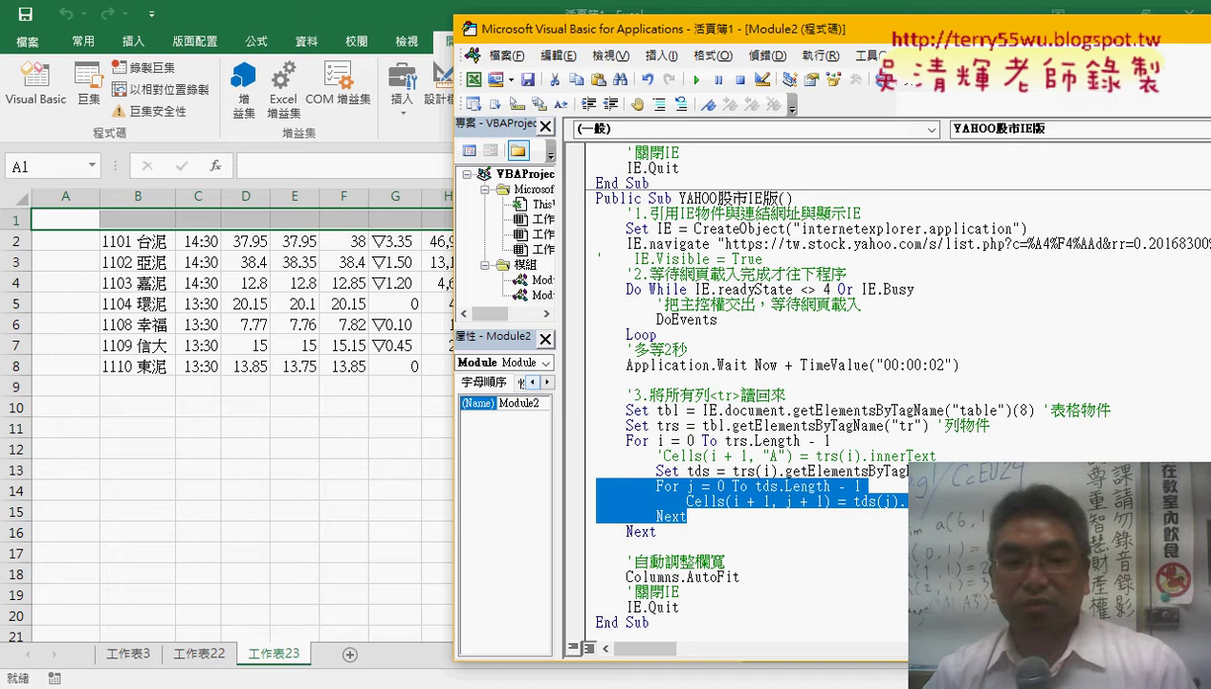
{"action": "left_click", "coordinate": [314, 684]}
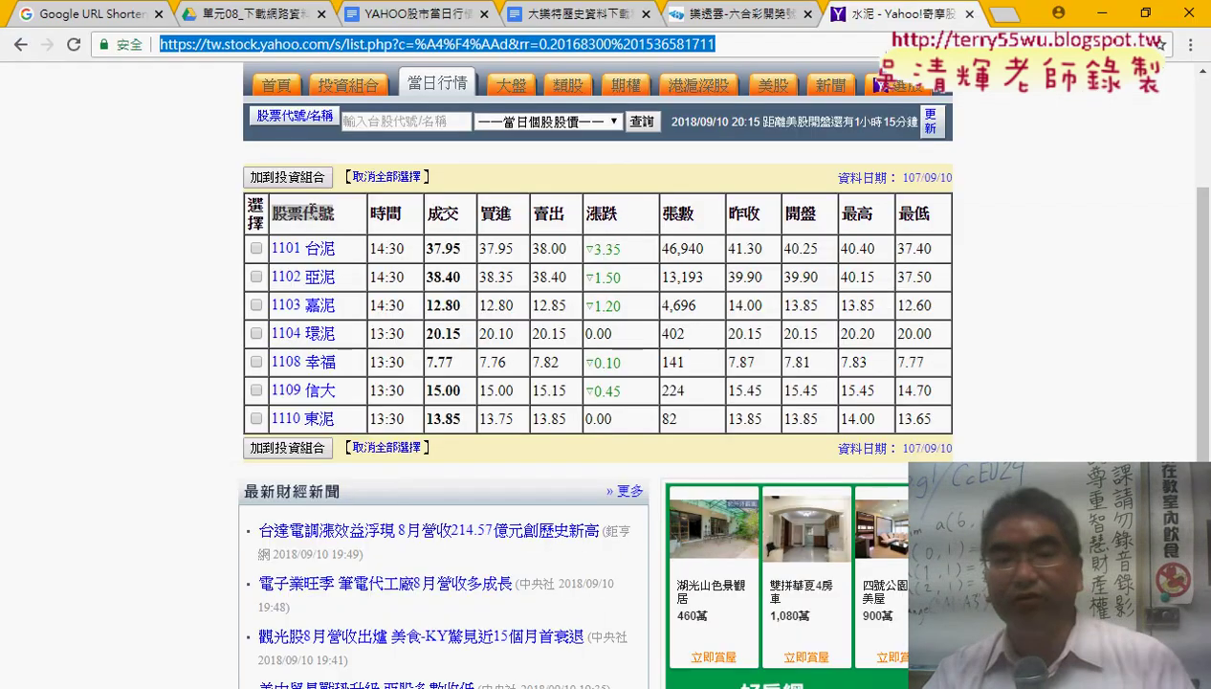
Inspect the 股票代號 header in DevTools, expanding the header tr to view its th cells.
{"action": "right_click", "coordinate": [312, 209]}
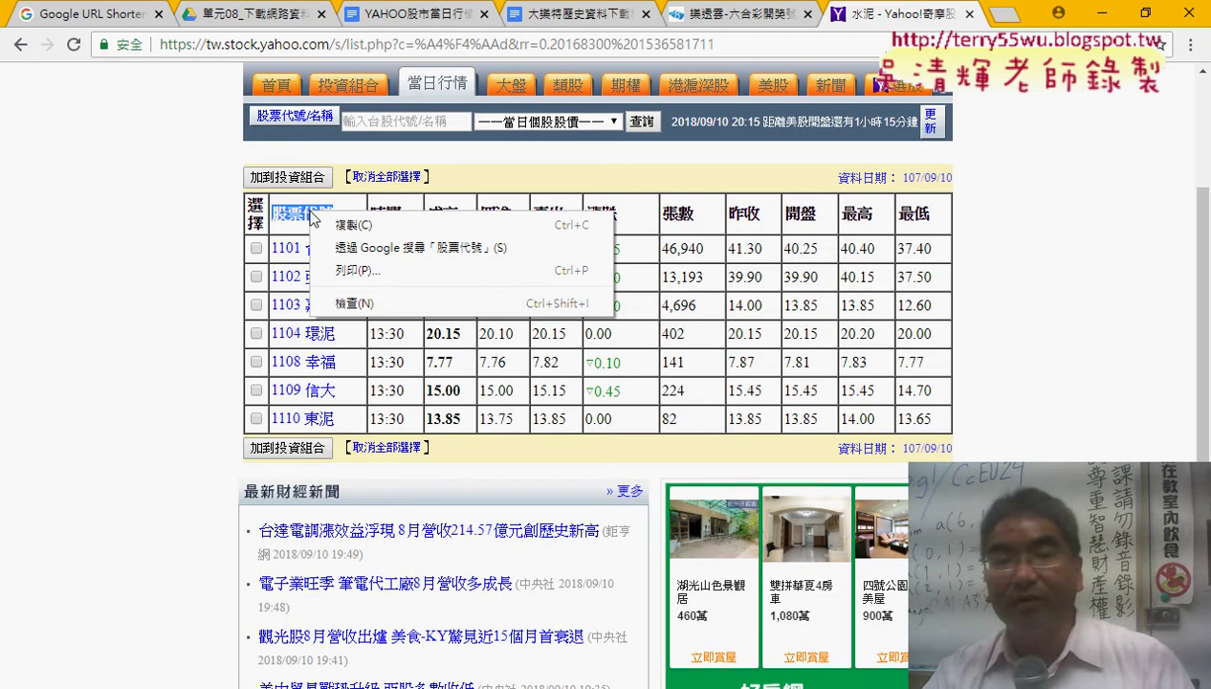
{"action": "left_click", "coordinate": [355, 303]}
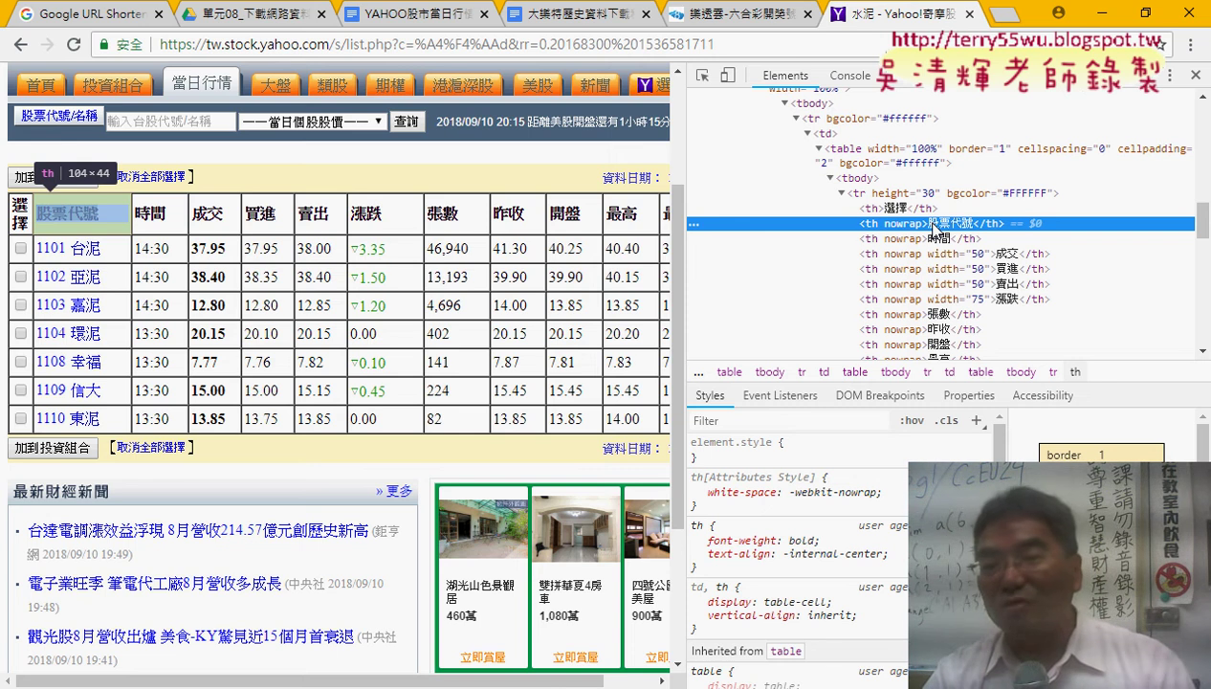
{"action": "left_click", "coordinate": [842, 193]}
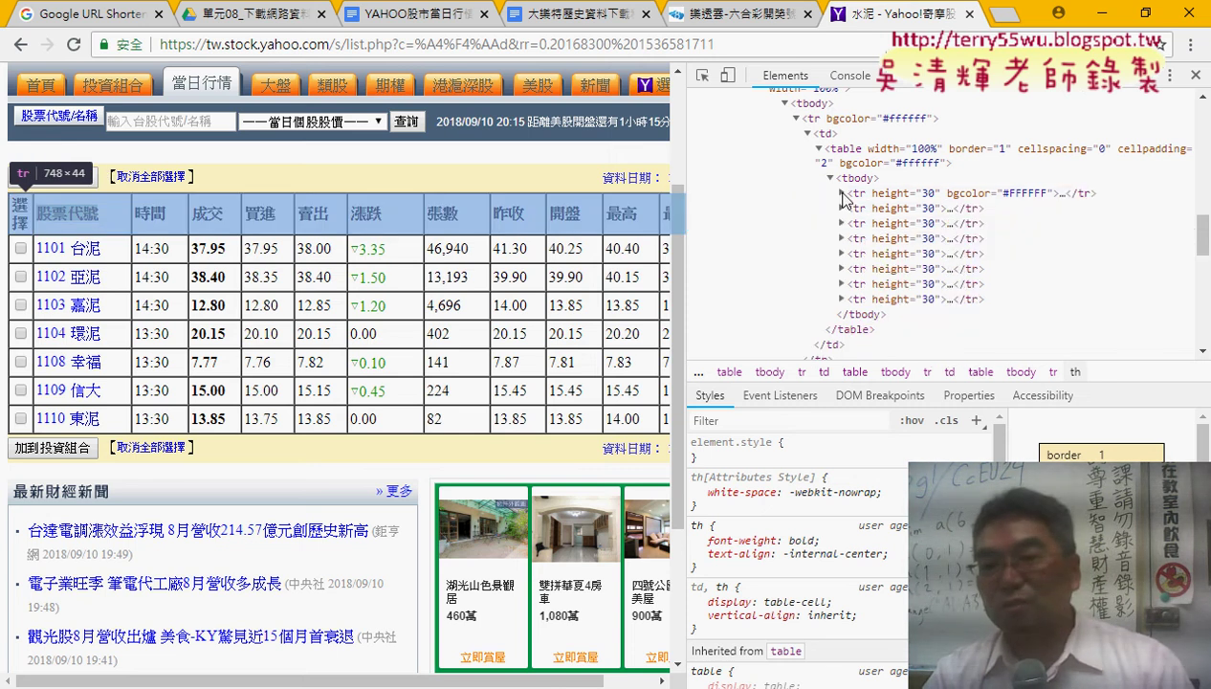
{"action": "left_click", "coordinate": [842, 194]}
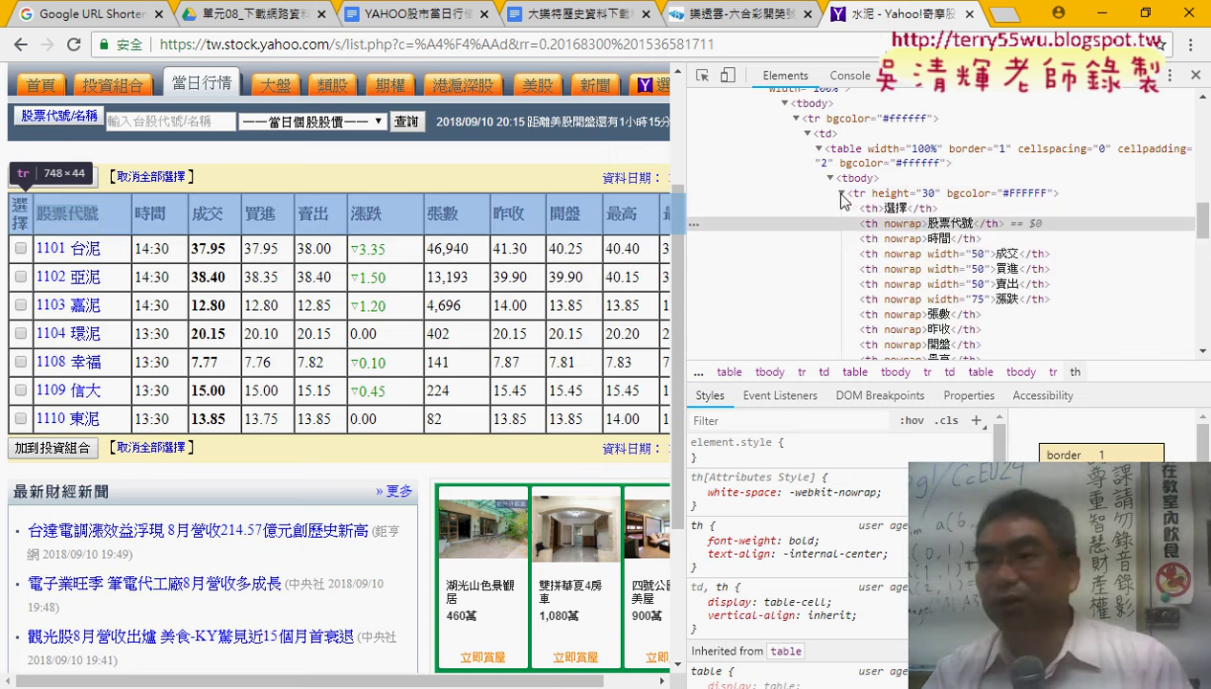
{"action": "left_click", "coordinate": [842, 194]}
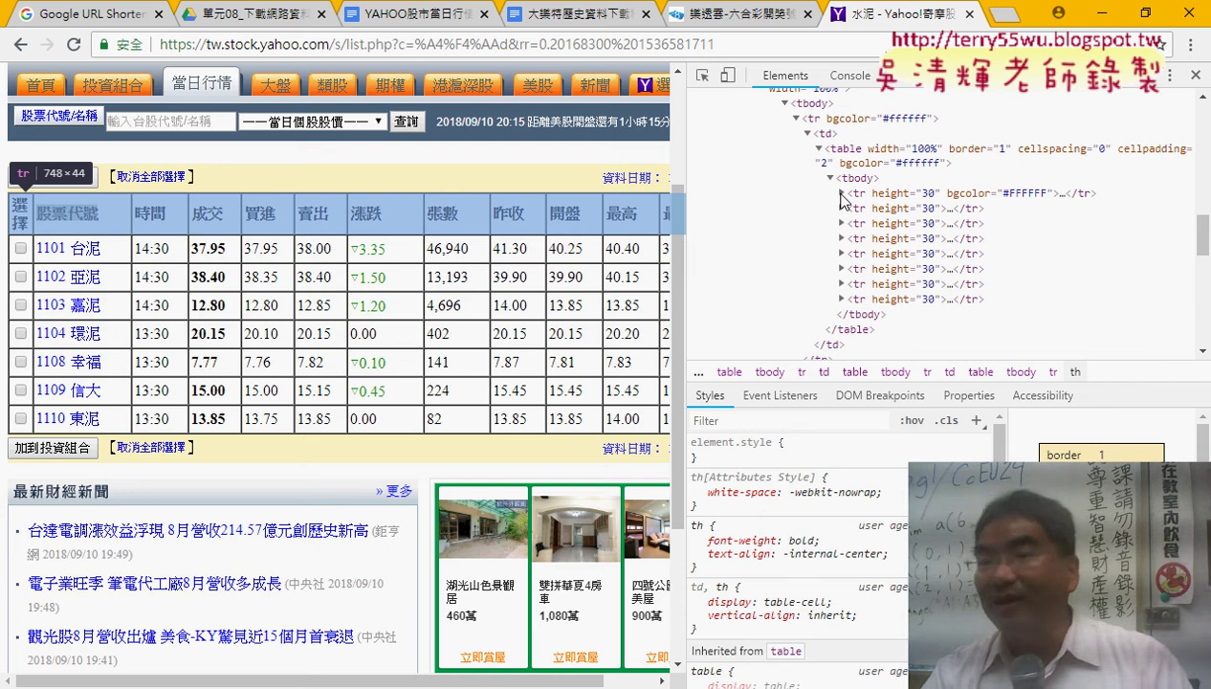
{"action": "left_click", "coordinate": [841, 194]}
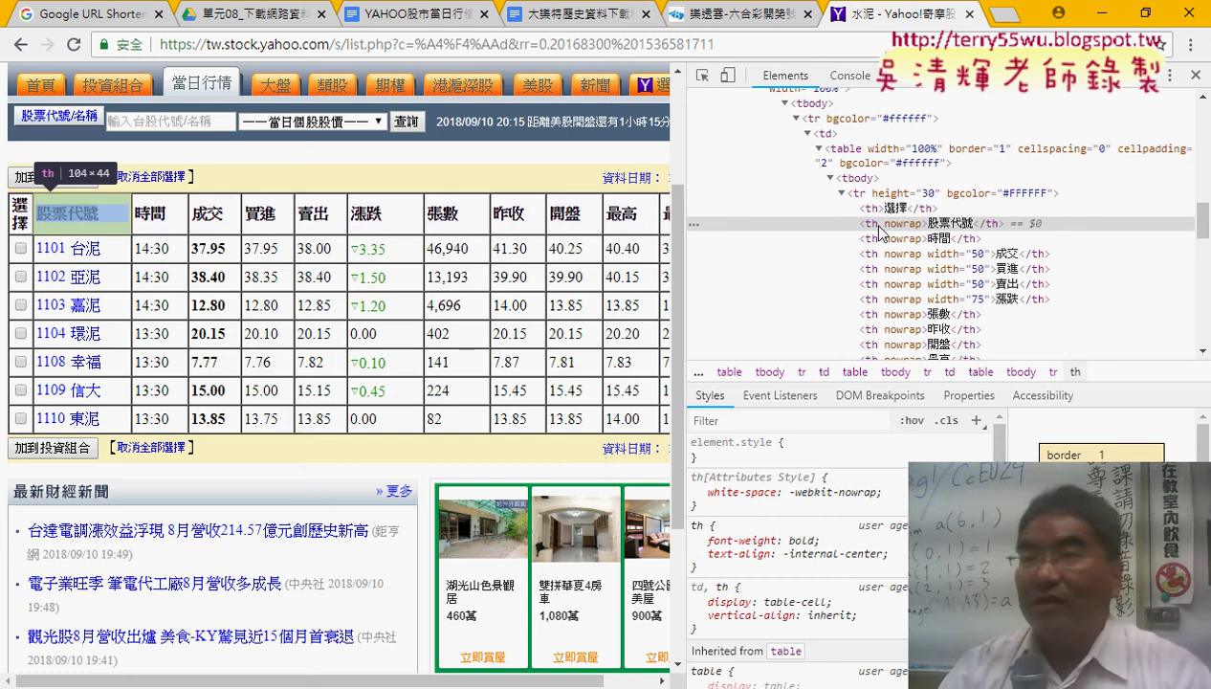
{"action": "left_click", "coordinate": [1102, 13]}
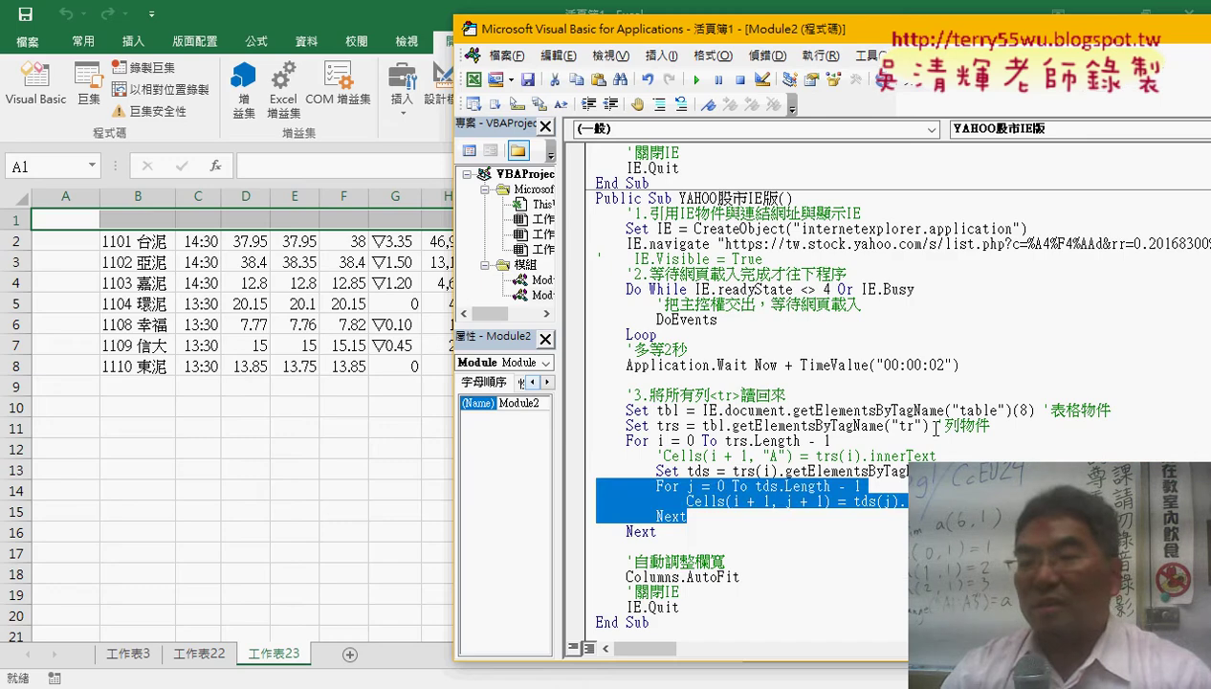
Select the Set tds line and start a new line below it.
{"action": "left_click", "coordinate": [855, 501]}
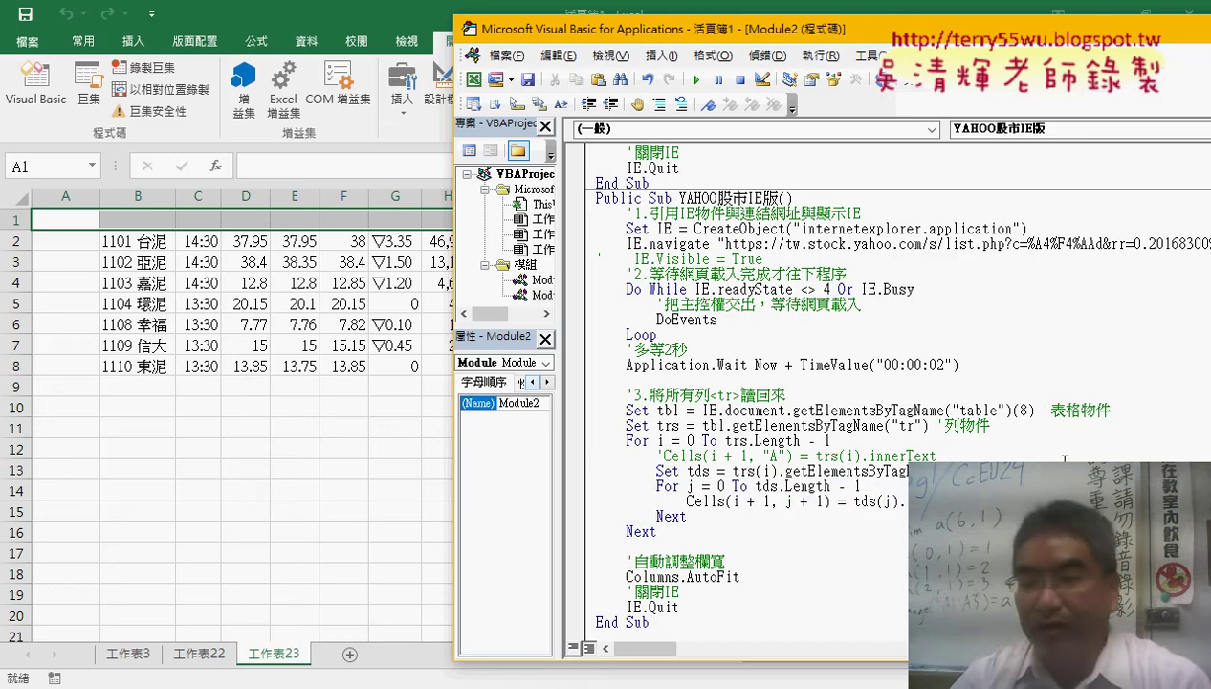
{"action": "left_click", "coordinate": [556, 473]}
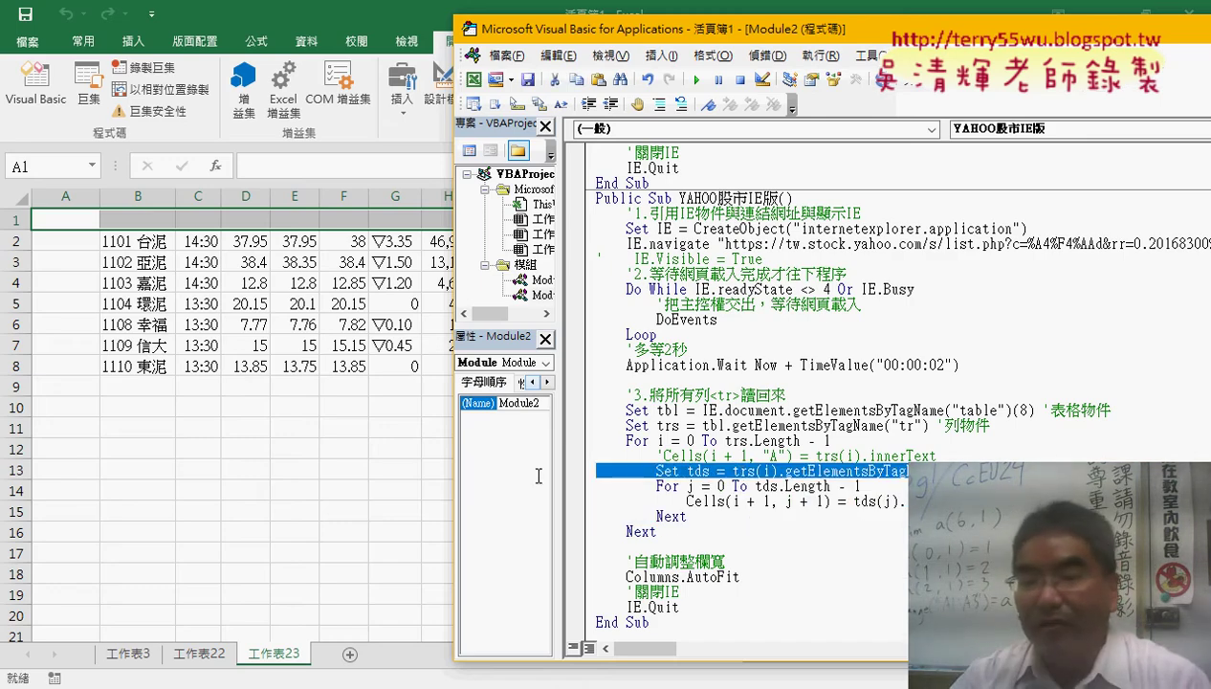
{"action": "left_click", "coordinate": [771, 472]}
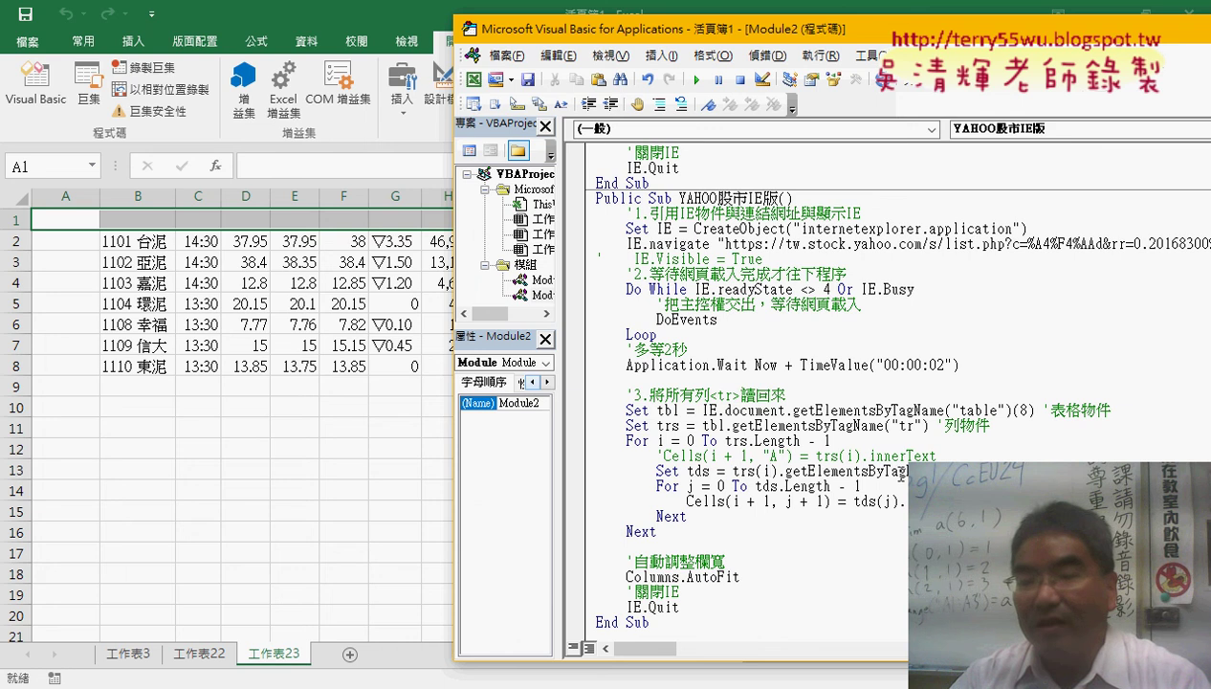
{"action": "left_click_drag", "start_coordinate": [984, 471], "coordinate": [656, 472]}
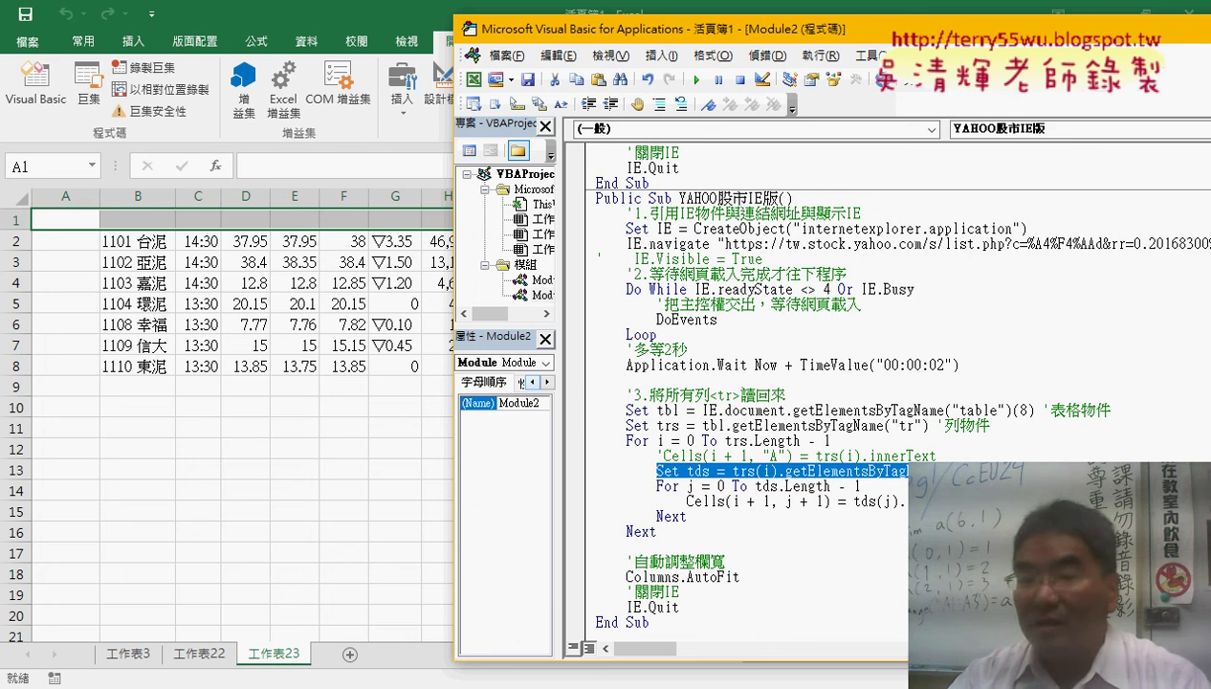
{"action": "key", "text": "End"}
{"action": "key", "text": "Return"}
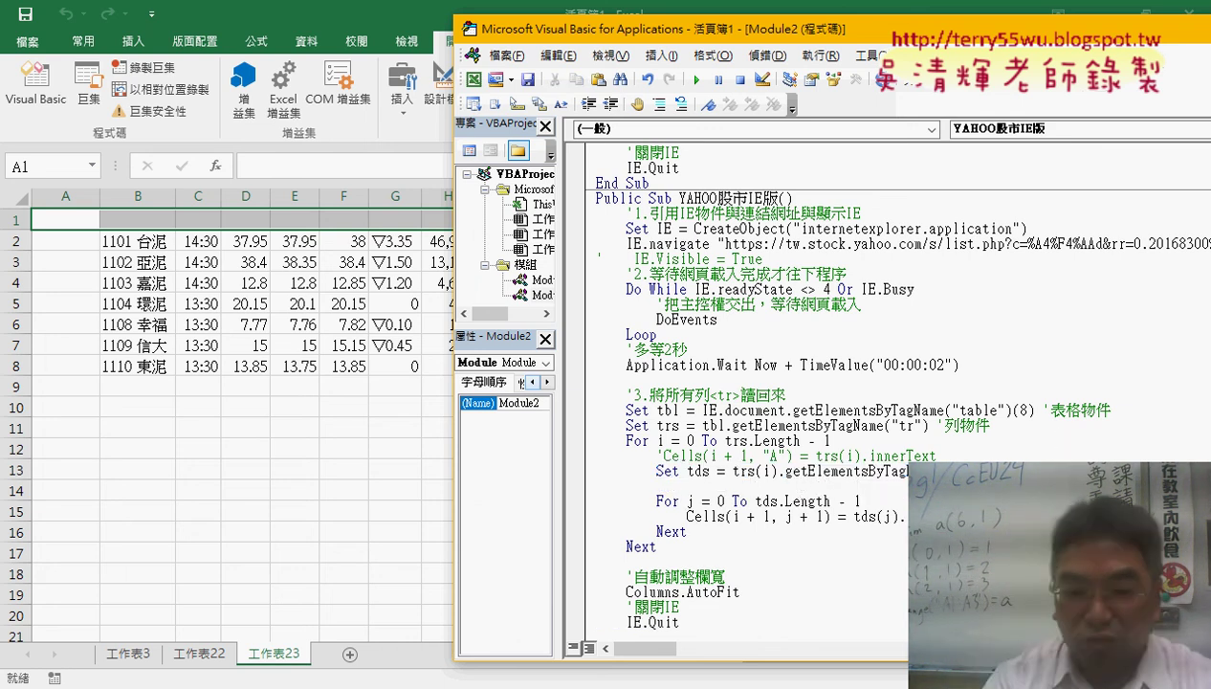
Write an If tds.Length = 0 Then … End If block with an indented blank line inside.
{"action": "type", "text": "if"}
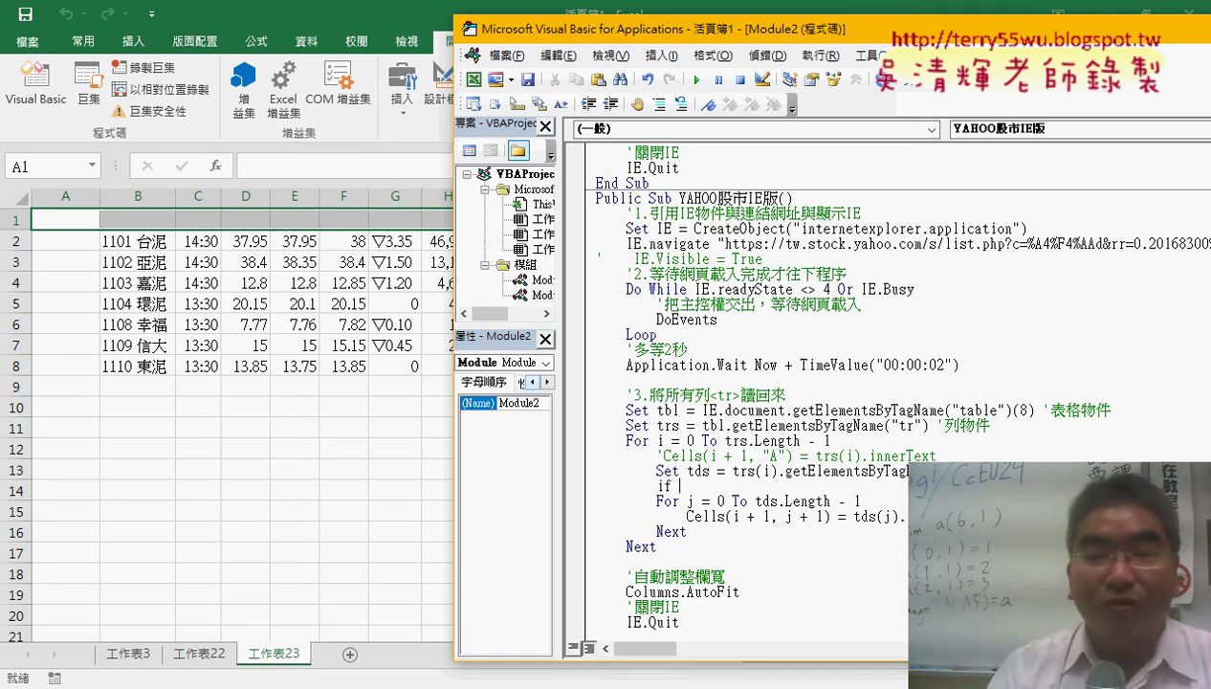
{"action": "type", "text": "t"}
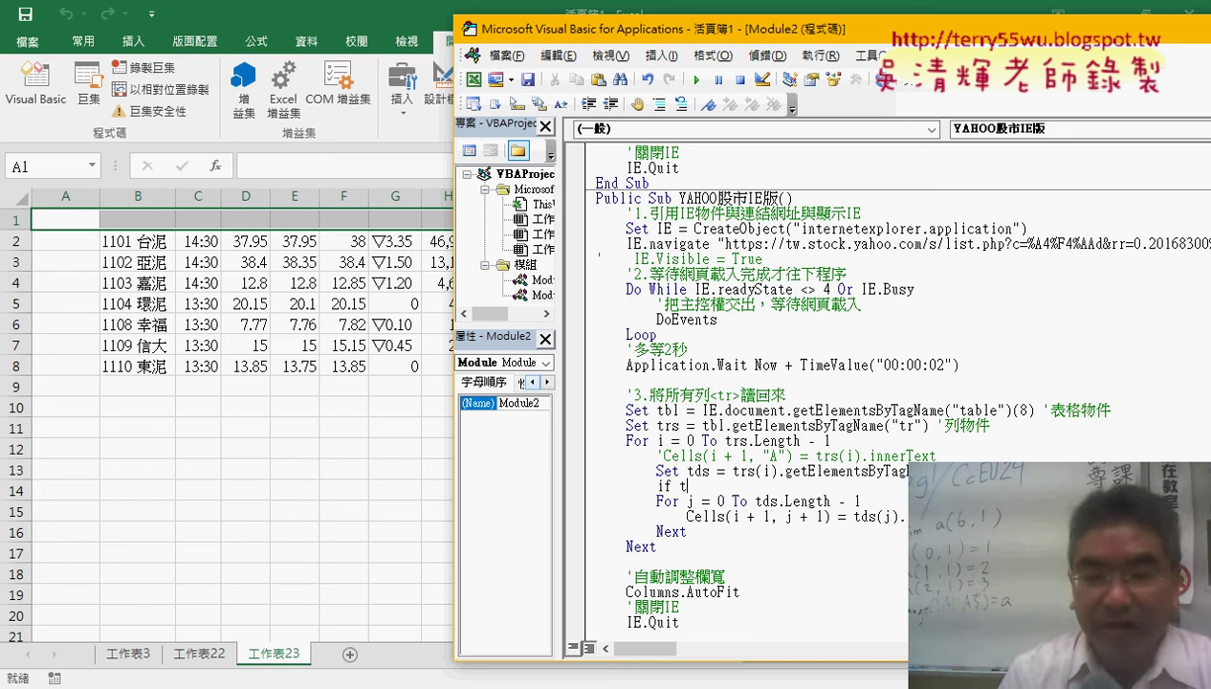
{"action": "type", "text": "ds."}
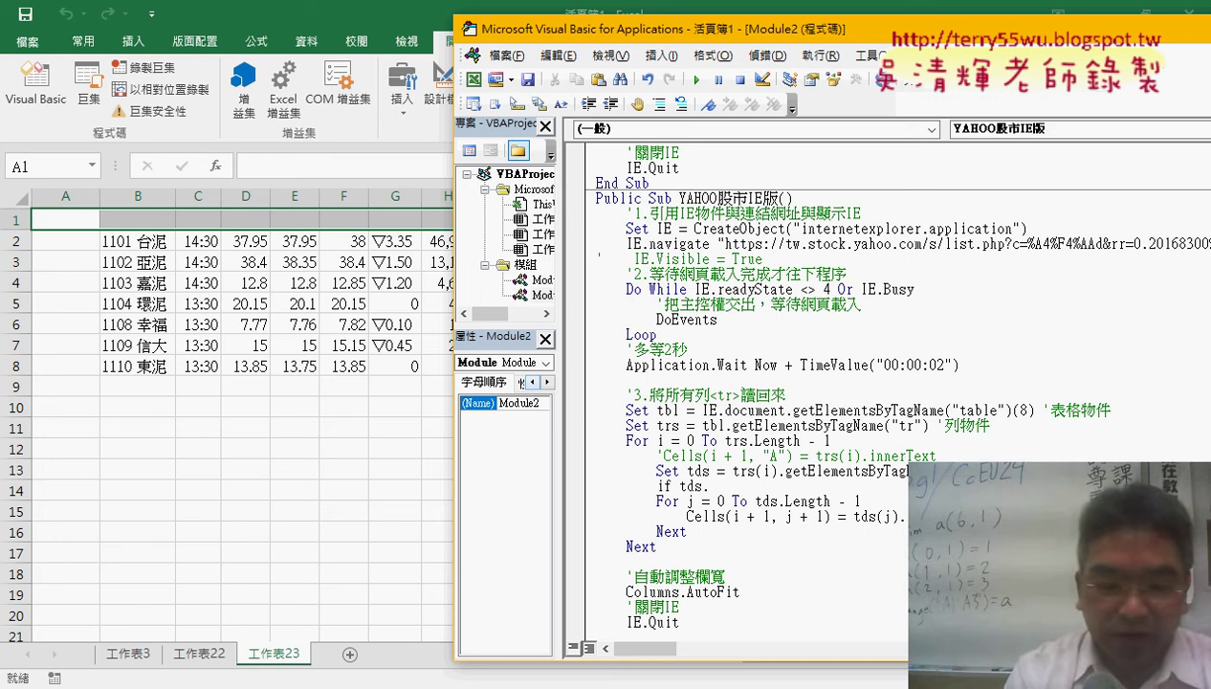
{"action": "type", "text": "L"}
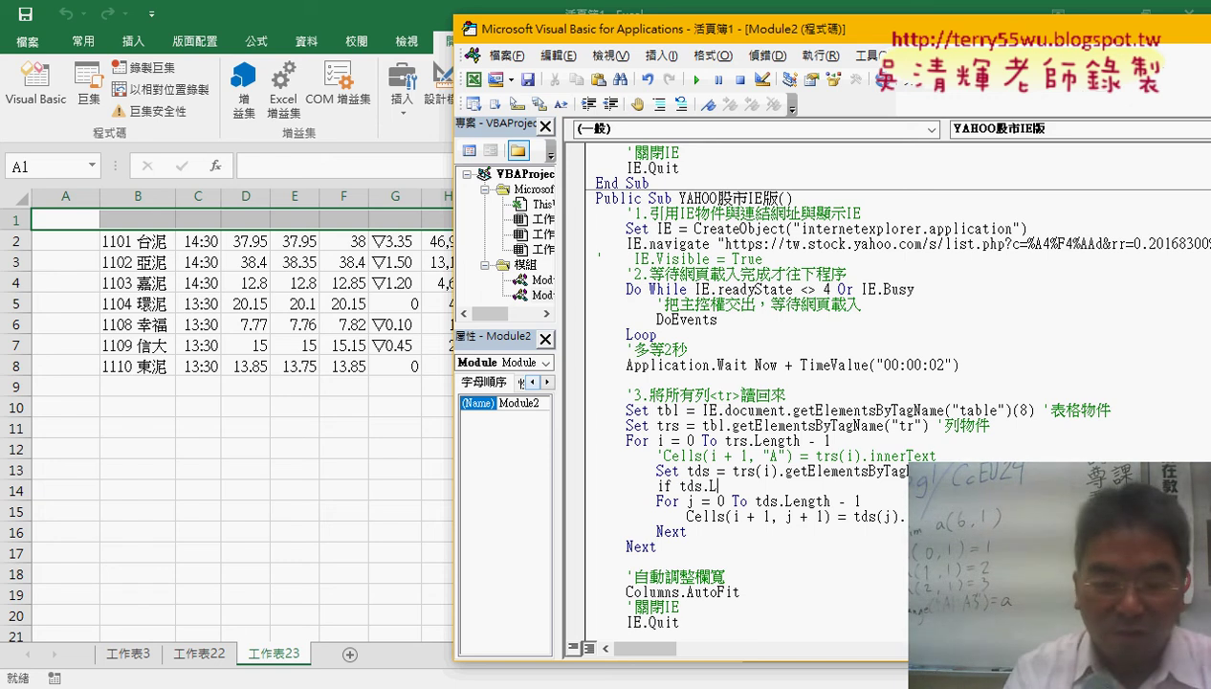
{"action": "type", "text": "en"}
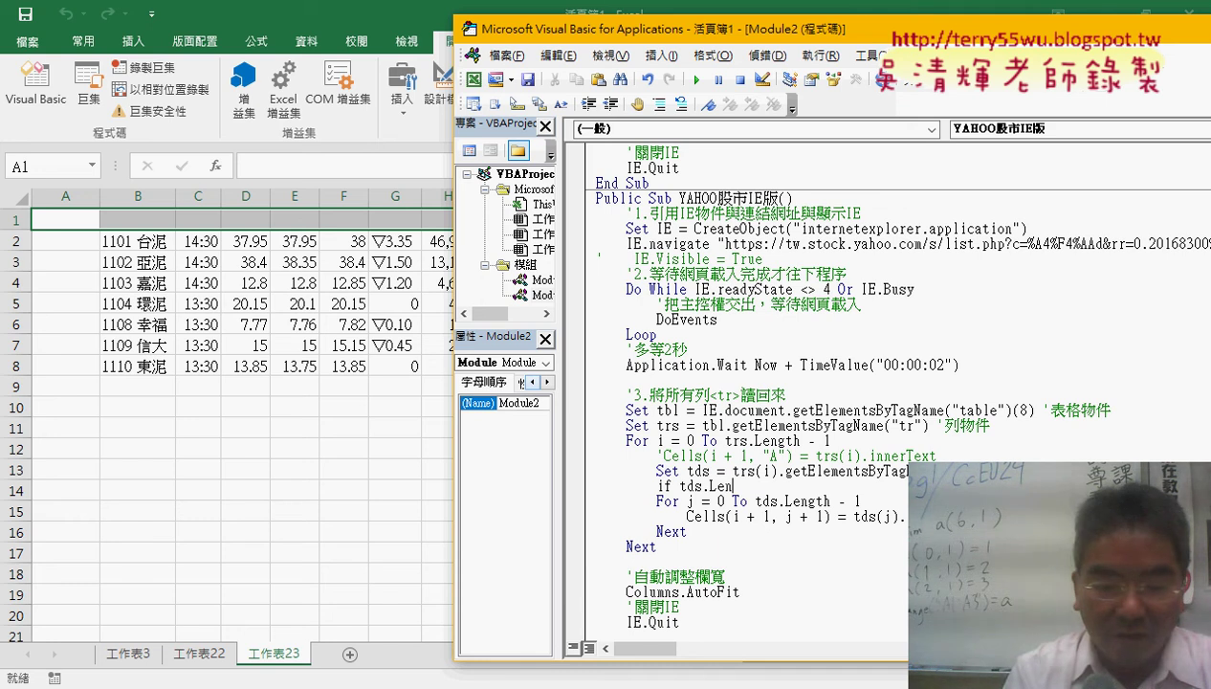
{"action": "type", "text": "gth"}
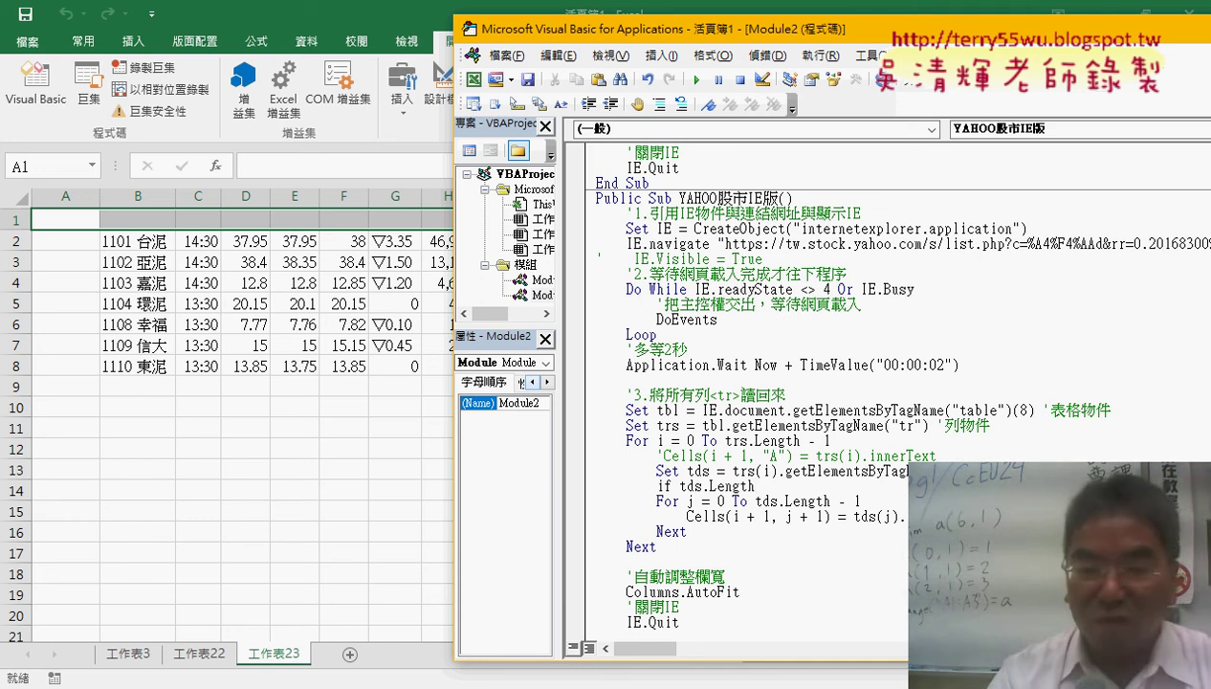
{"action": "type", "text": "=0"}
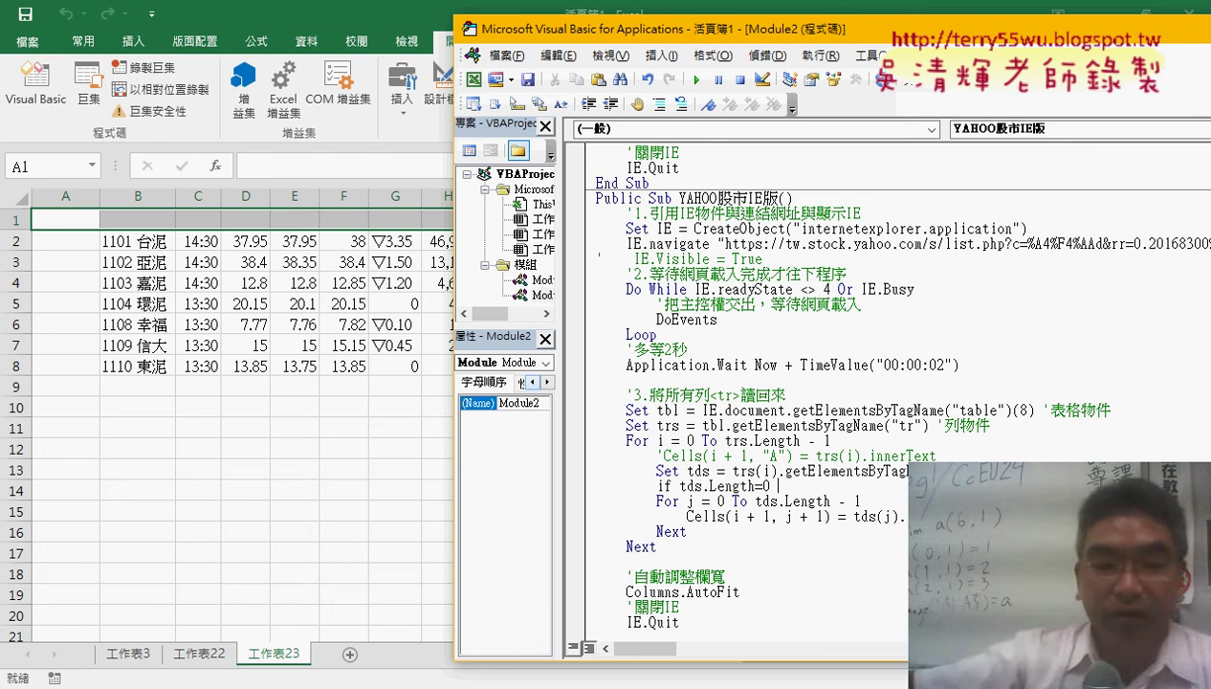
{"action": "type", "text": "th"}
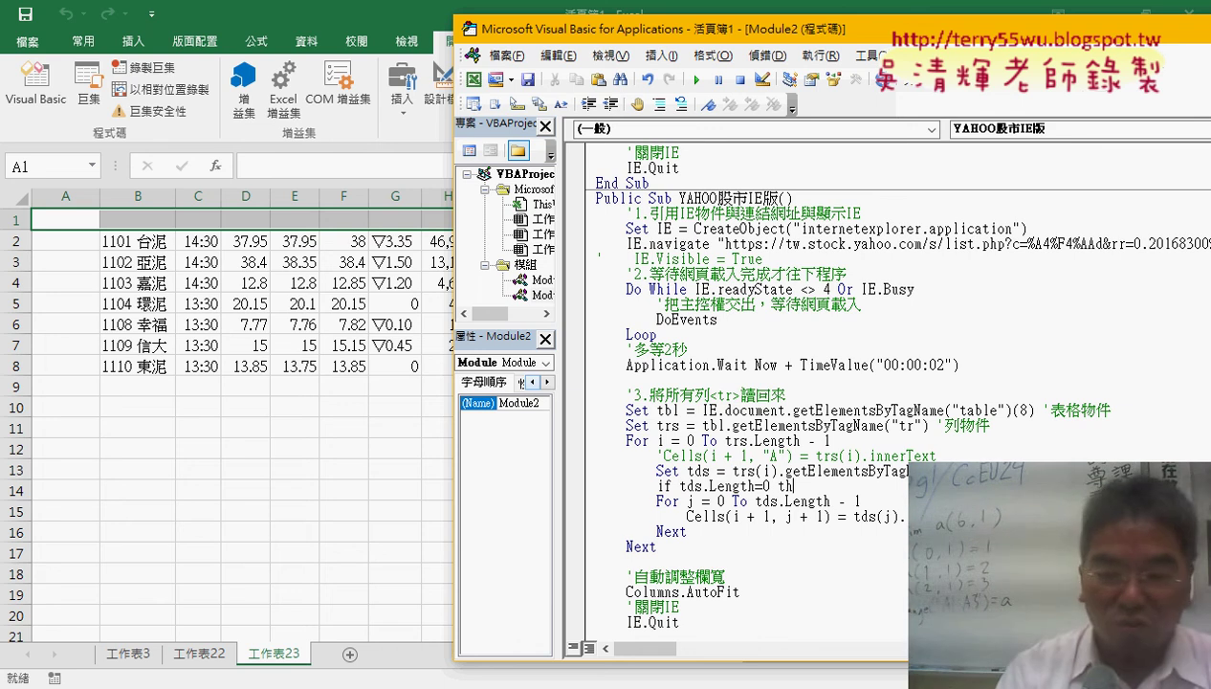
{"action": "type", "text": "en"}
{"action": "key", "text": "Return"}
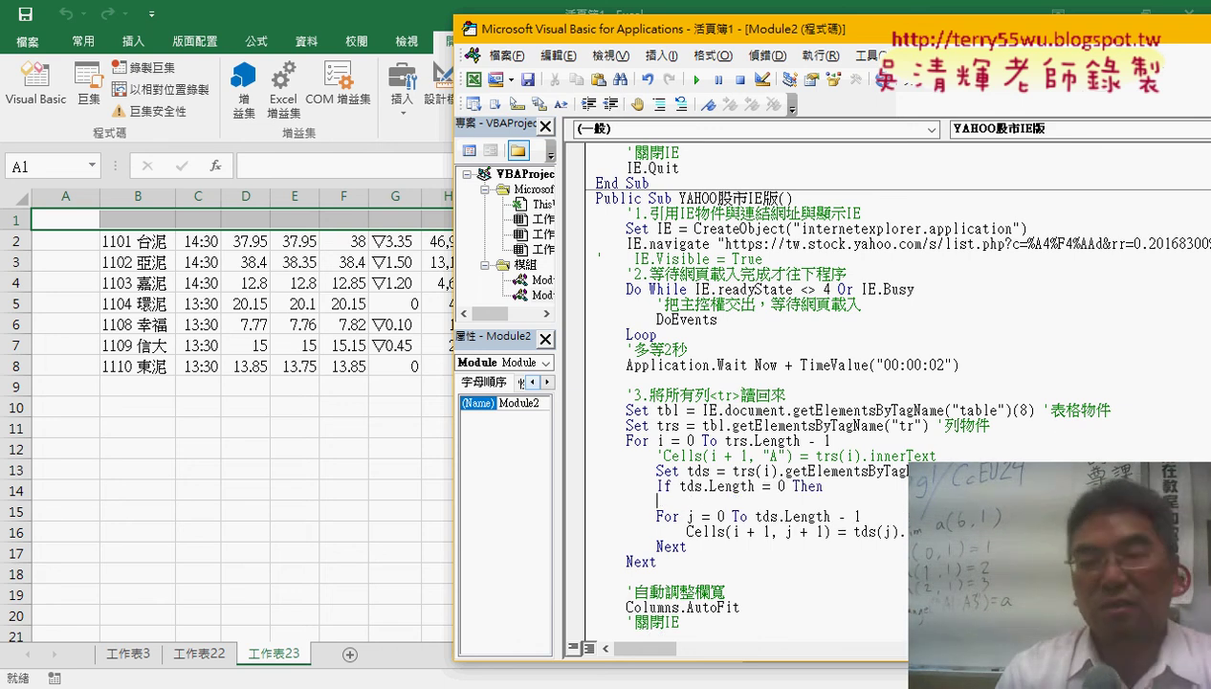
{"action": "key", "text": "Return"}
{"action": "type", "text": "e"}
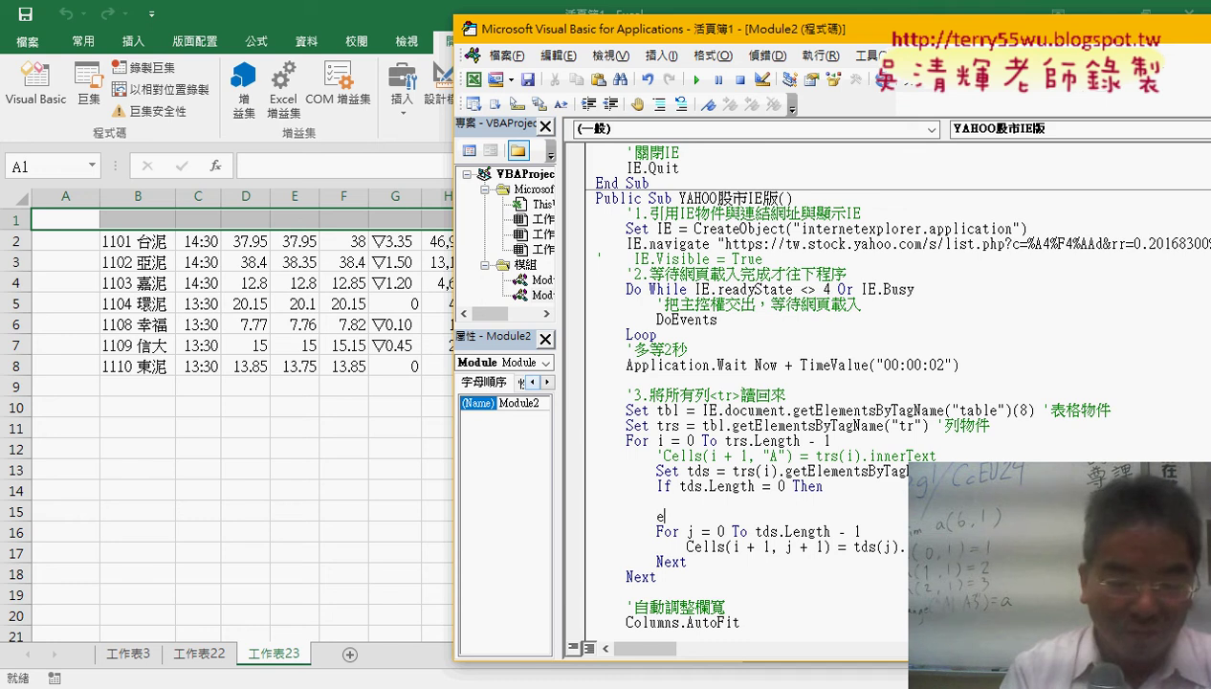
{"action": "type", "text": "nd if"}
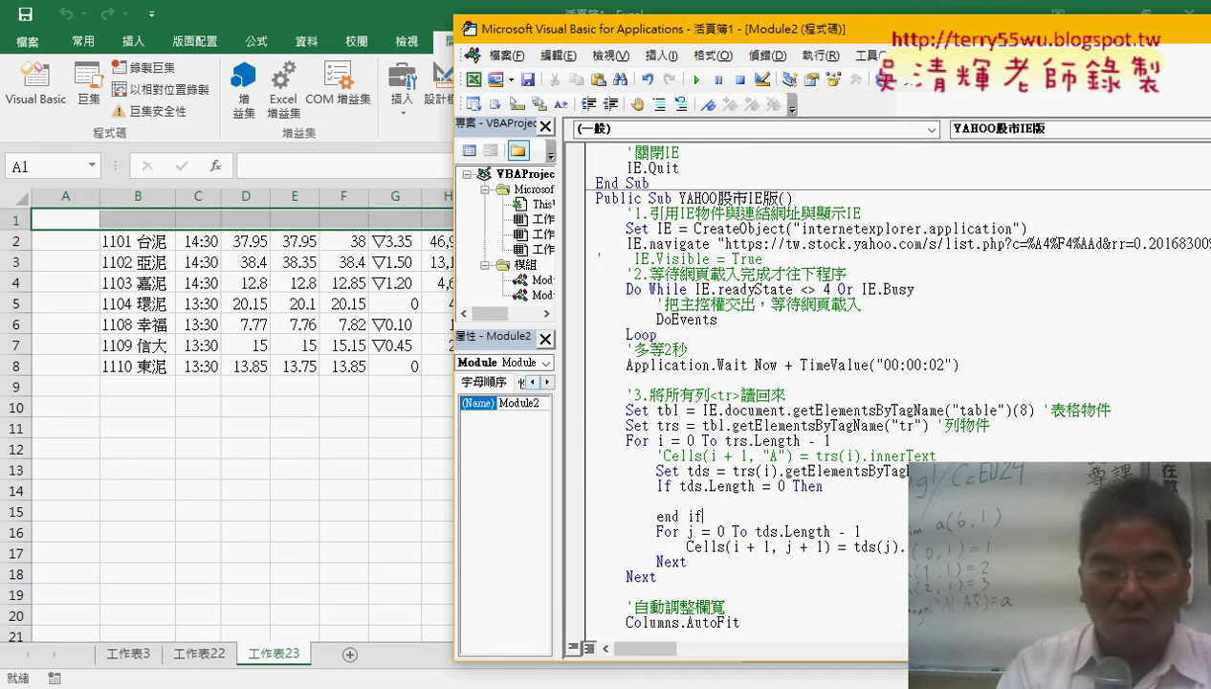
{"action": "key", "text": "Up"}
{"action": "key", "text": "Tab"}
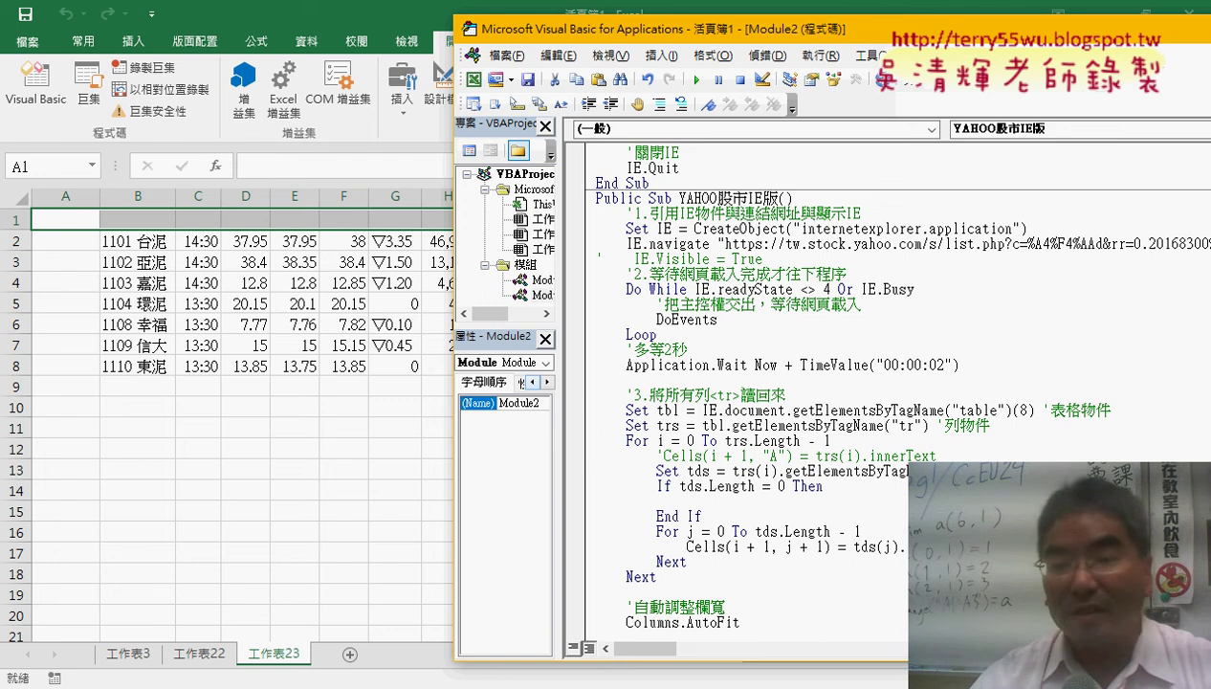
Ctrl-drag a copy of the Set tds = trs(i).getElementsBy… line into the If block, then review the block.
{"action": "left_click_drag", "start_coordinate": [657, 471], "coordinate": [593, 486]}
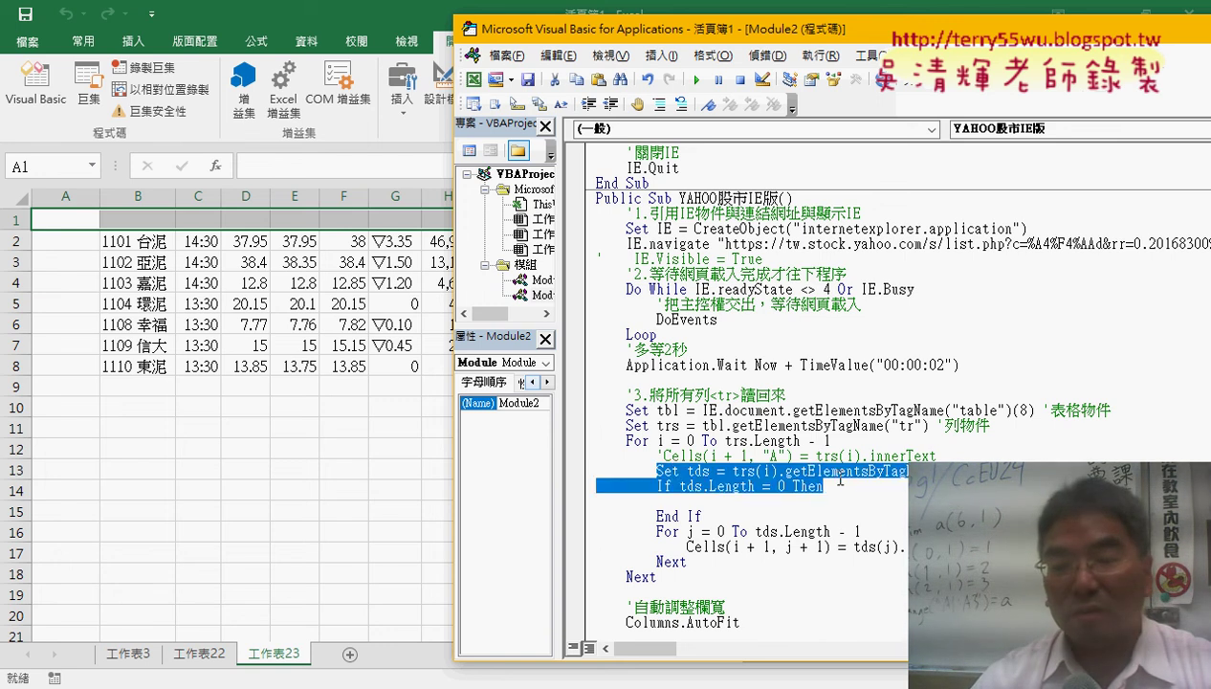
{"action": "left_click_drag", "start_coordinate": [871, 471], "coordinate": [858, 507]}
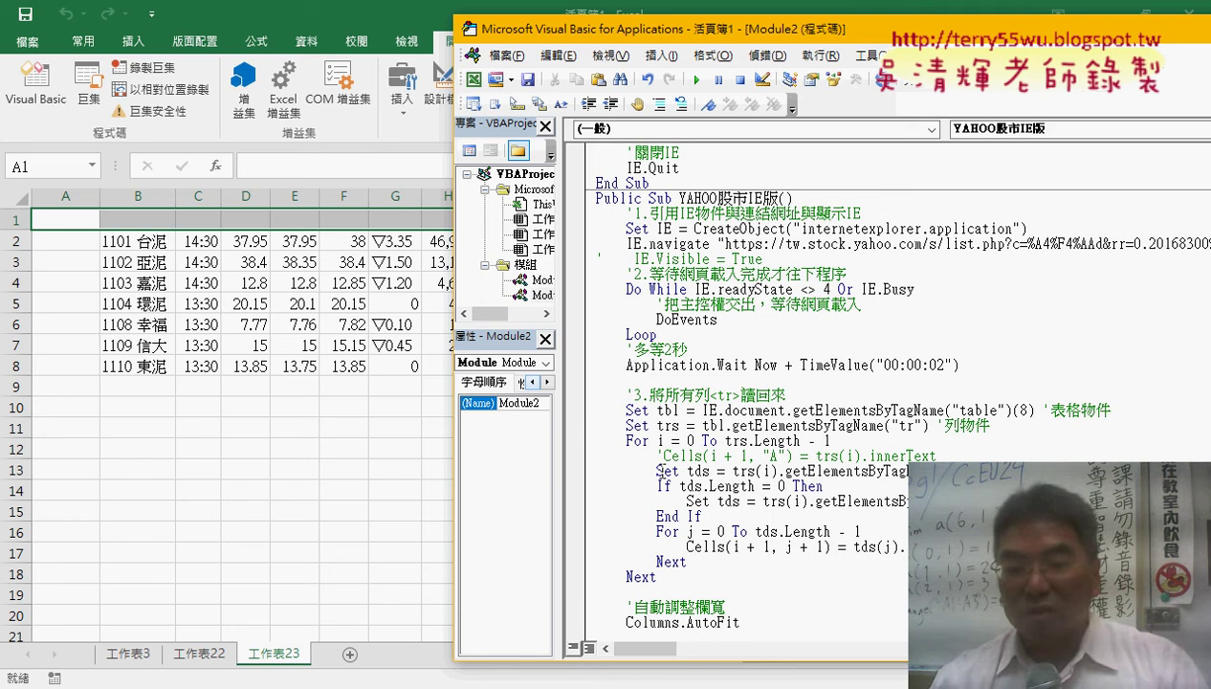
{"action": "left_click_drag", "start_coordinate": [657, 471], "coordinate": [907, 470]}
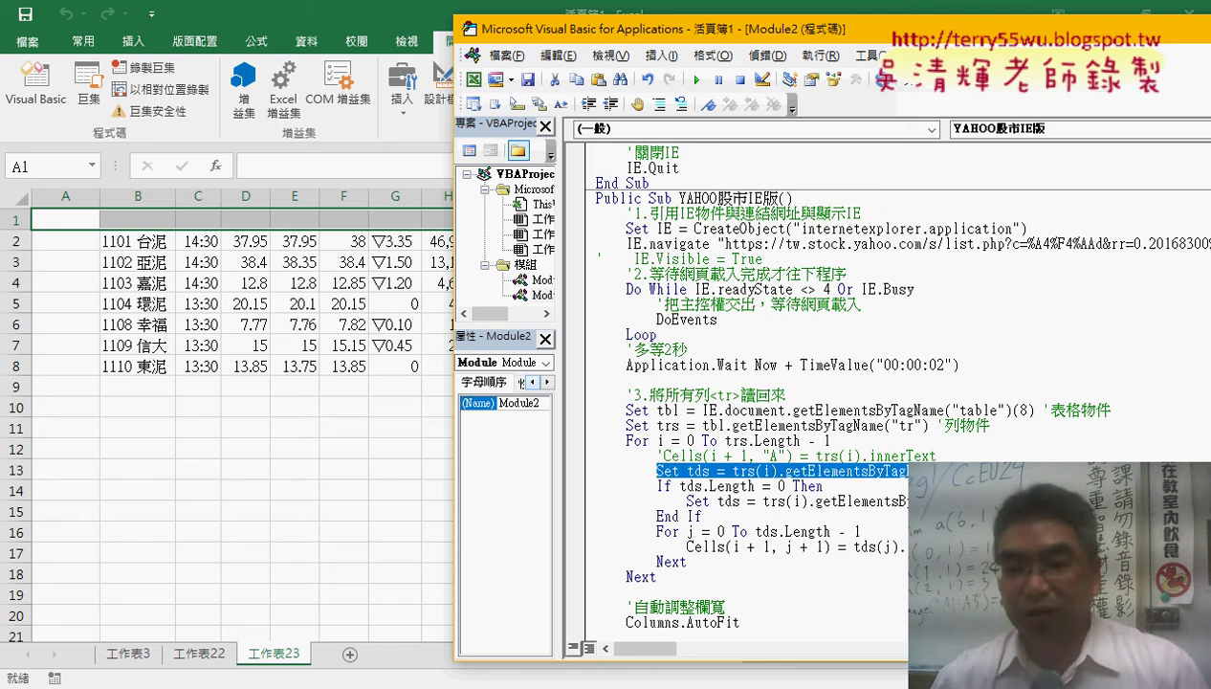
{"action": "left_click_drag", "start_coordinate": [679, 486], "coordinate": [792, 486]}
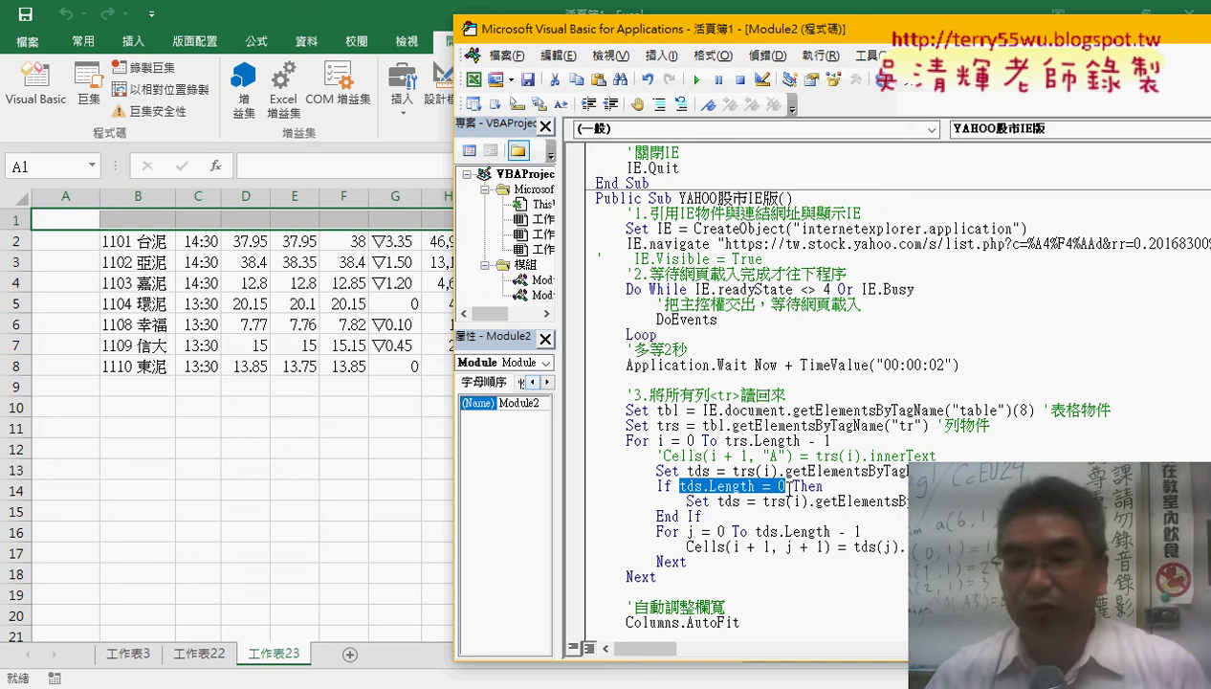
{"action": "left_click_drag", "start_coordinate": [1004, 501], "coordinate": [683, 501]}
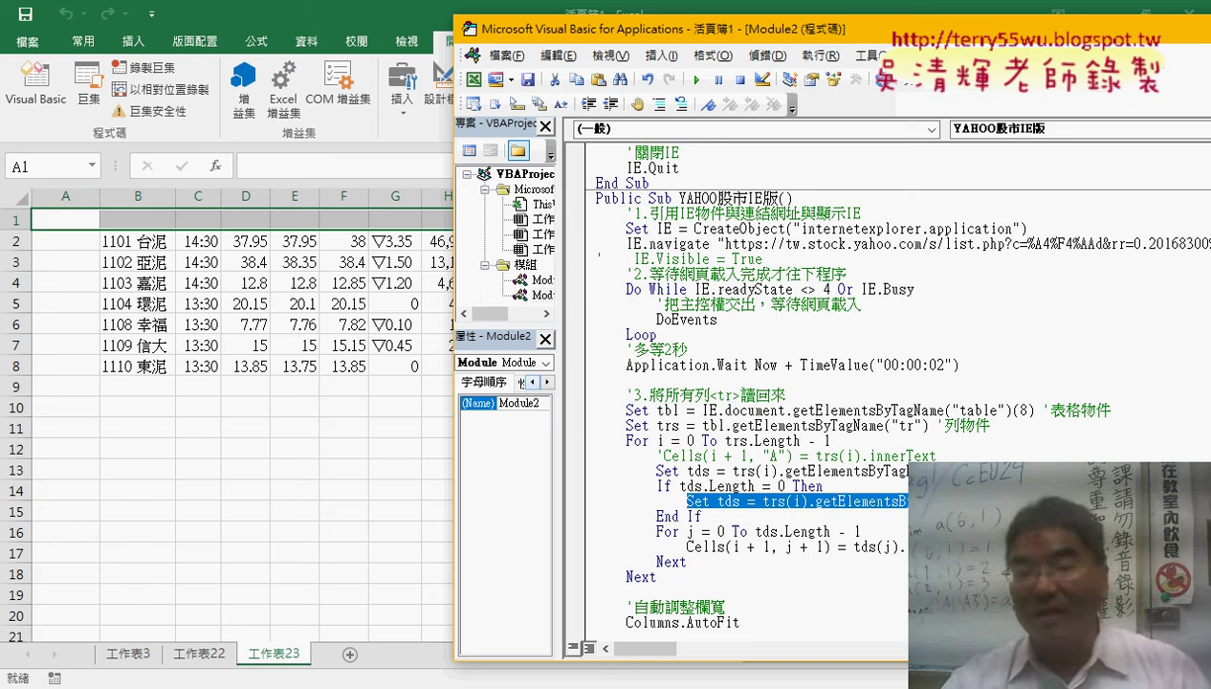
{"action": "left_click_drag", "start_coordinate": [577, 517], "coordinate": [576, 493]}
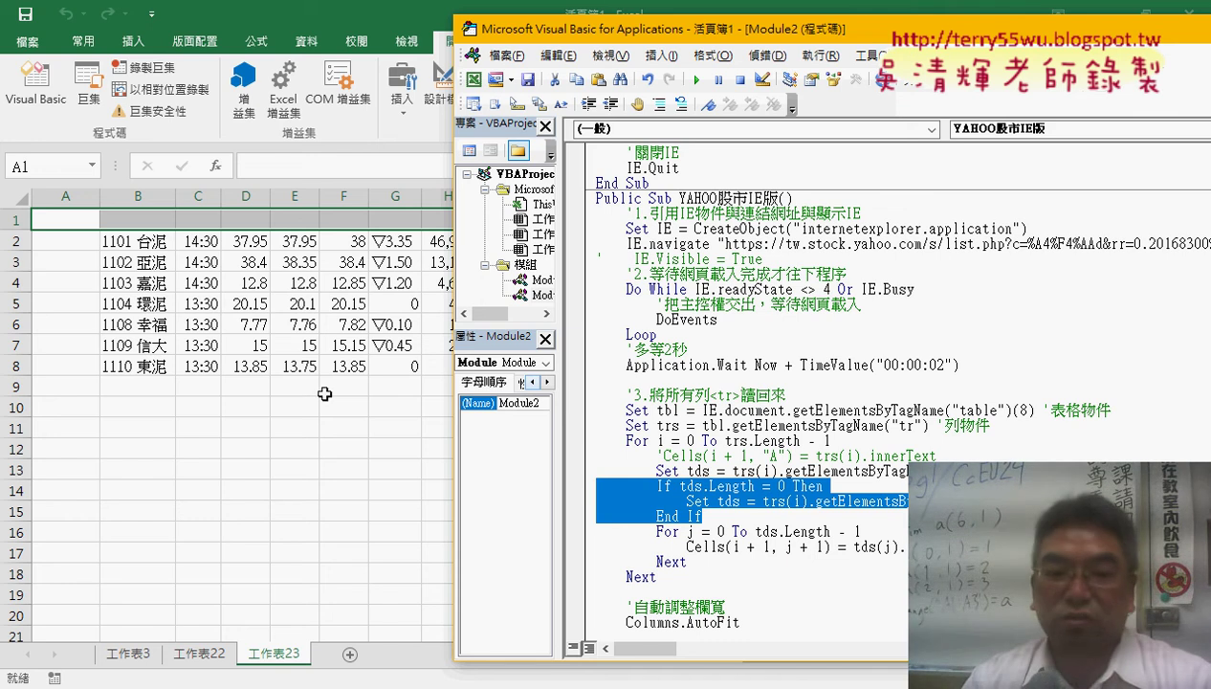
Add an indented Cells.Clear line as the first statement of the macro.
{"action": "left_click", "coordinate": [792, 200]}
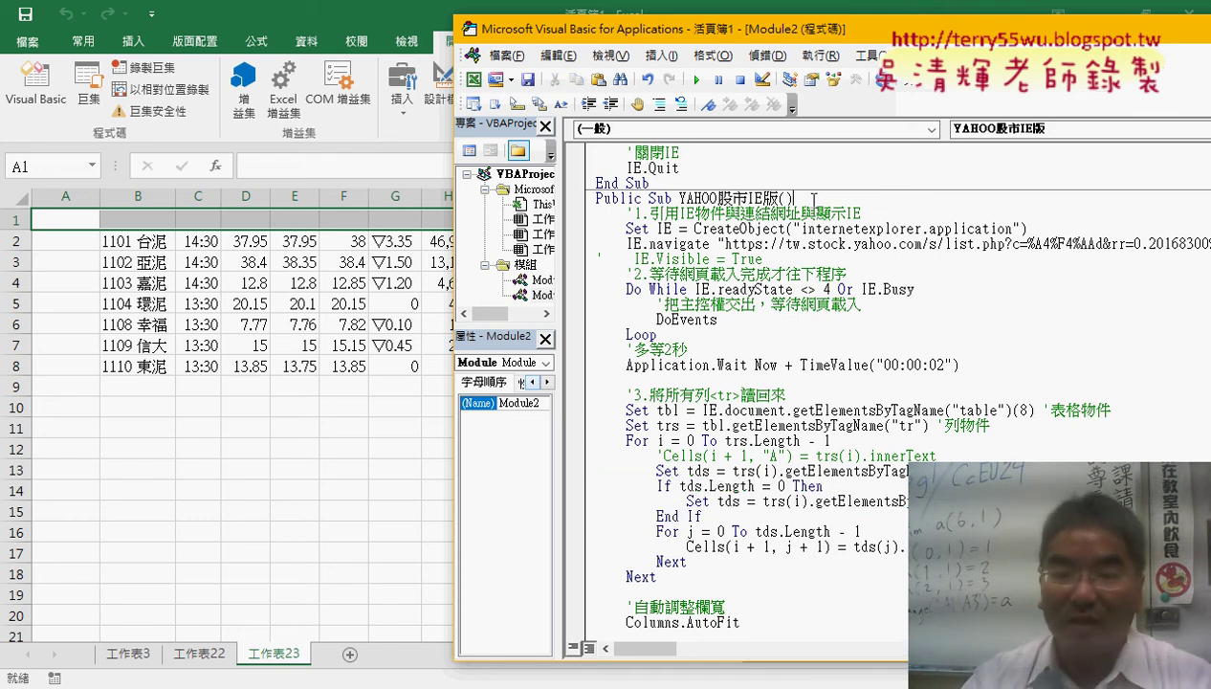
{"action": "key", "text": "Return"}
{"action": "key", "text": "Tab"}
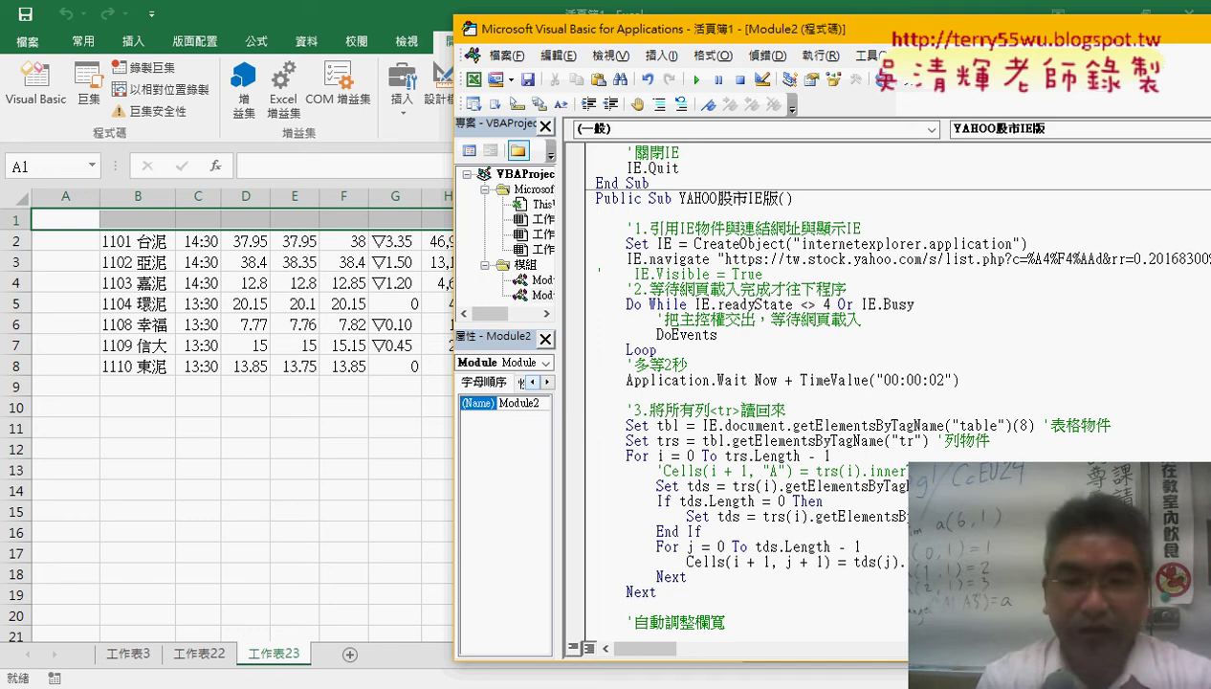
{"action": "type", "text": "cella"}
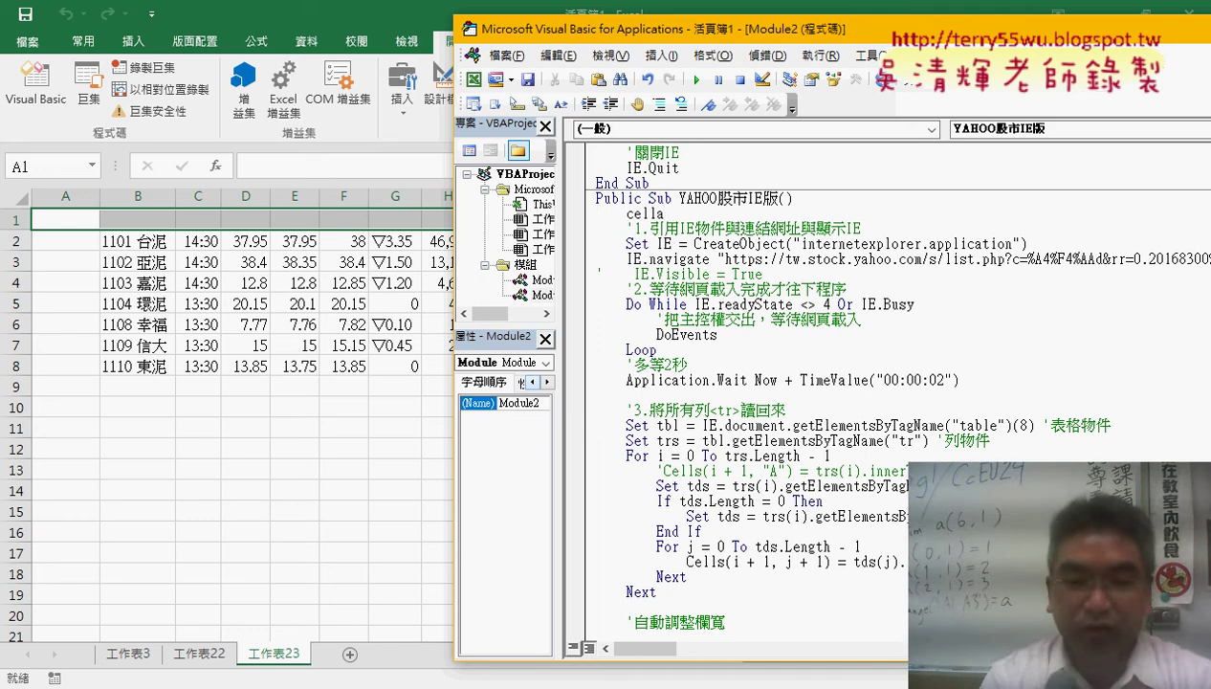
{"action": "key", "text": "BackSpace"}
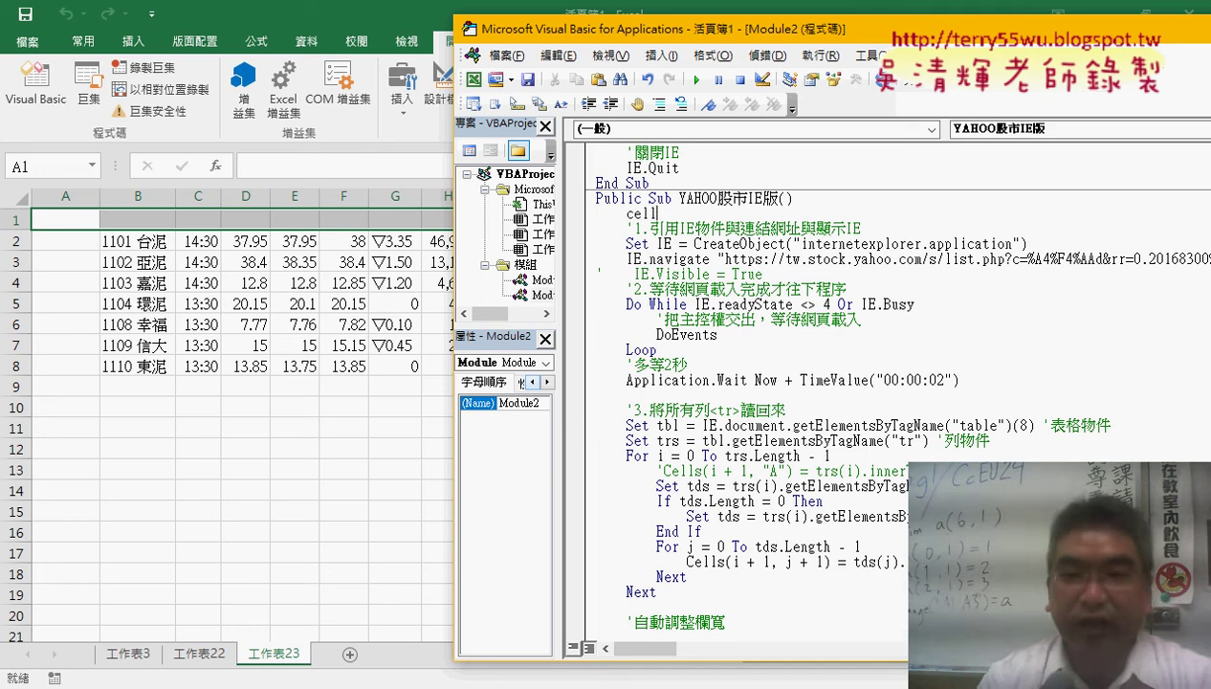
{"action": "type", "text": "s."}
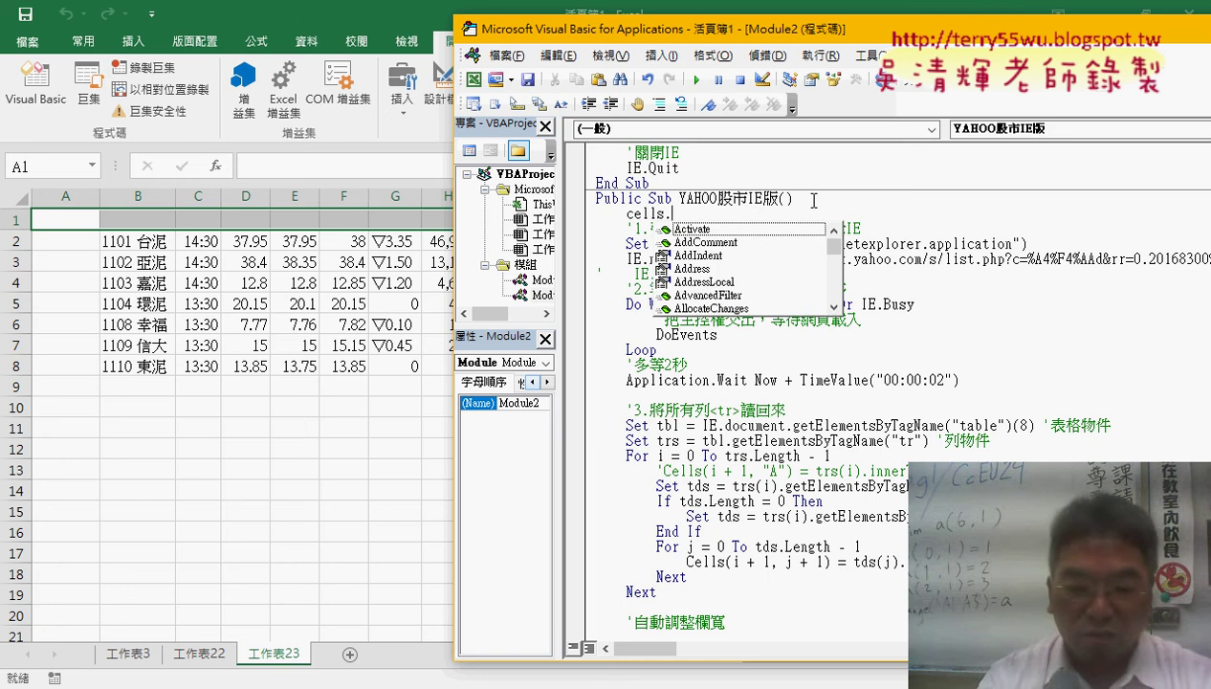
{"action": "type", "text": "c"}
{"action": "type", "text": "lear"}
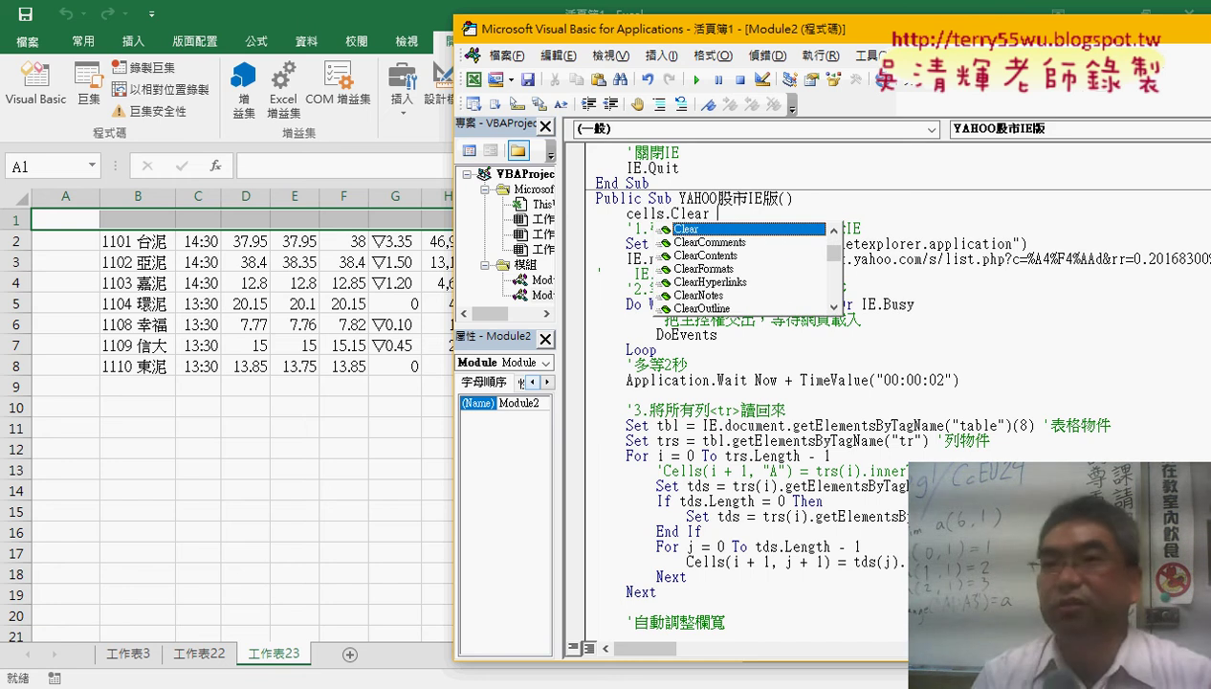
{"action": "key", "text": "Tab"}
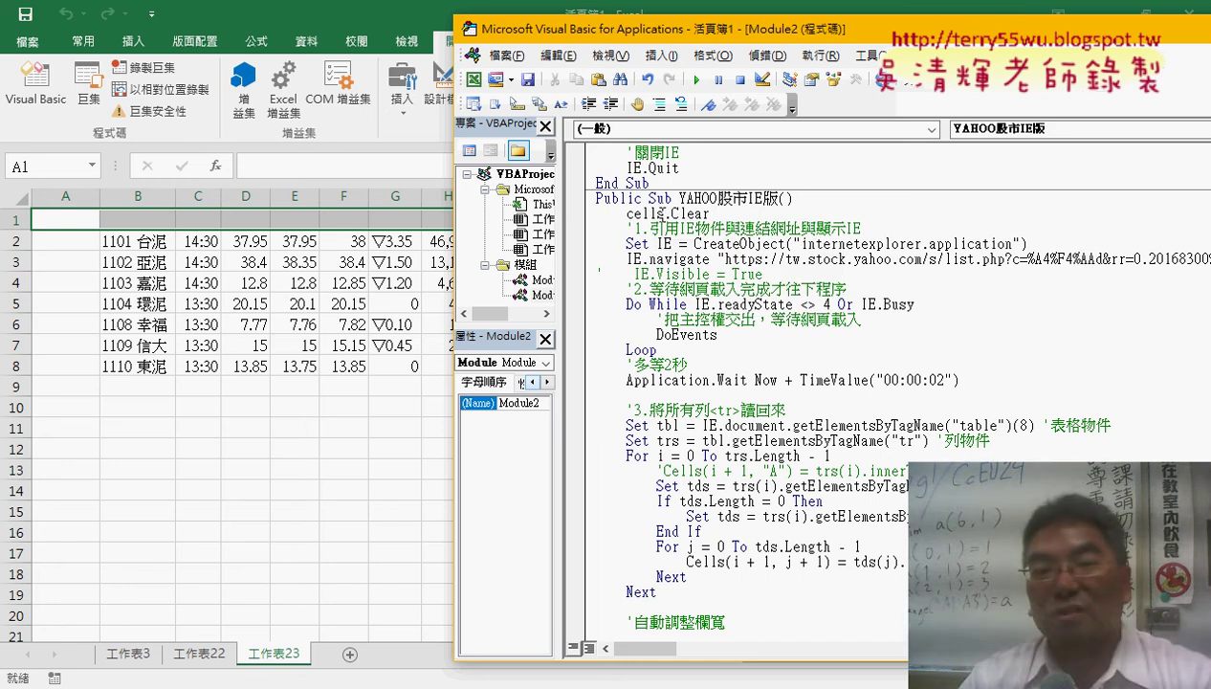
{"action": "left_click_drag", "start_coordinate": [664, 213], "coordinate": [634, 212]}
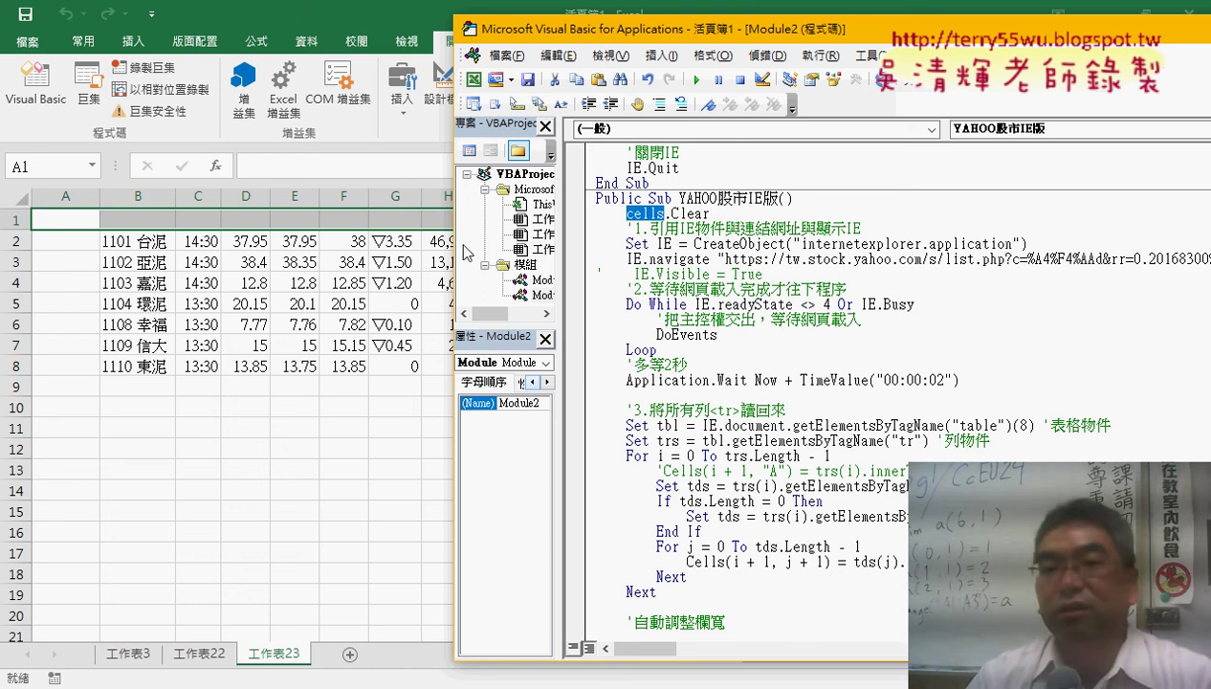
{"action": "left_click", "coordinate": [712, 212]}
{"action": "left_click", "coordinate": [757, 368]}
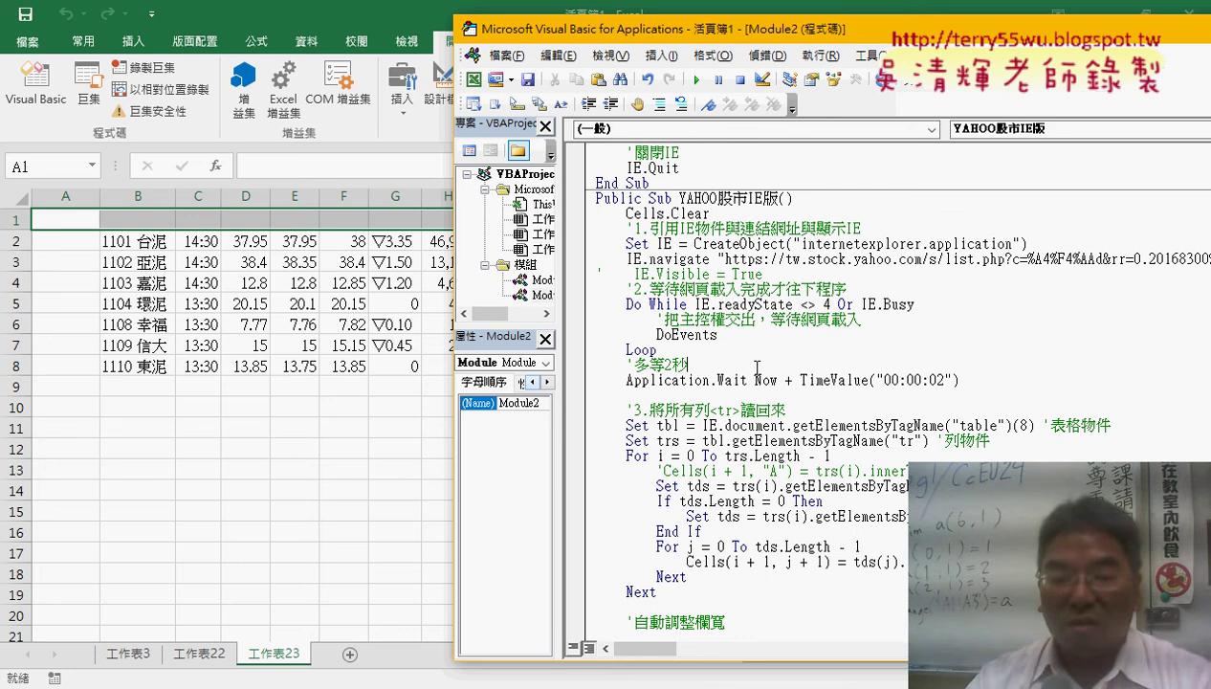
Step through the first lines with F8, then run the rest of the macro.
{"action": "key", "text": "F8"}
{"action": "key", "text": "F8"}
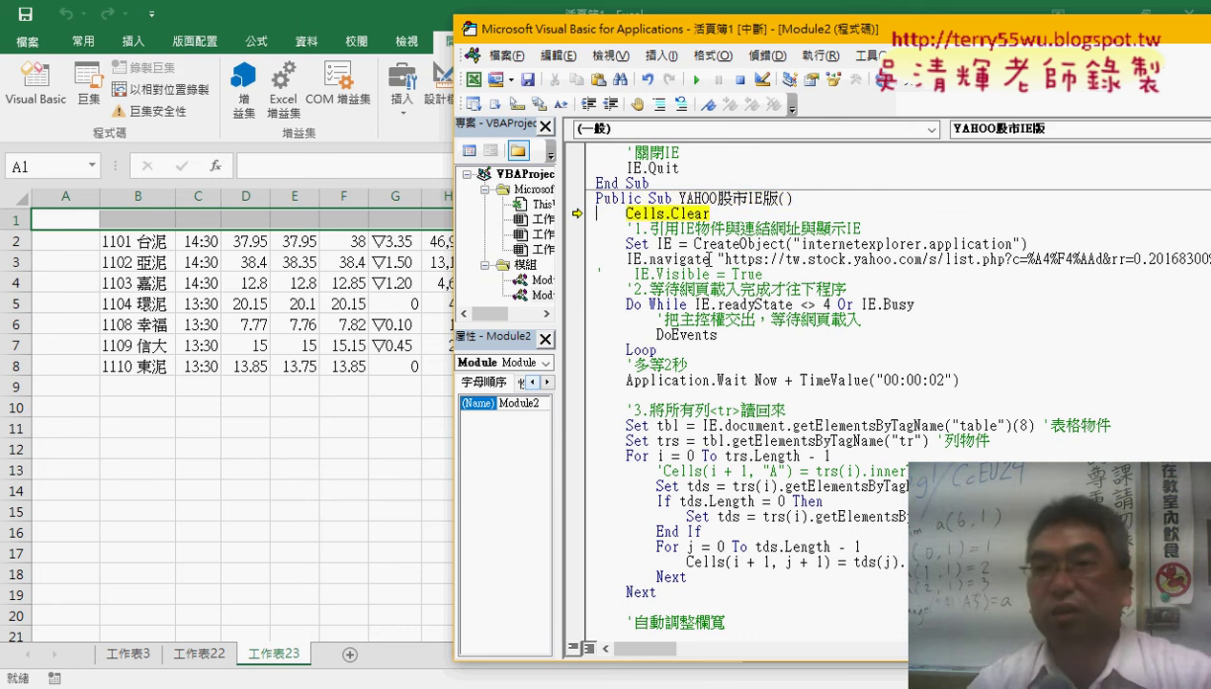
{"action": "key", "text": "F8"}
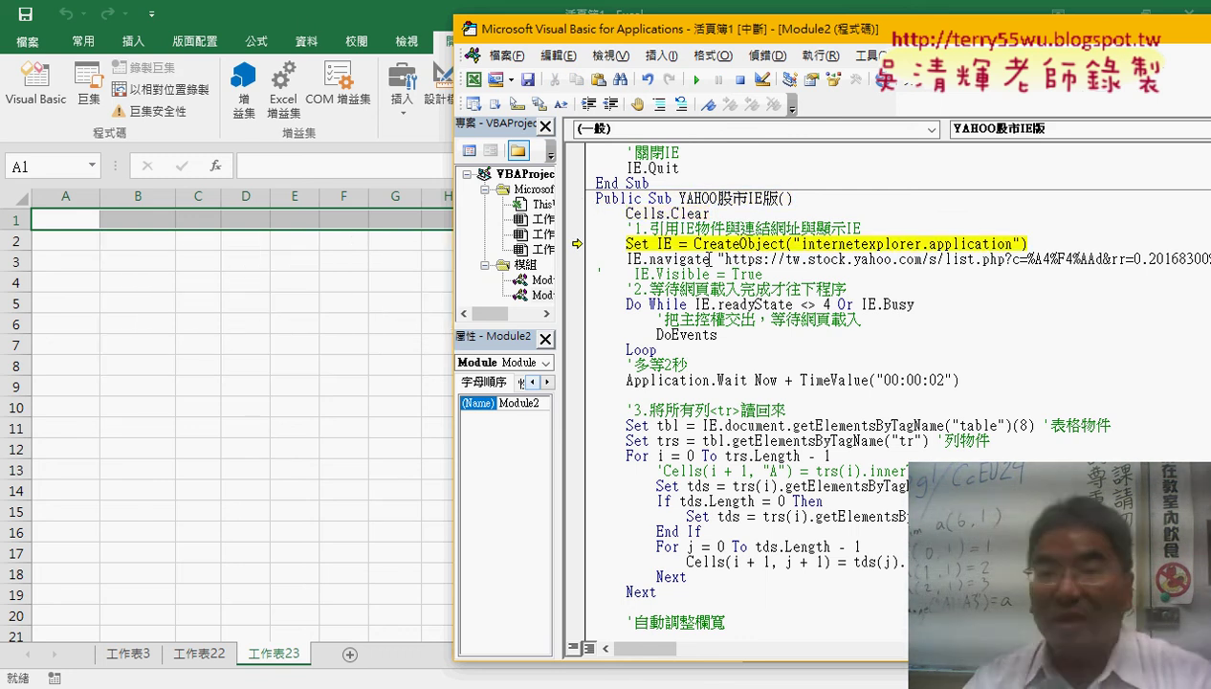
{"action": "left_click", "coordinate": [696, 79]}
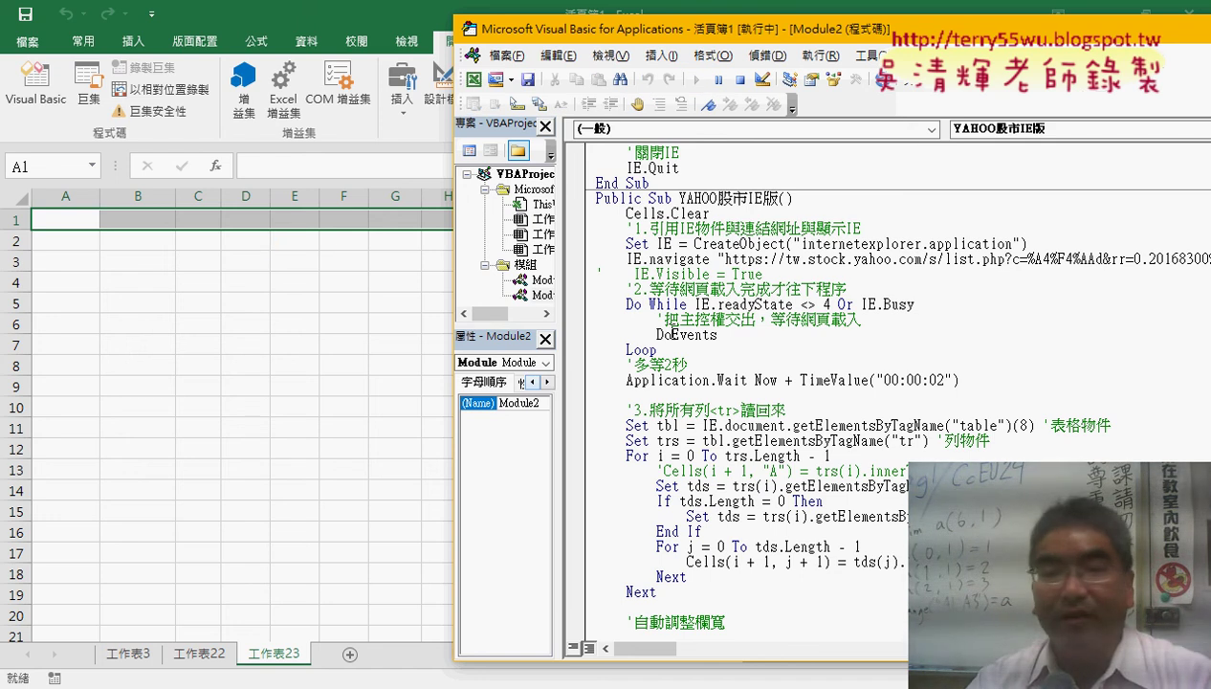
Select header row A1:L1 on sheet 工作表23, then switch to the Yahoo stock page in Chrome.
{"action": "left_click", "coordinate": [78, 218]}
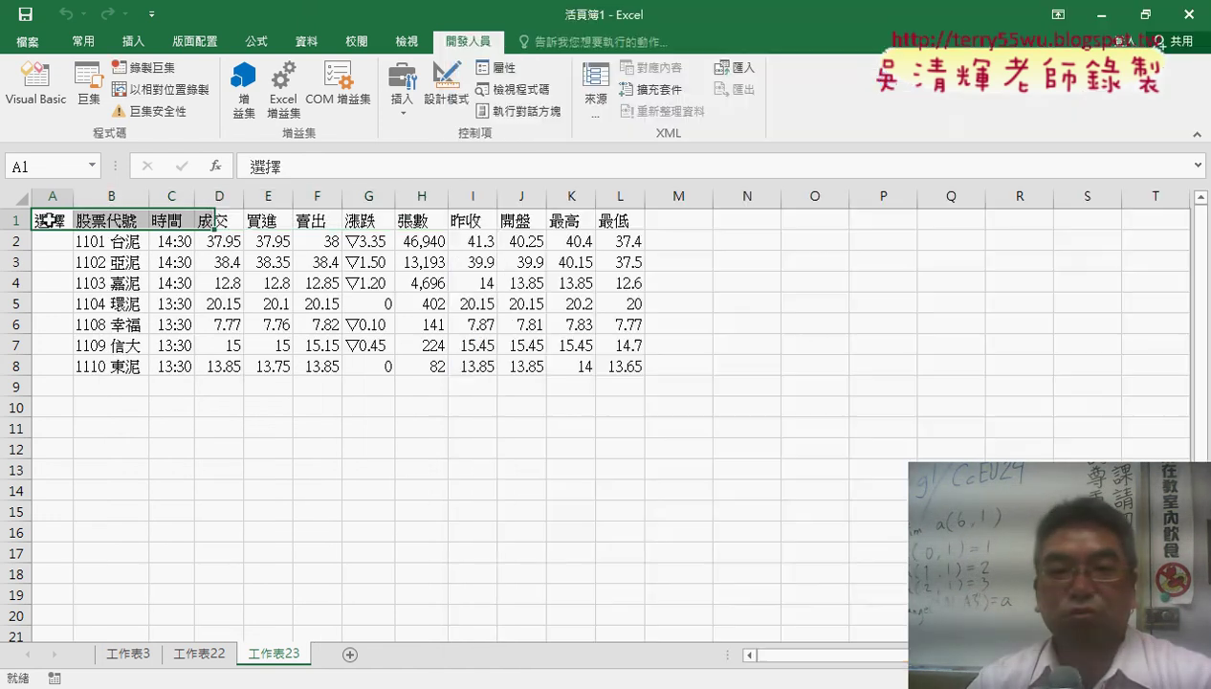
{"action": "left_click_drag", "start_coordinate": [53, 219], "coordinate": [620, 221]}
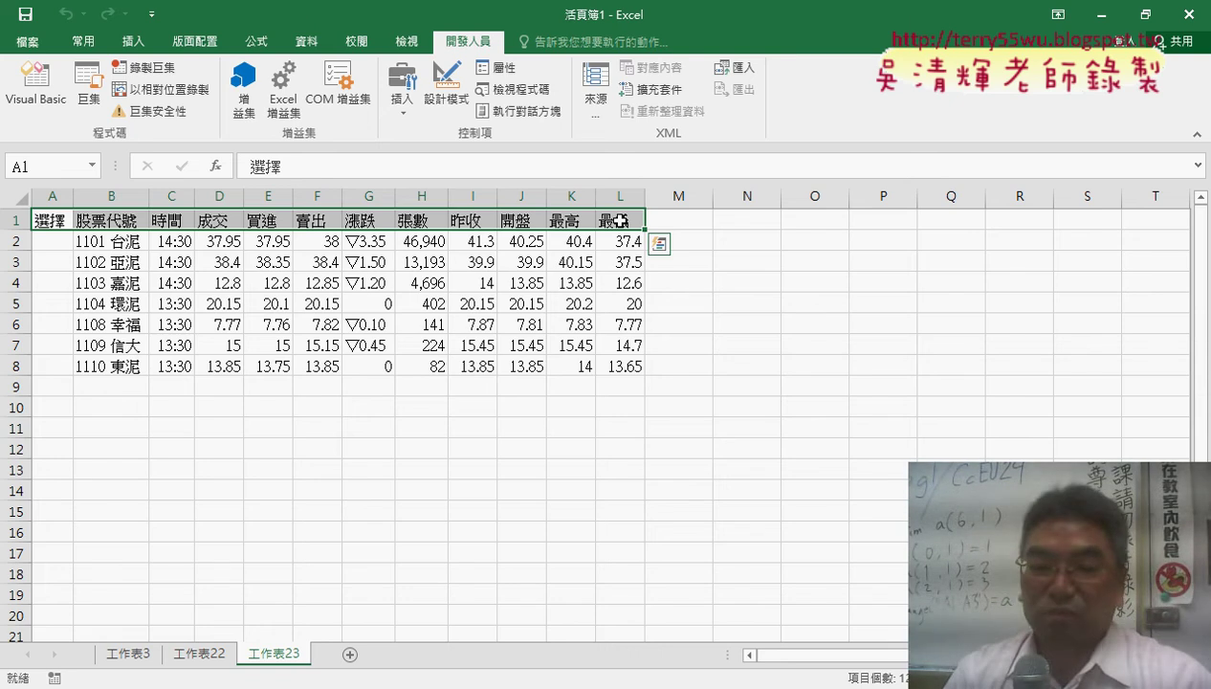
{"action": "mouse_move", "coordinate": [302, 688]}
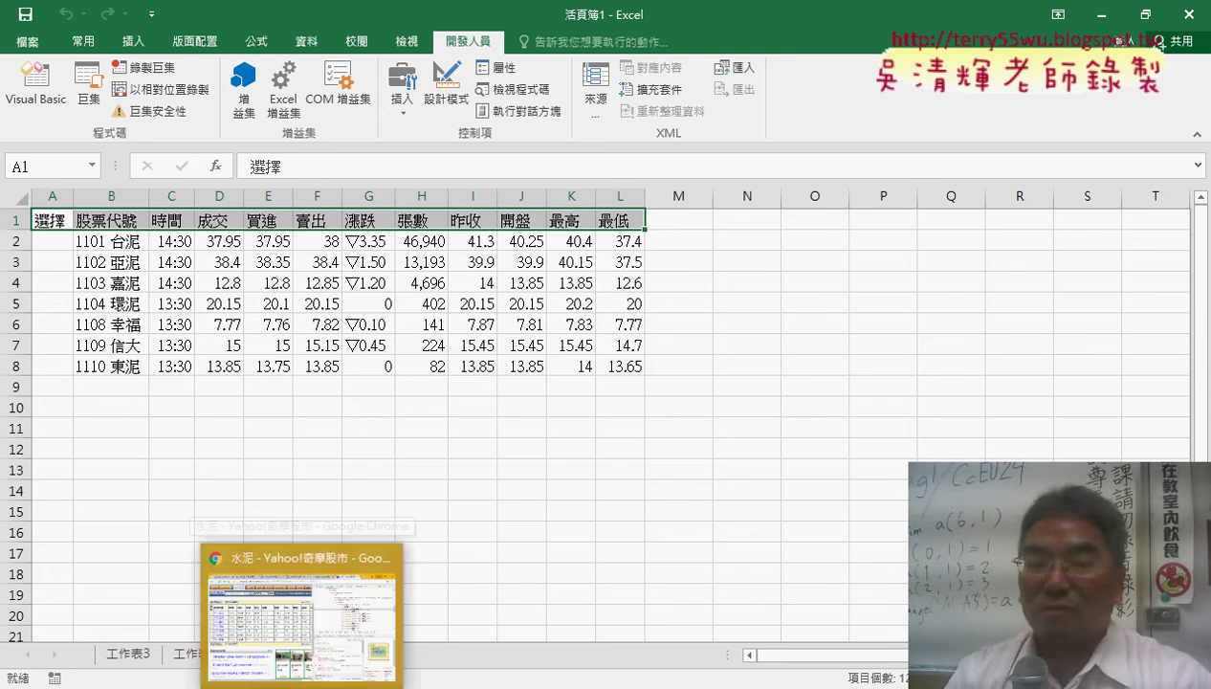
{"action": "left_click", "coordinate": [302, 612]}
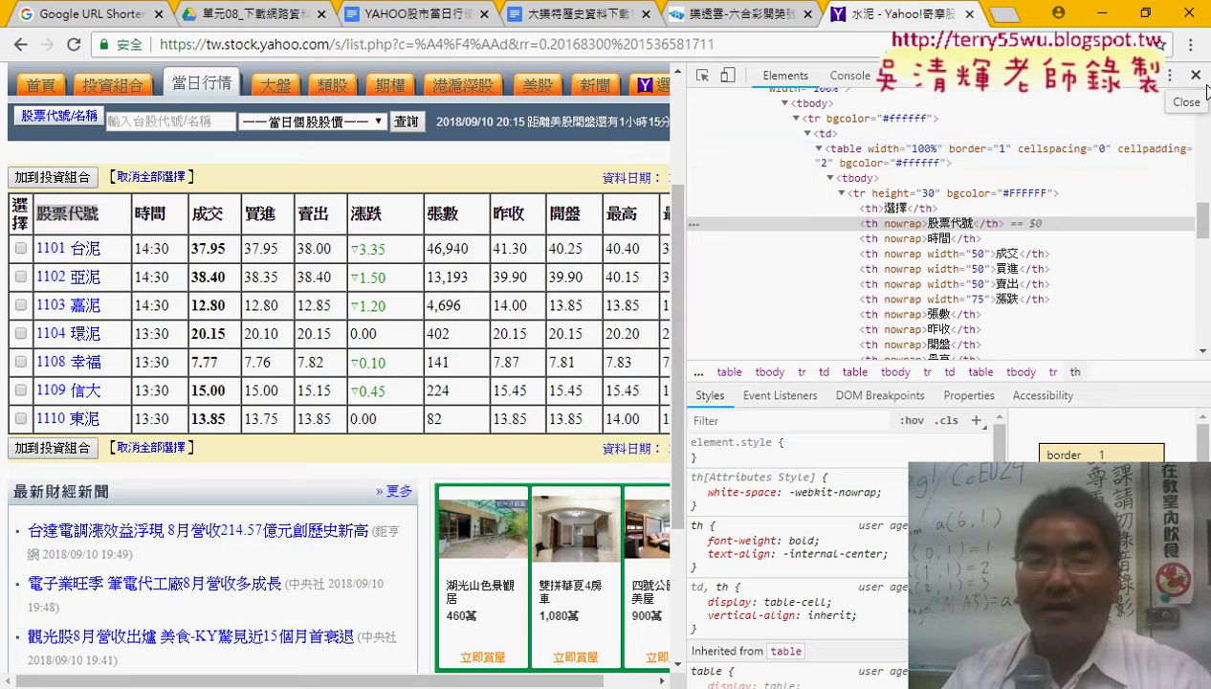
Close DevTools, open 當日行情, and copy the category names 水泥 through 受益證券.
{"action": "left_click", "coordinate": [1195, 75]}
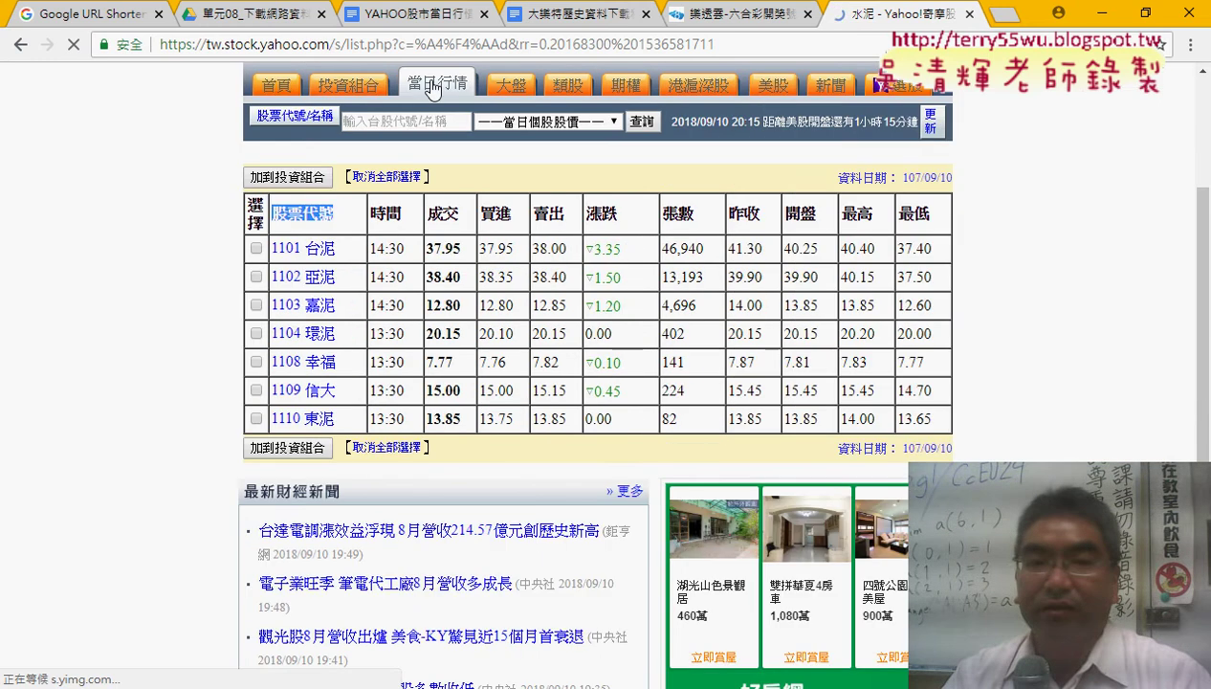
{"action": "left_click", "coordinate": [432, 88]}
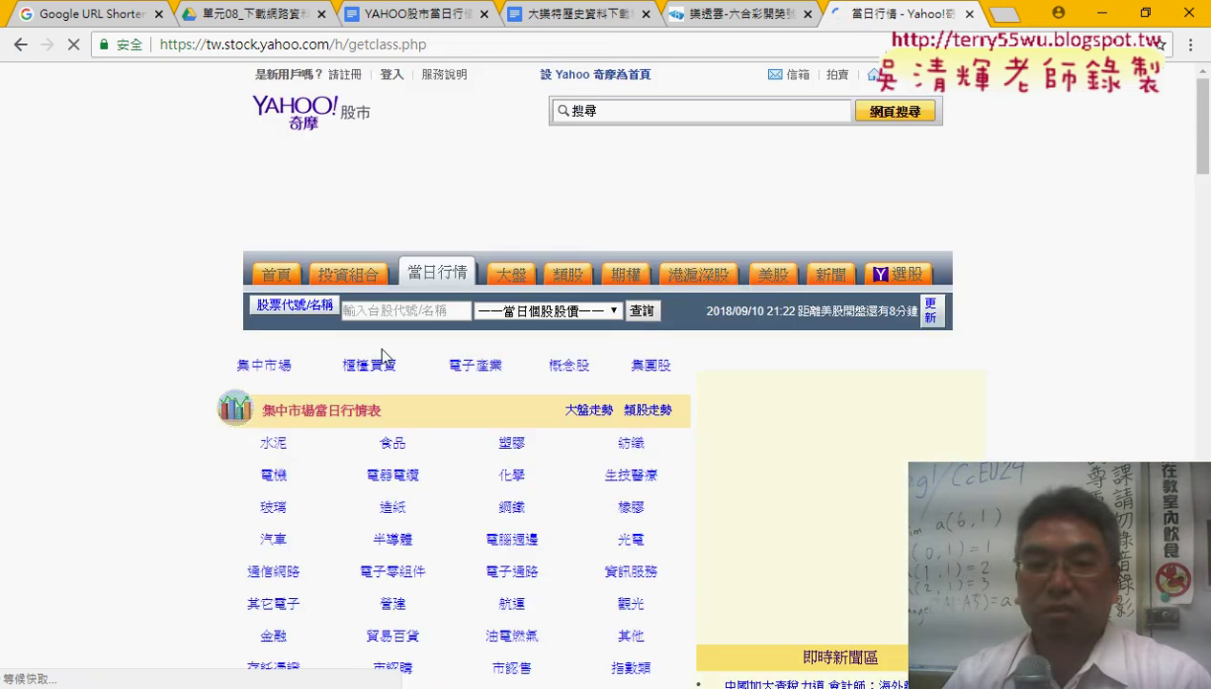
{"action": "mouse_move", "coordinate": [277, 438]}
{"action": "left_mouse_down"}
{"action": "mouse_move", "coordinate": [287, 660]}
{"action": "mouse_move", "coordinate": [646, 360]}
{"action": "mouse_move", "coordinate": [441, 158]}
{"action": "left_mouse_up"}
{"action": "scroll", "coordinate": [441, 158], "scroll_direction": "up", "scroll_amount": 4}
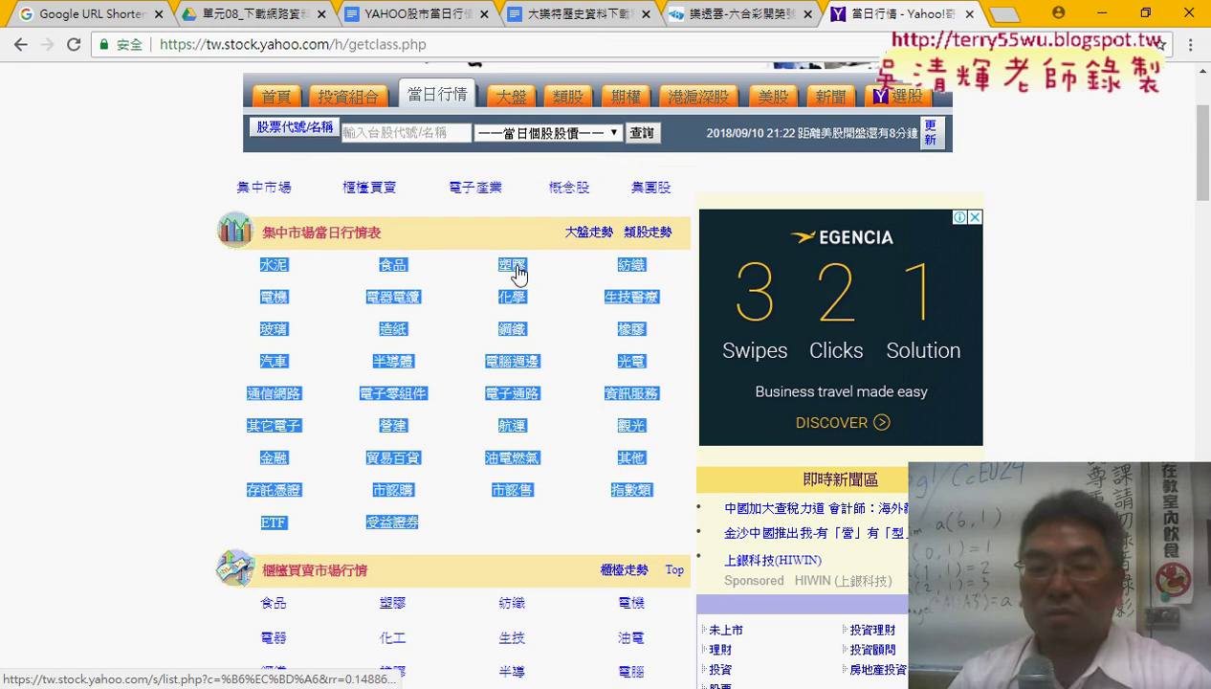
{"action": "right_click", "coordinate": [499, 266]}
{"action": "left_click", "coordinate": [568, 412]}
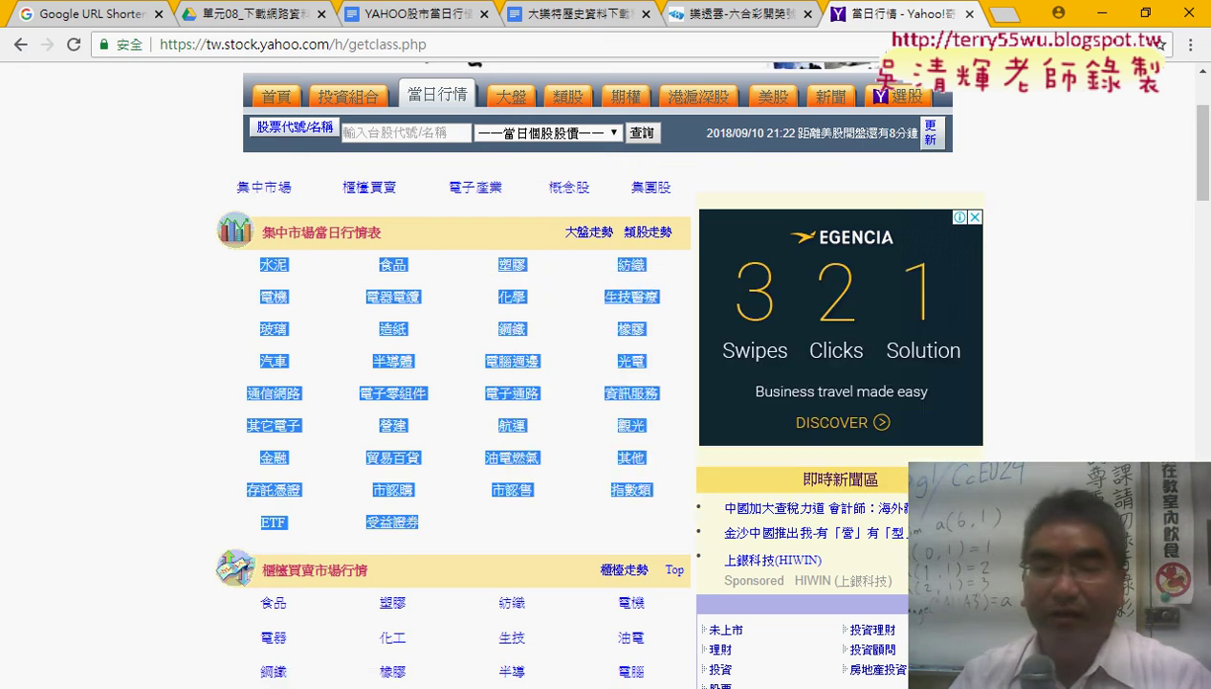
{"action": "left_click", "coordinate": [350, 625]}
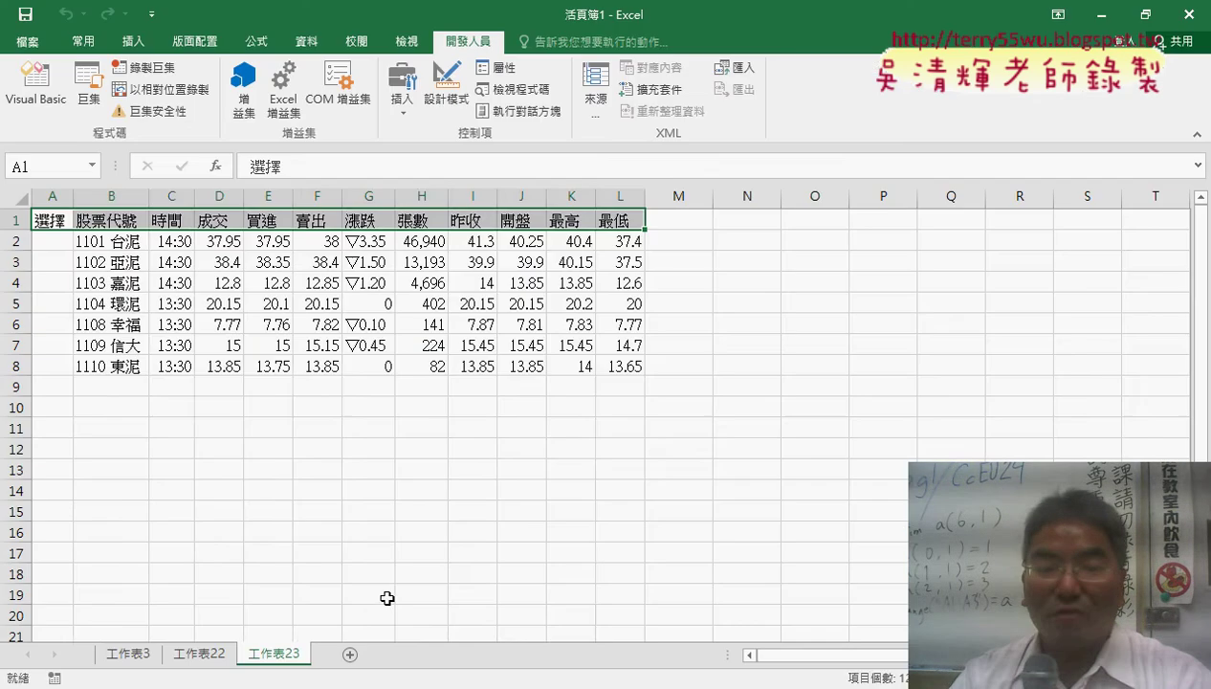
Add a new sheet and paste the copied category names as text only.
{"action": "left_click", "coordinate": [349, 654]}
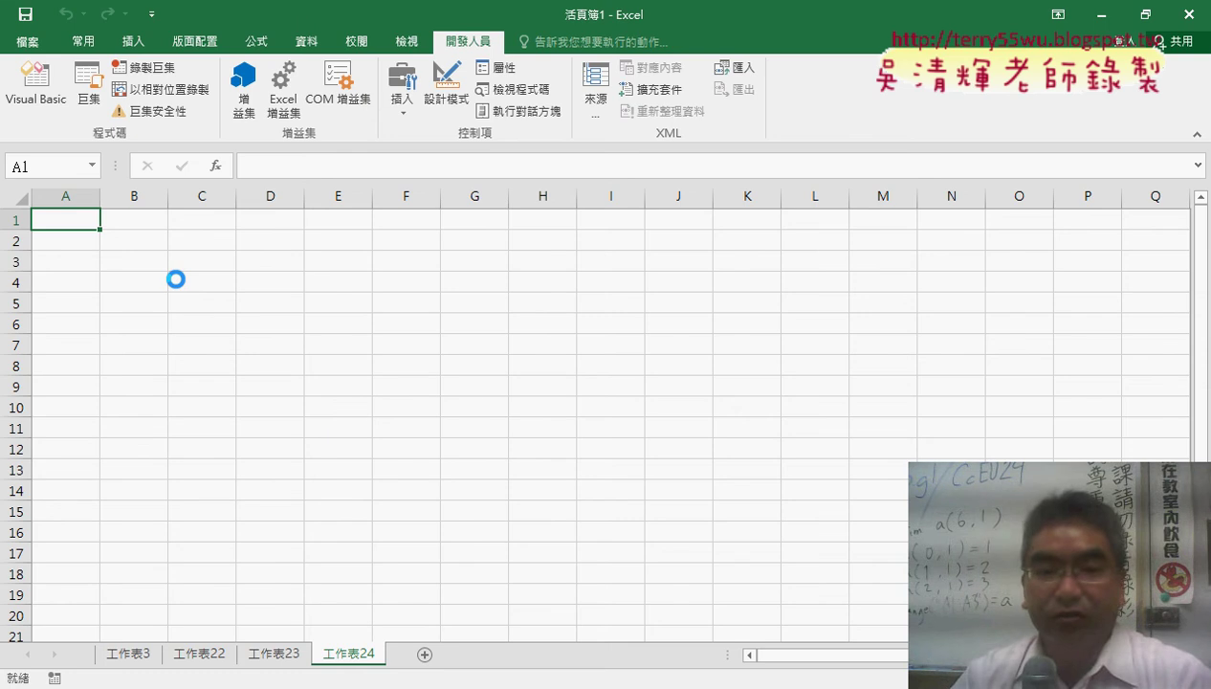
{"action": "type", "text": "水泥\t食品\t塑膠\t紡織 電機\t電器電纜\t化學\t生技醫療 玻璃\t造紙\t鋼鐵\t橡膠 汽車\t半導體\t電腦週邊\t光電 通信網路\t電子零組件\t電子通路\t資訊服務 其它電子\t營建\t航運\t觀光 金融\t貿易百貨\t油電燃氣\t其他 存託憑證\t市認購\t市認售\t指數類 ETF\t受益證券"}
{"action": "left_click", "coordinate": [340, 411]}
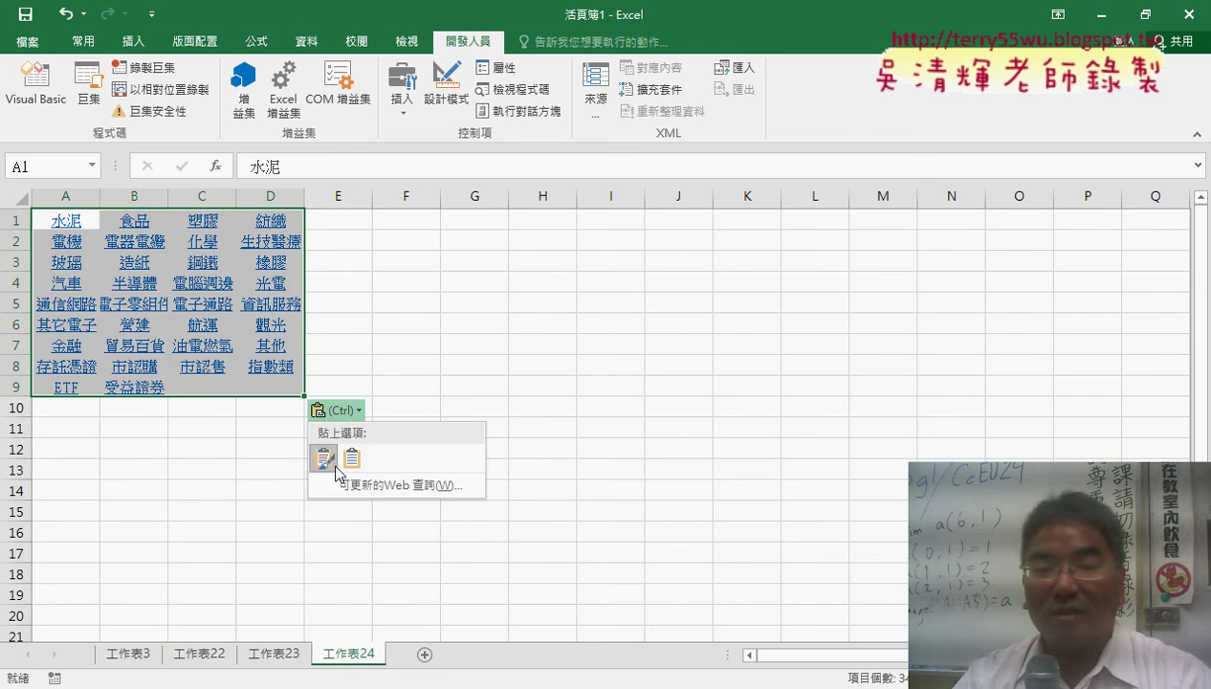
{"action": "left_click", "coordinate": [360, 468]}
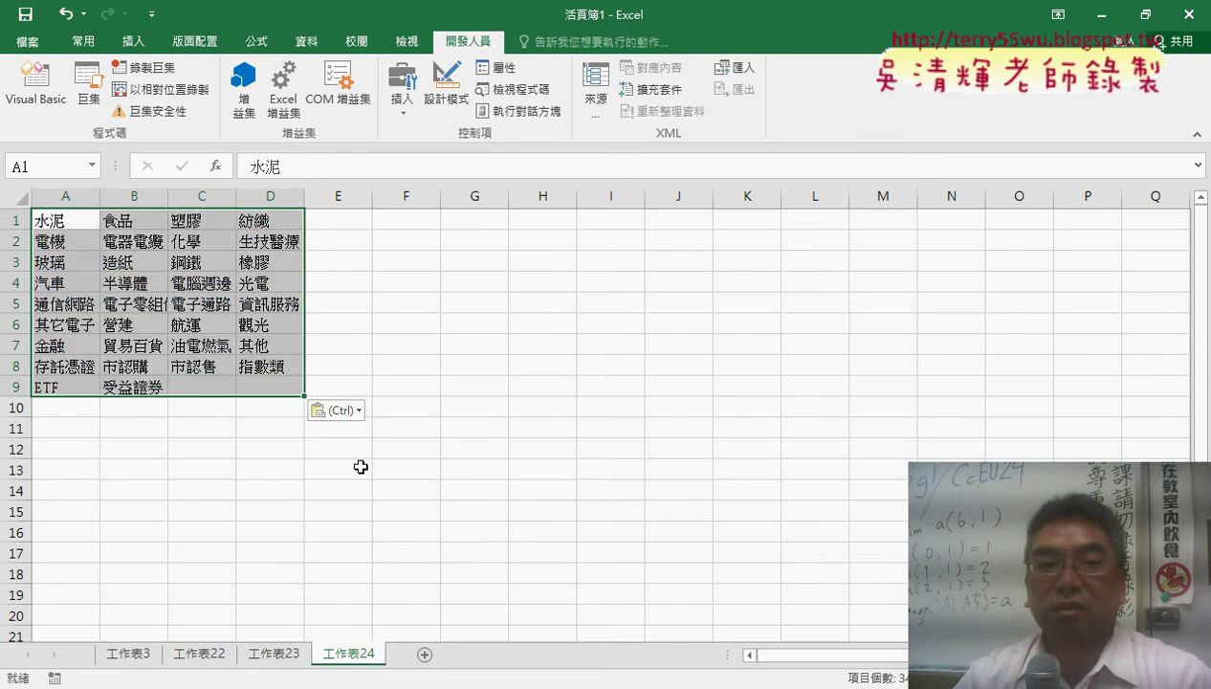
Check the pasted category names in A1:D9, then return to Chrome's Yahoo category page.
{"action": "left_click", "coordinate": [411, 465]}
{"action": "left_click_drag", "start_coordinate": [60, 222], "coordinate": [268, 392]}
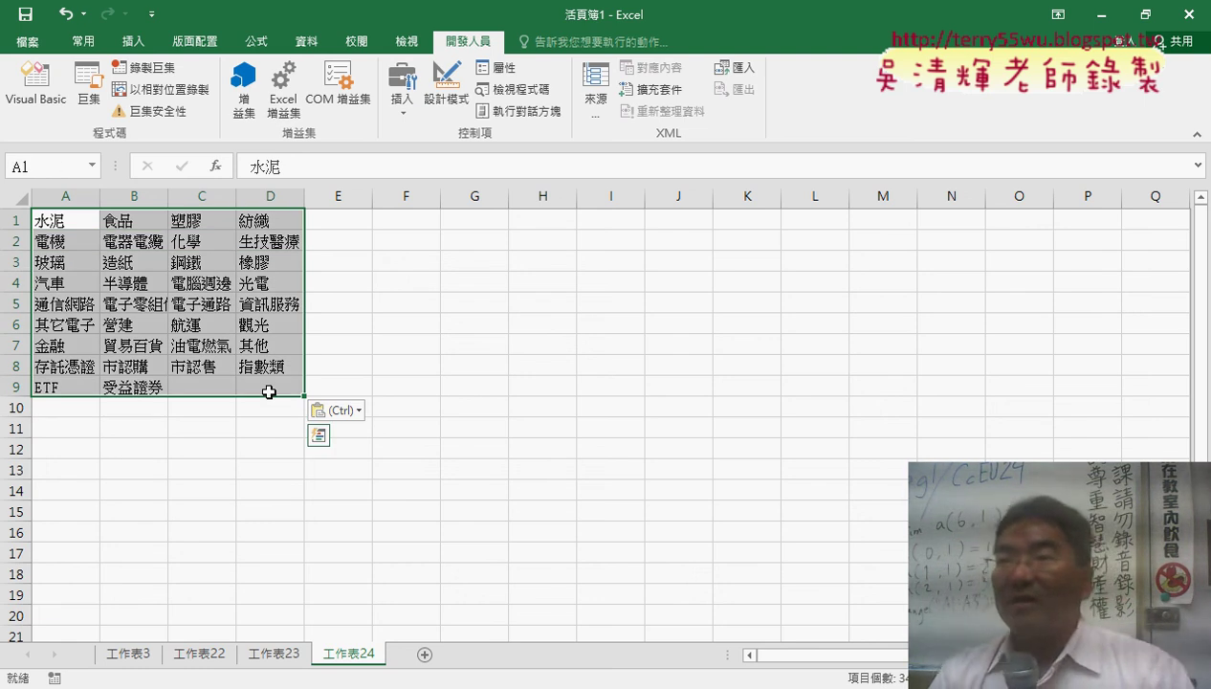
{"action": "left_click", "coordinate": [64, 222]}
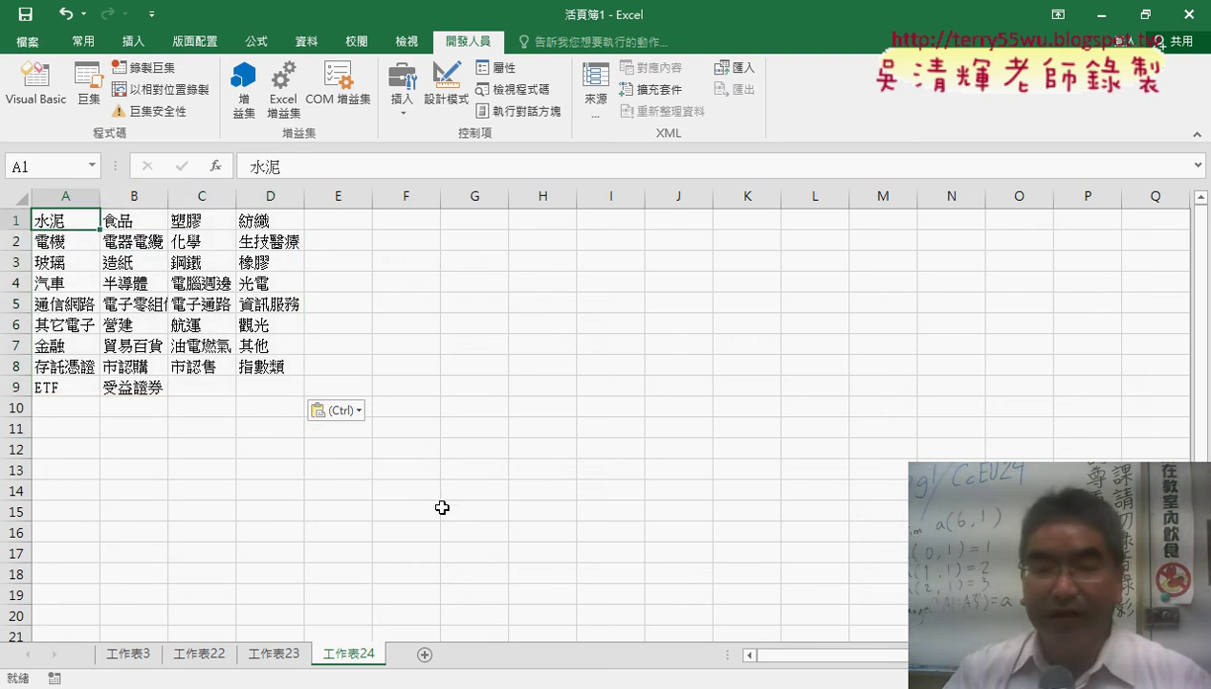
{"action": "key", "text": "alt+Tab"}
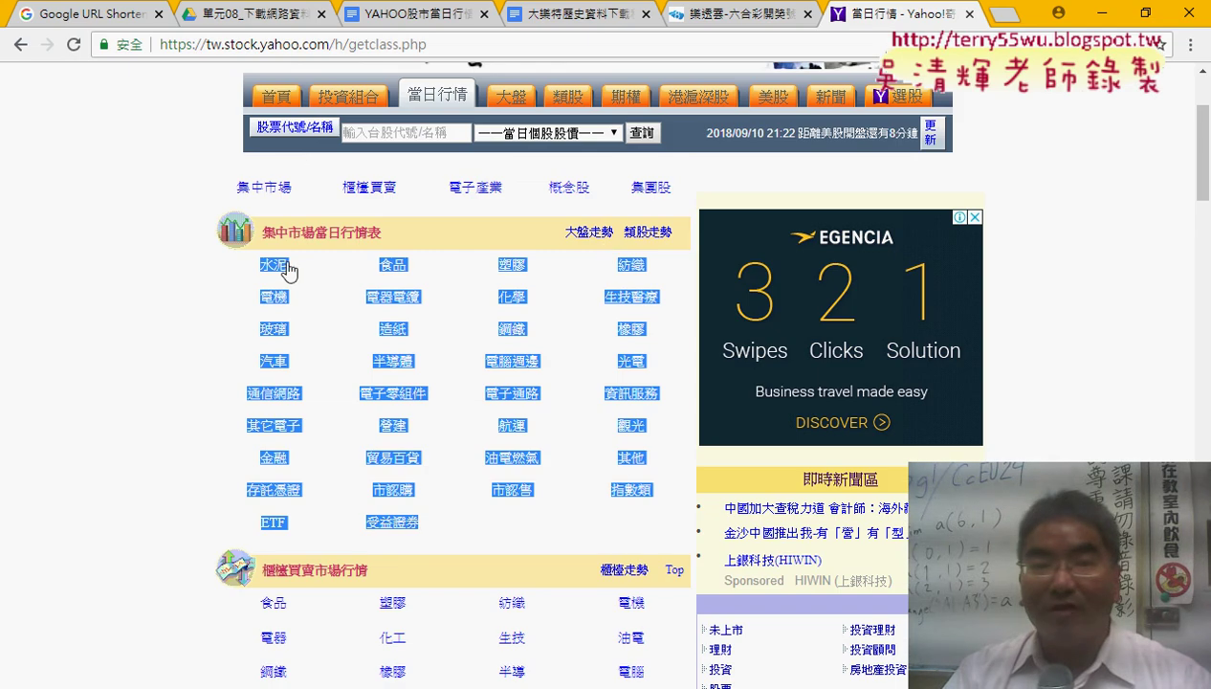
Open the 水泥 category table, examine its encoded c= address, and go back to the list.
{"action": "left_click", "coordinate": [286, 270]}
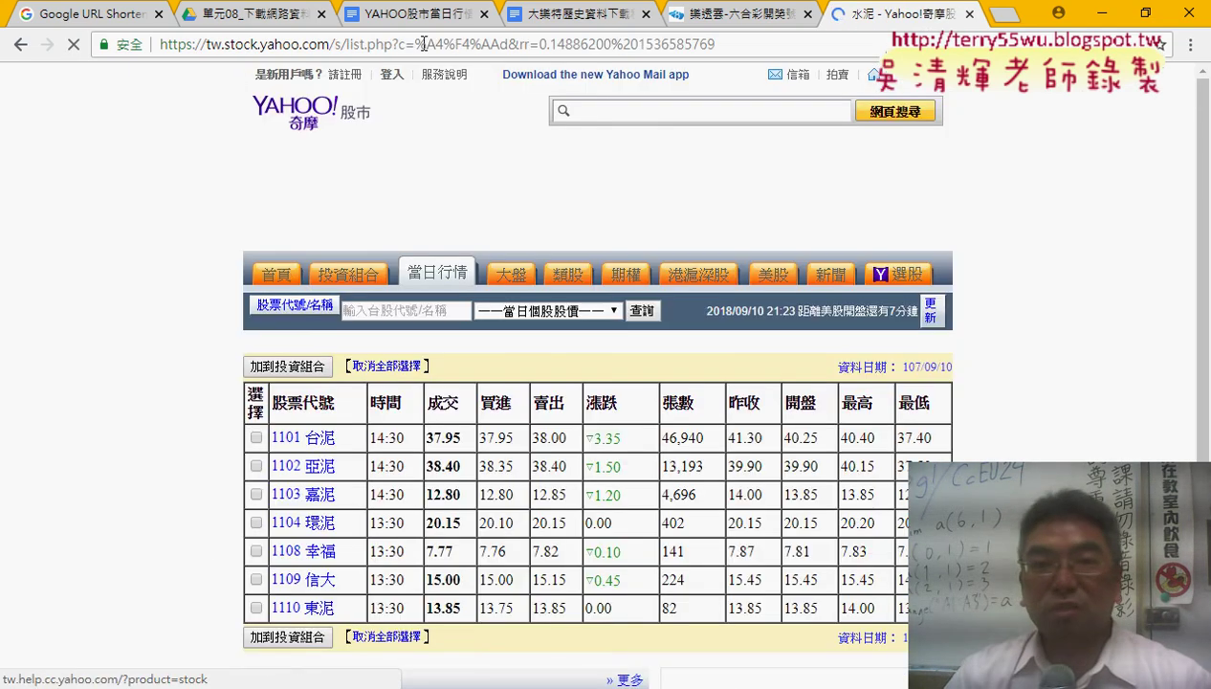
{"action": "left_click_drag", "start_coordinate": [417, 44], "coordinate": [735, 45]}
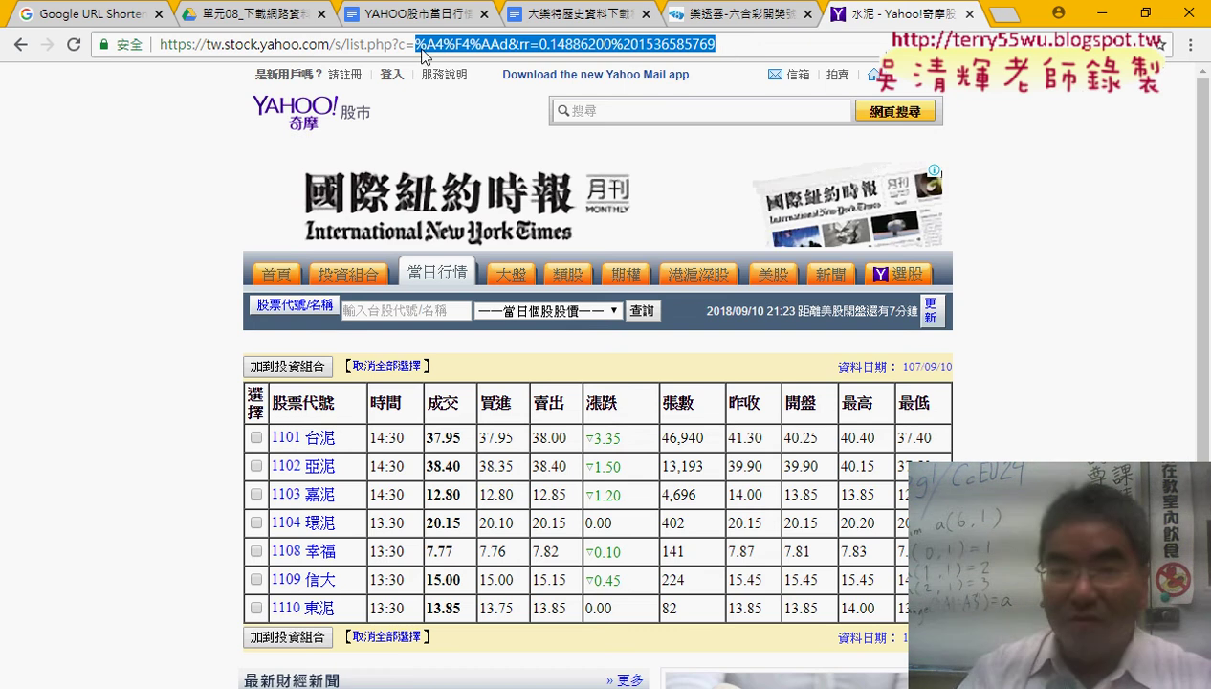
{"action": "key", "text": "BackSpace"}
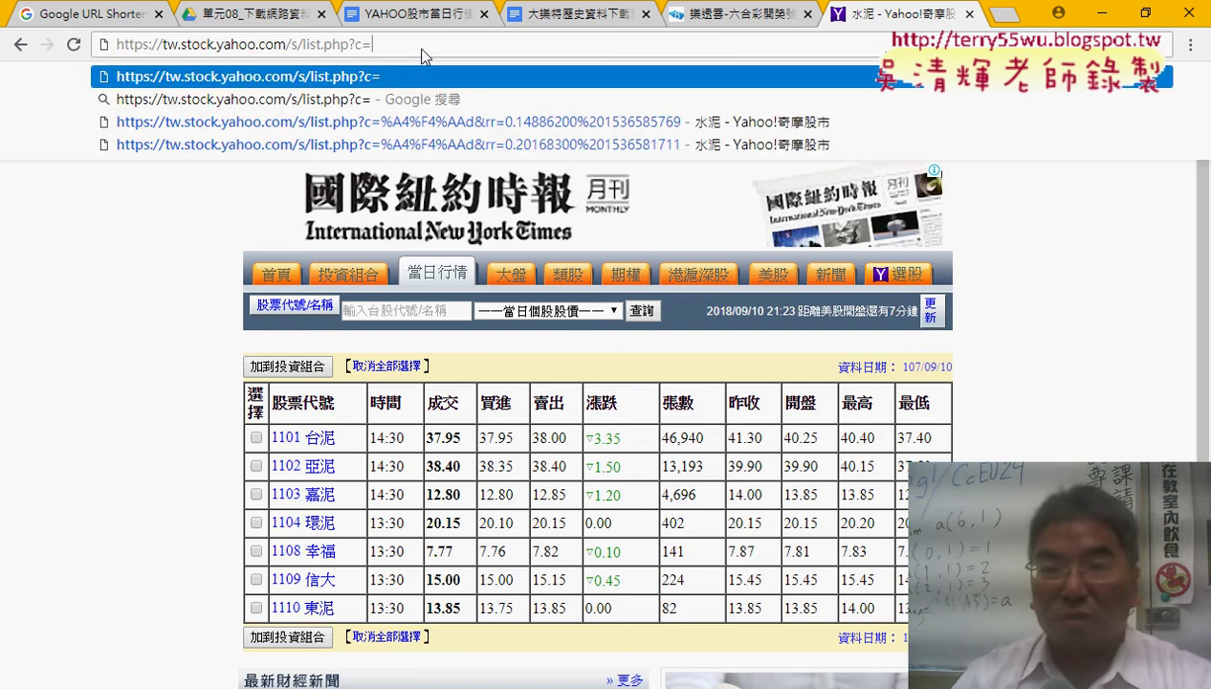
{"action": "left_click", "coordinate": [20, 44]}
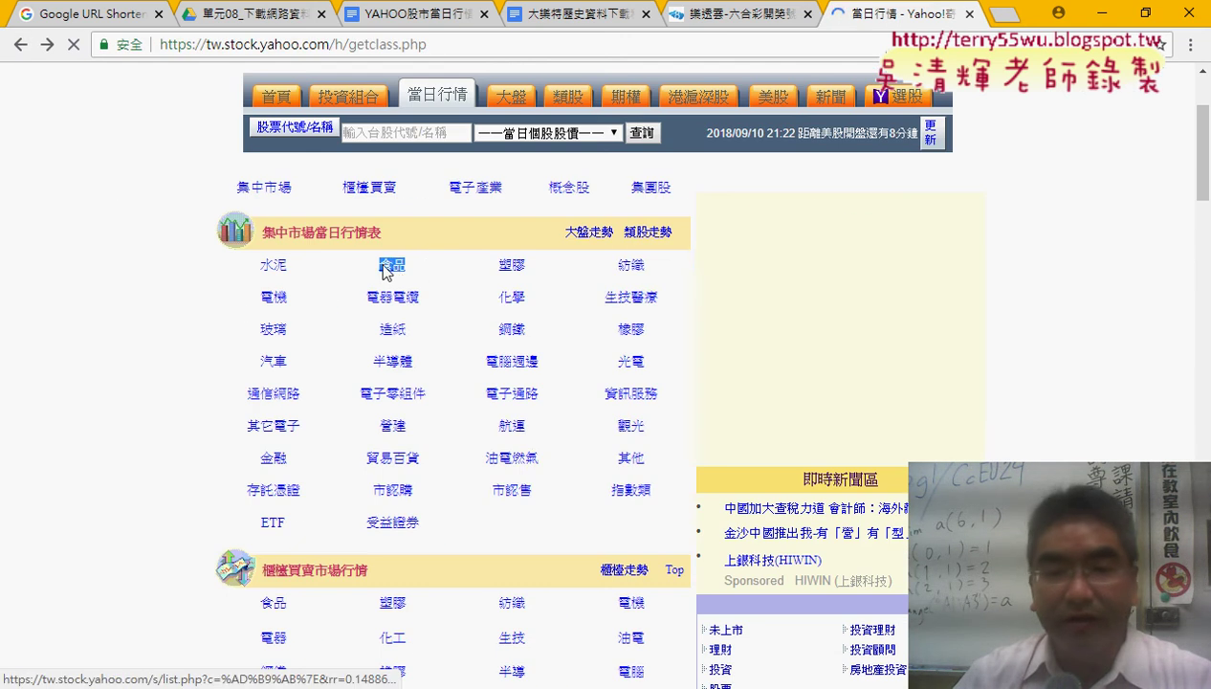
Copy the 食品 category name, reopen 水泥, and select the address text after c=.
{"action": "right_click", "coordinate": [387, 270]}
{"action": "left_click", "coordinate": [455, 406]}
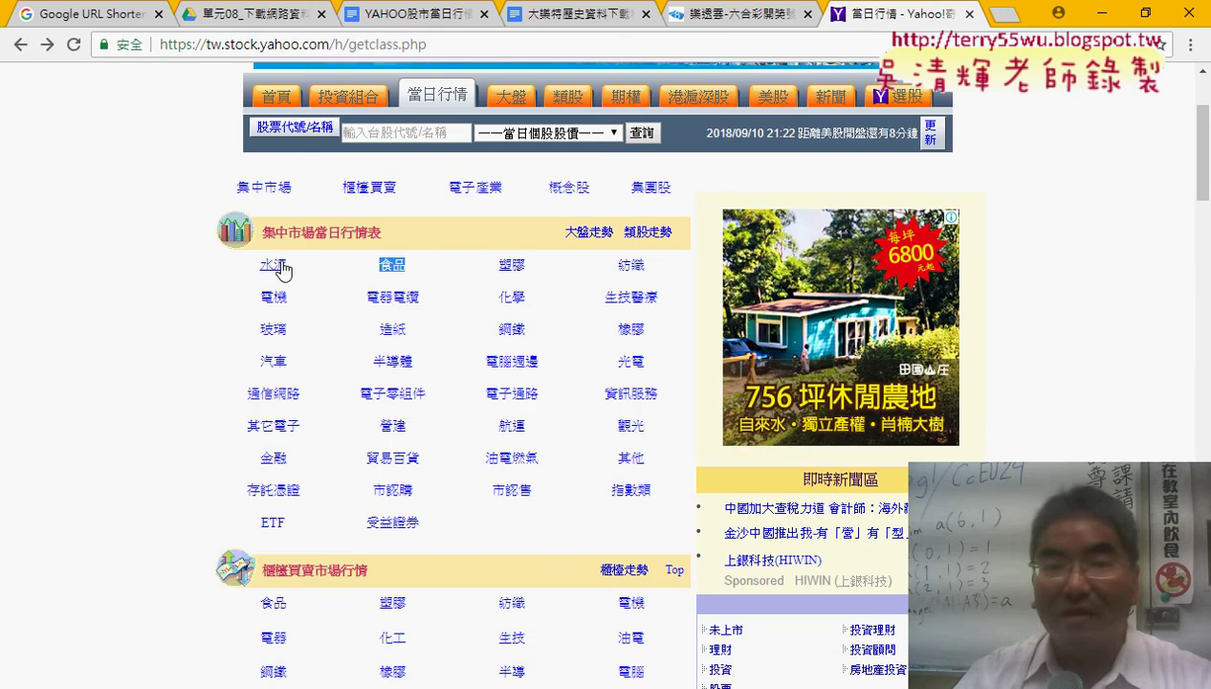
{"action": "left_click", "coordinate": [278, 266]}
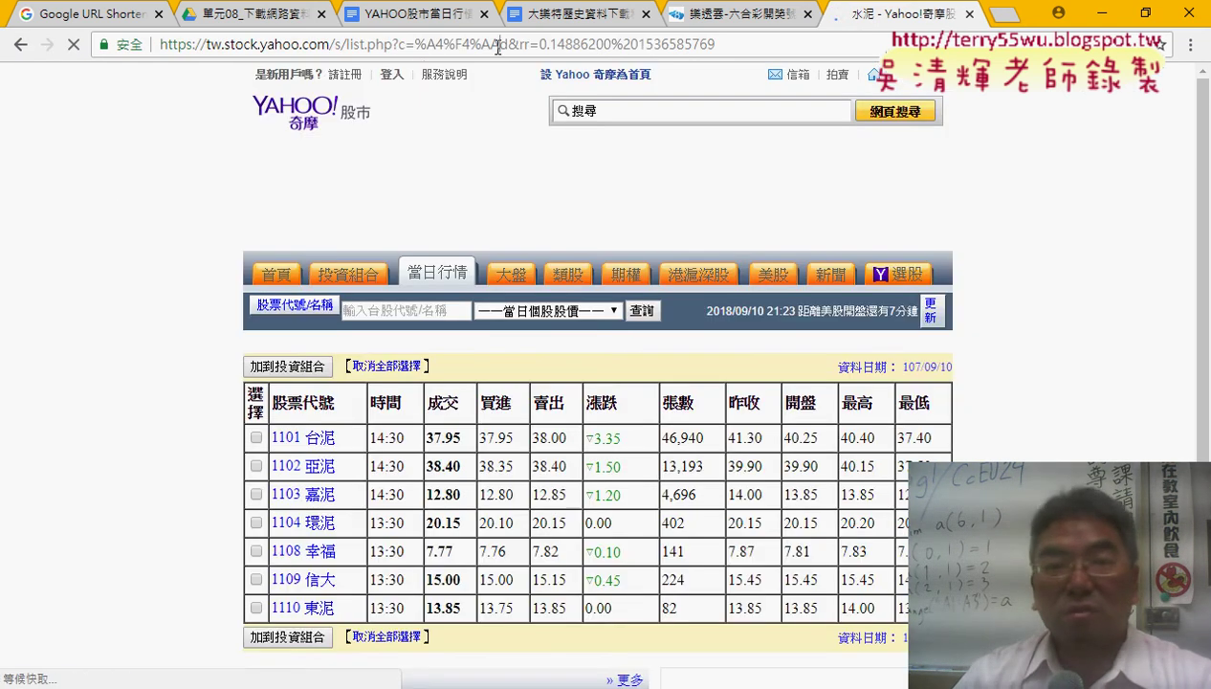
{"action": "left_click", "coordinate": [498, 46]}
{"action": "left_click", "coordinate": [413, 45]}
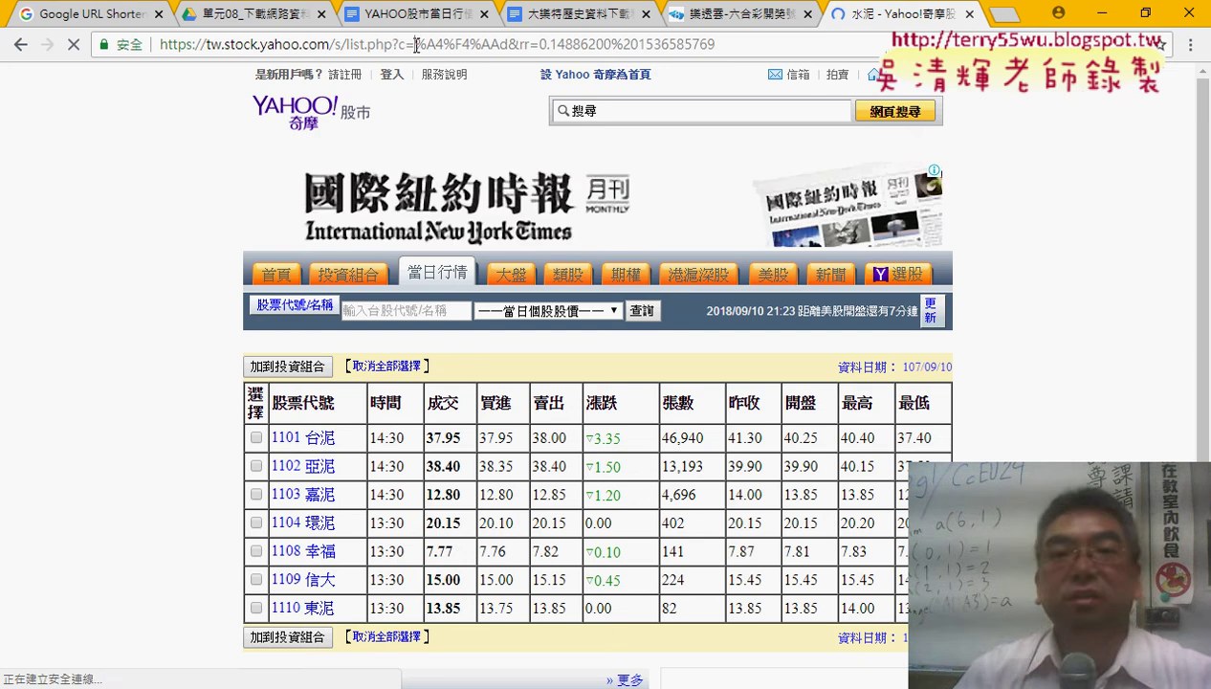
{"action": "left_click_drag", "start_coordinate": [415, 46], "coordinate": [716, 44]}
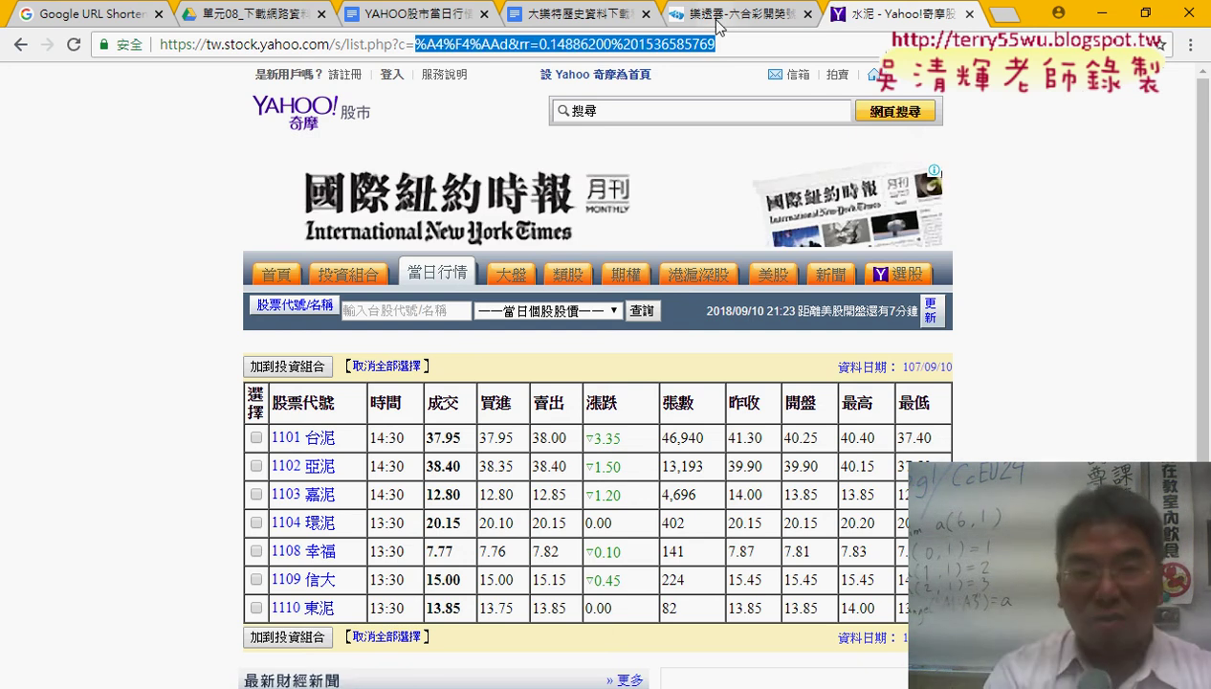
Type 食品 as the c= value in the address and load it.
{"action": "type", "text": "食品"}
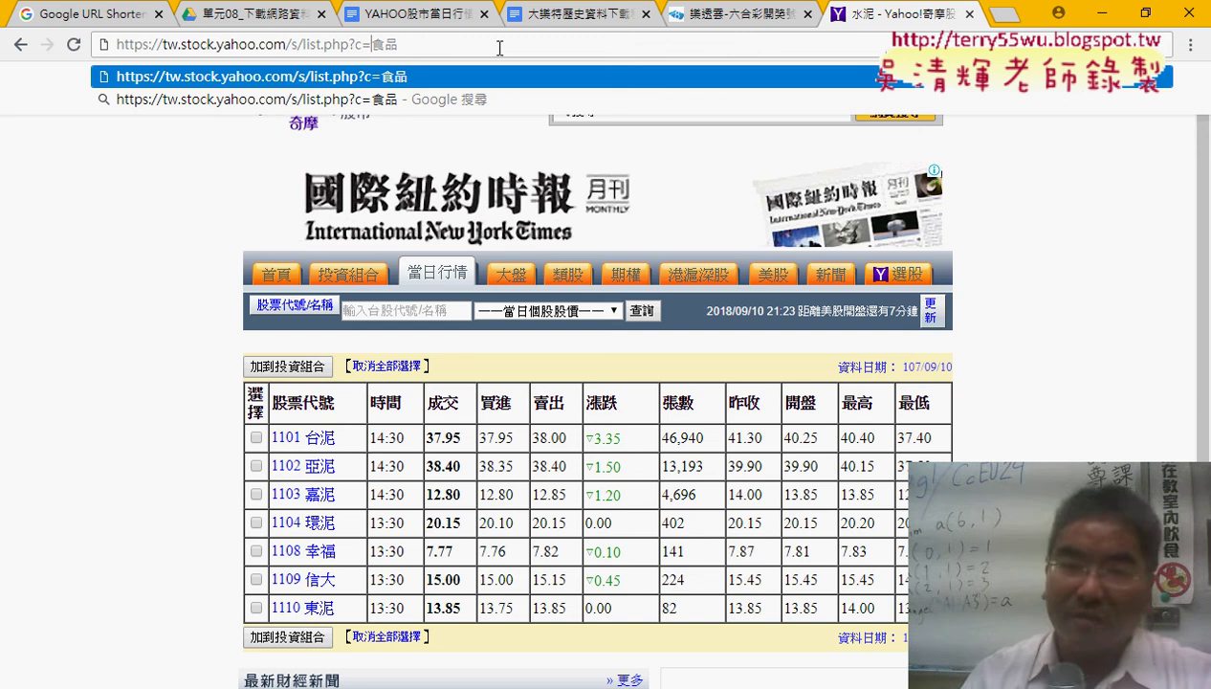
{"action": "type", "text": "\"食品"}
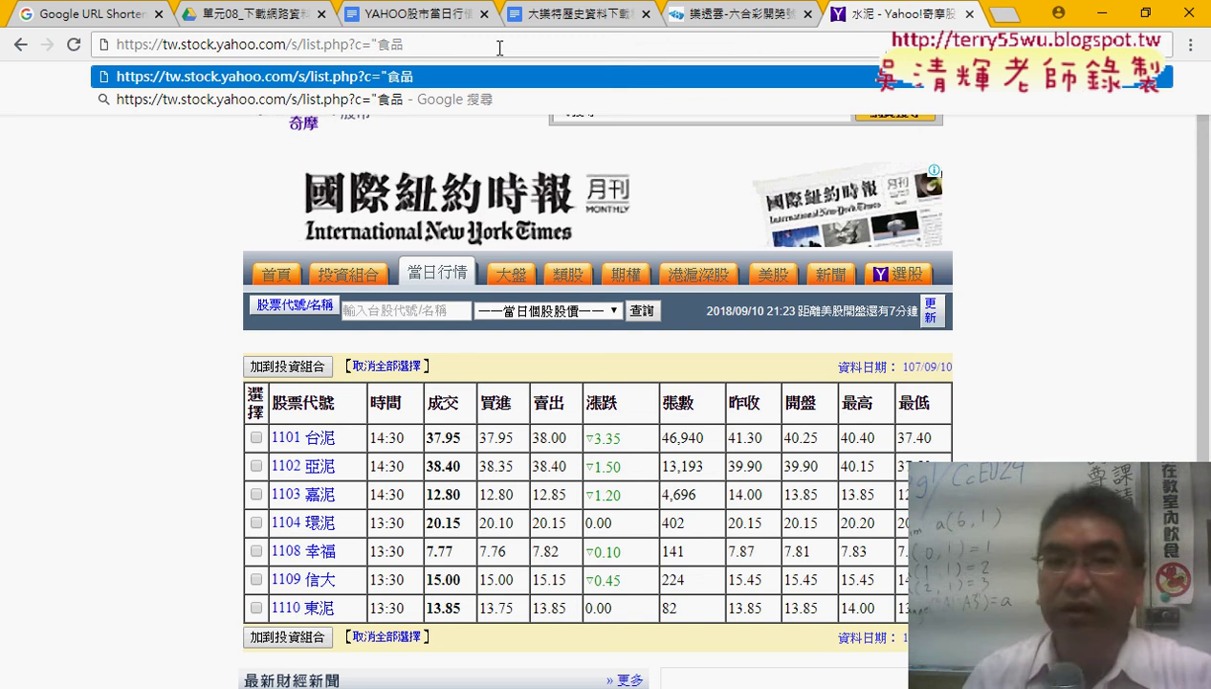
{"action": "type", "text": "\""}
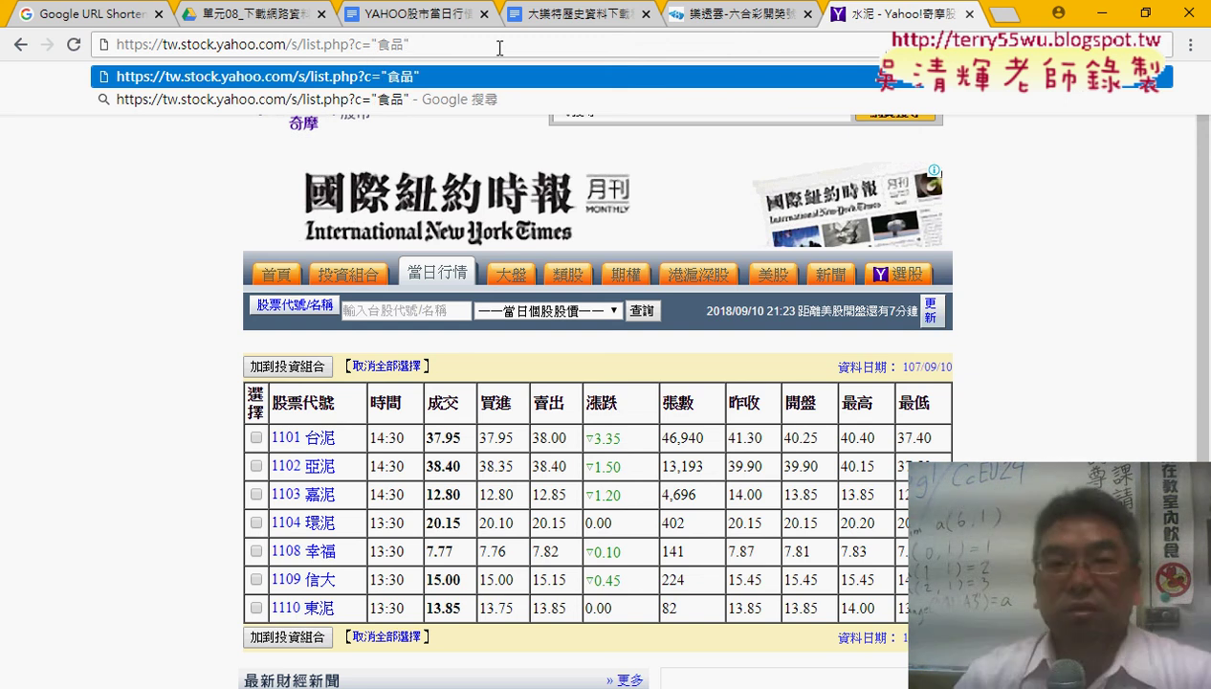
{"action": "double_click", "coordinate": [360, 45]}
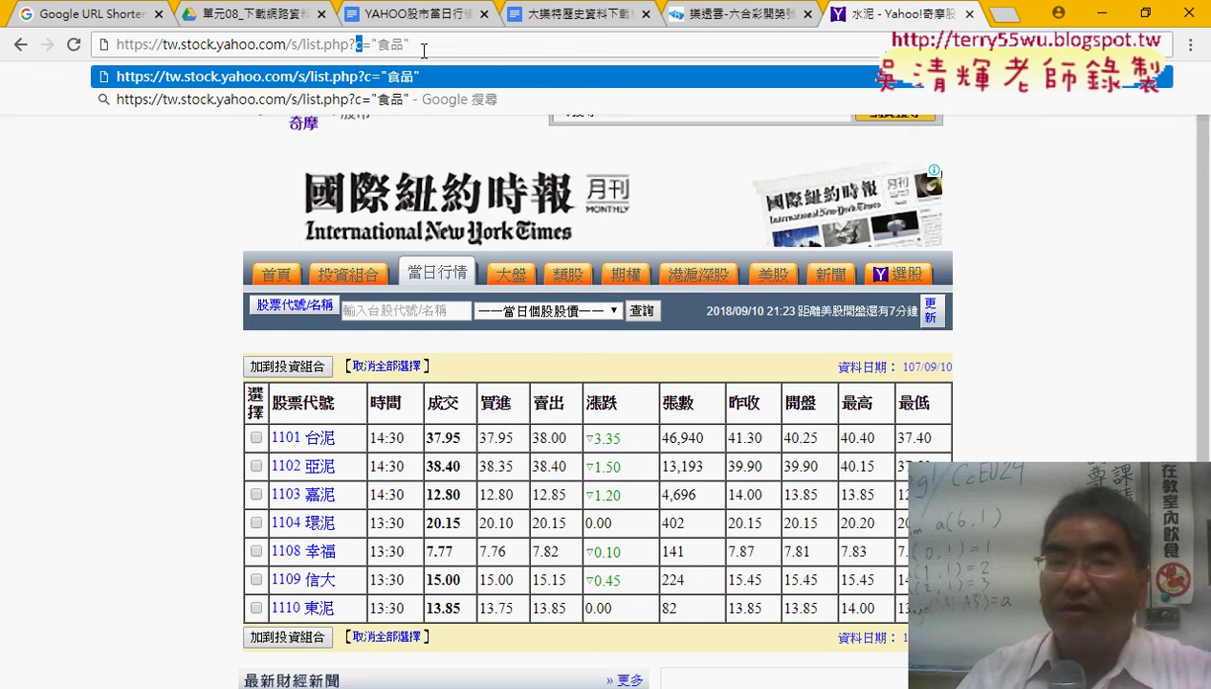
{"action": "left_click", "coordinate": [473, 45]}
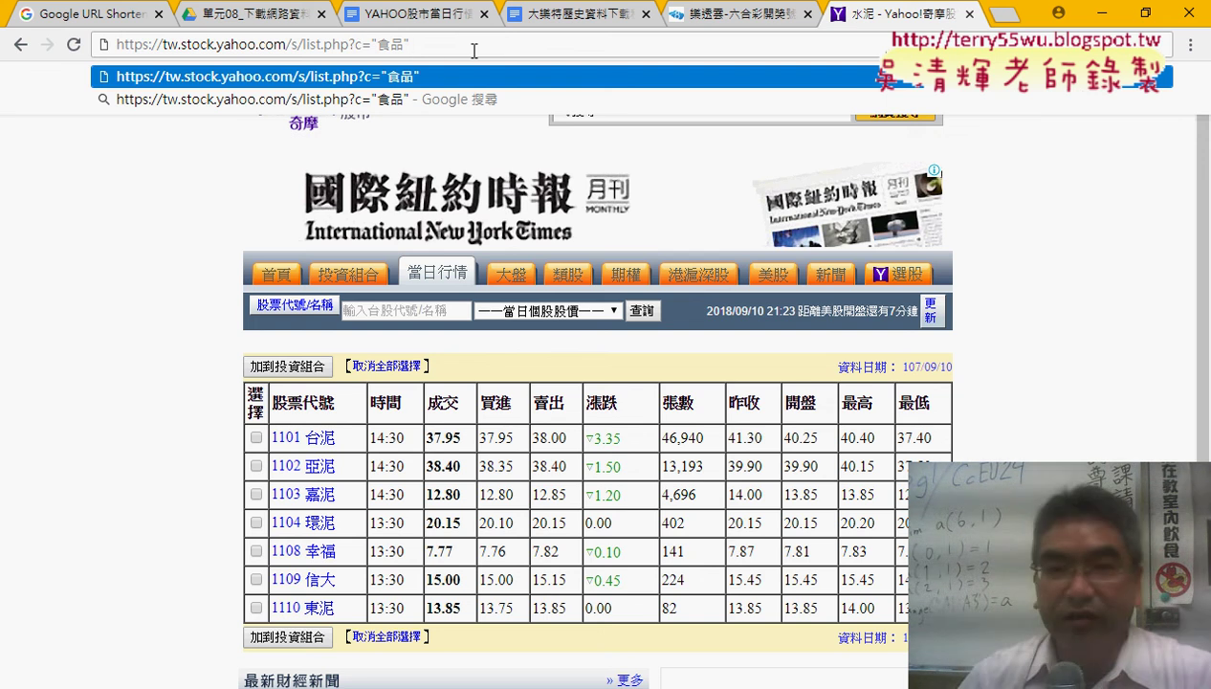
{"action": "key", "text": "Return"}
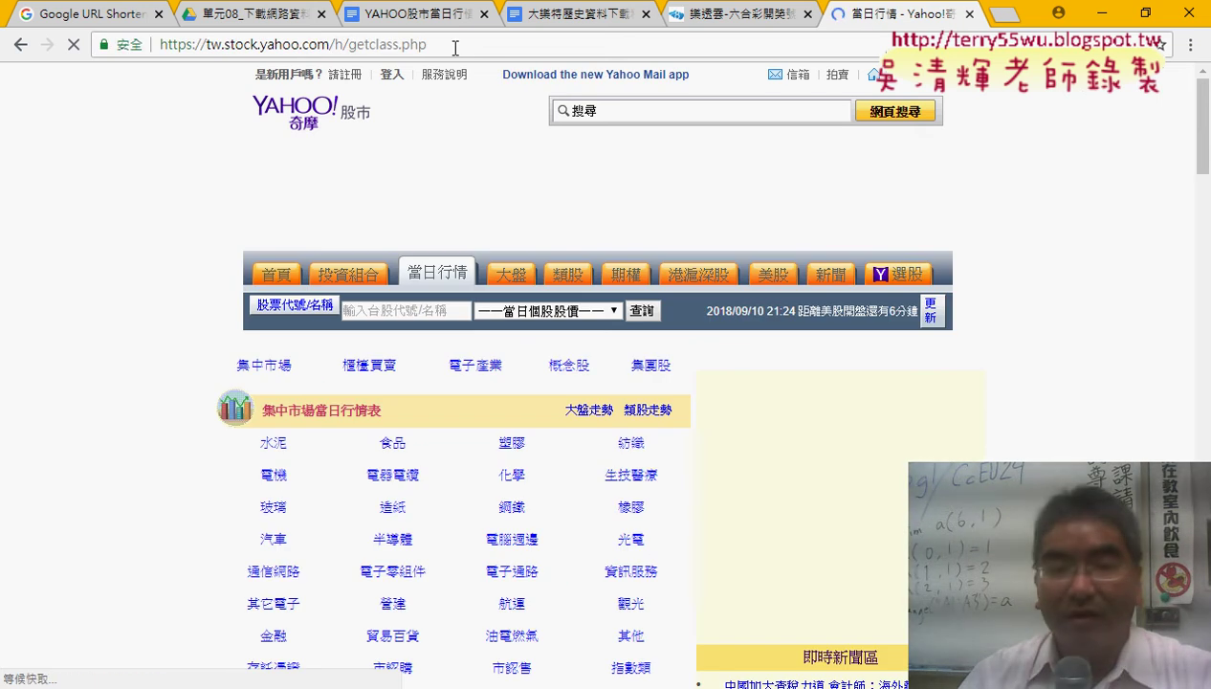
Reopen 水泥, paste 食品 after c= in the address and load it.
{"action": "left_click", "coordinate": [274, 443]}
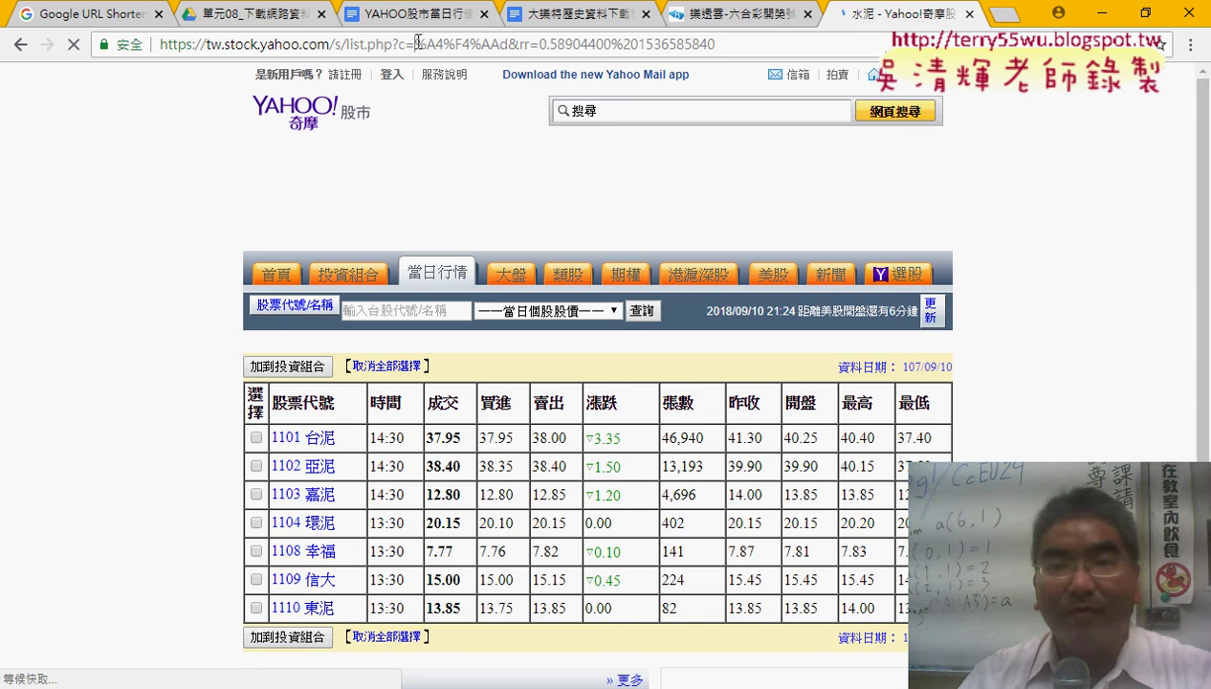
{"action": "left_click_drag", "start_coordinate": [417, 43], "coordinate": [716, 44]}
{"action": "right_click", "coordinate": [622, 44]}
{"action": "left_click", "coordinate": [639, 134]}
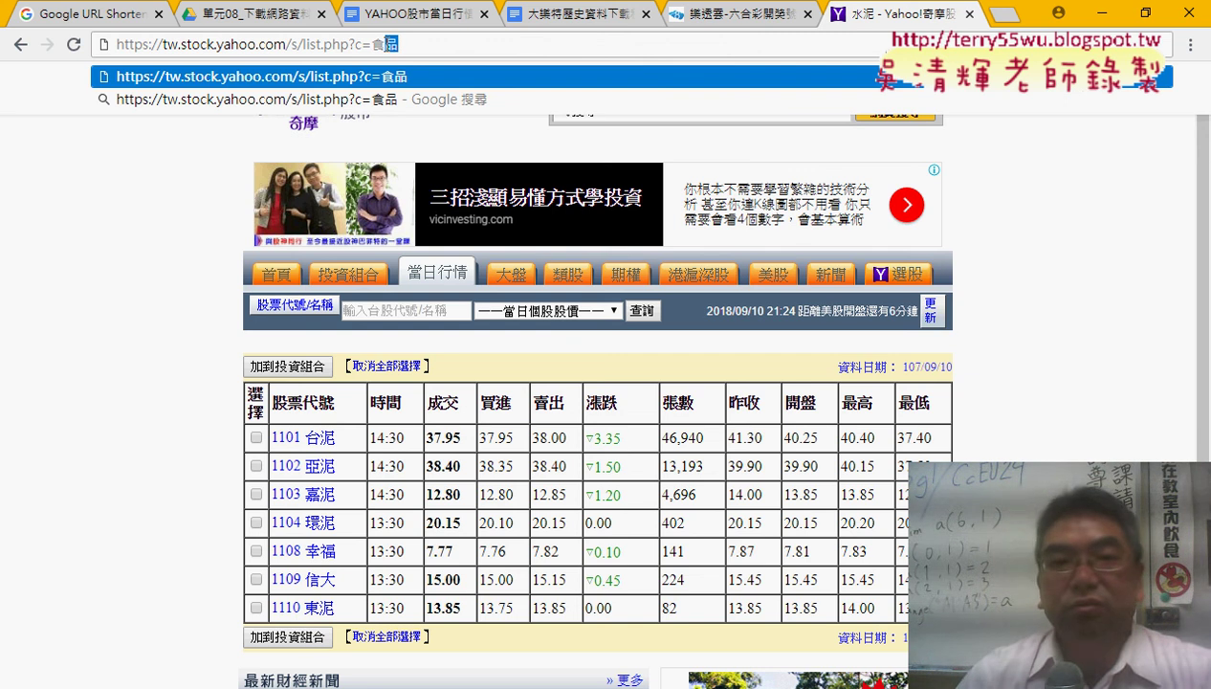
{"action": "left_click_drag", "start_coordinate": [395, 44], "coordinate": [372, 44]}
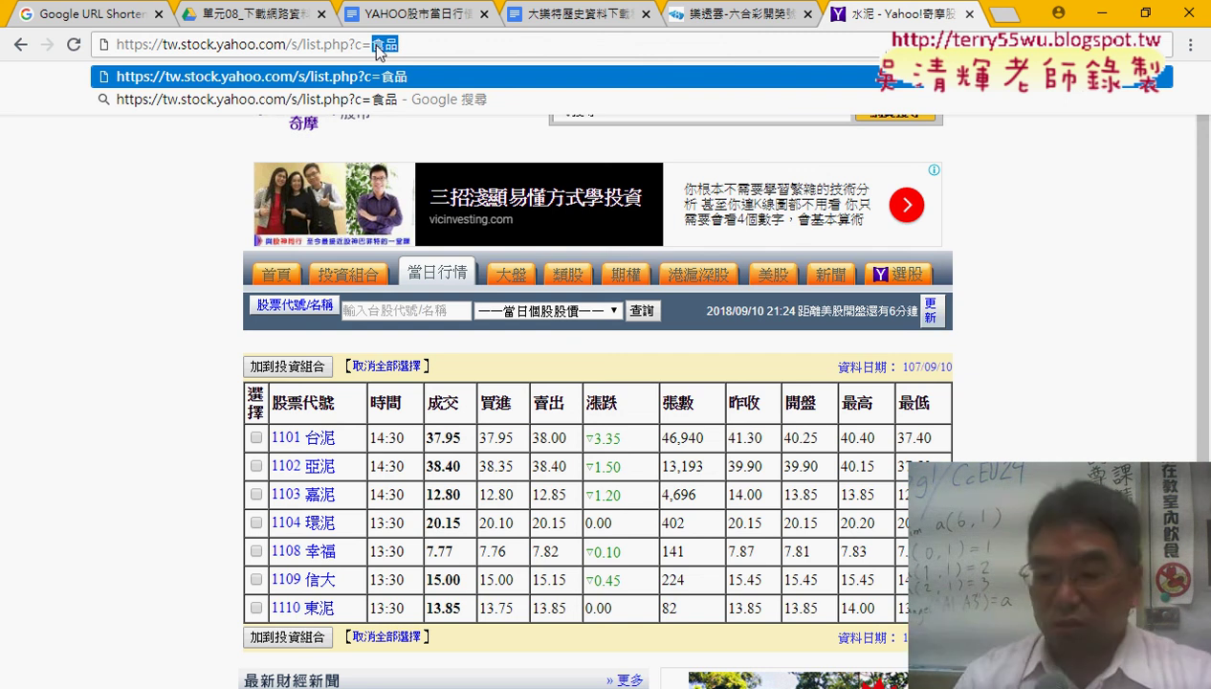
{"action": "key", "text": "Return"}
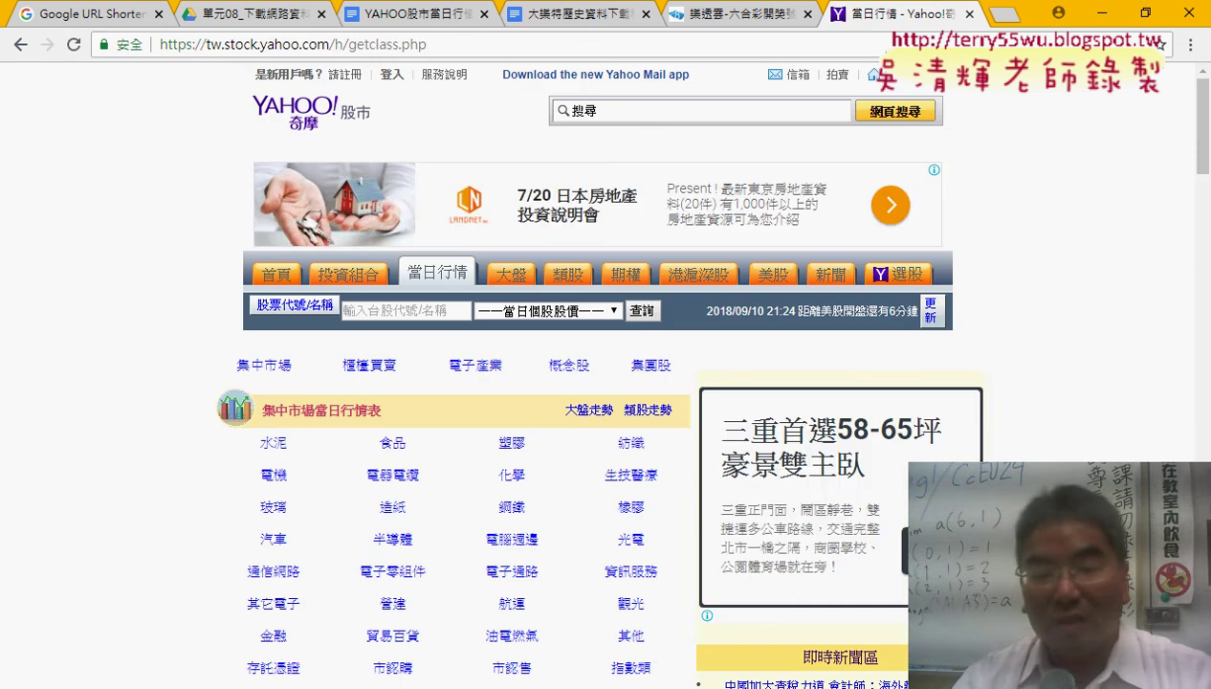
{"action": "left_click", "coordinate": [529, 593]}
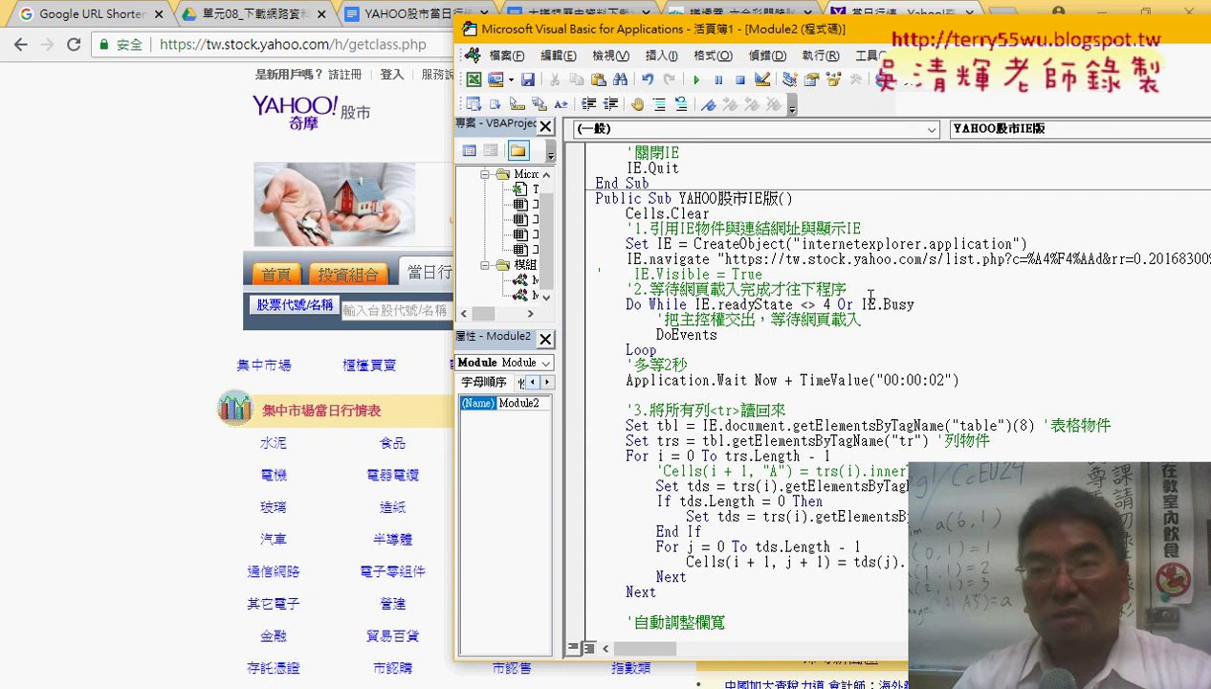
Replace the hard-coded category code in the IE.navigate URL with & "食品".
{"action": "left_click_drag", "start_coordinate": [910, 36], "coordinate": [478, 21]}
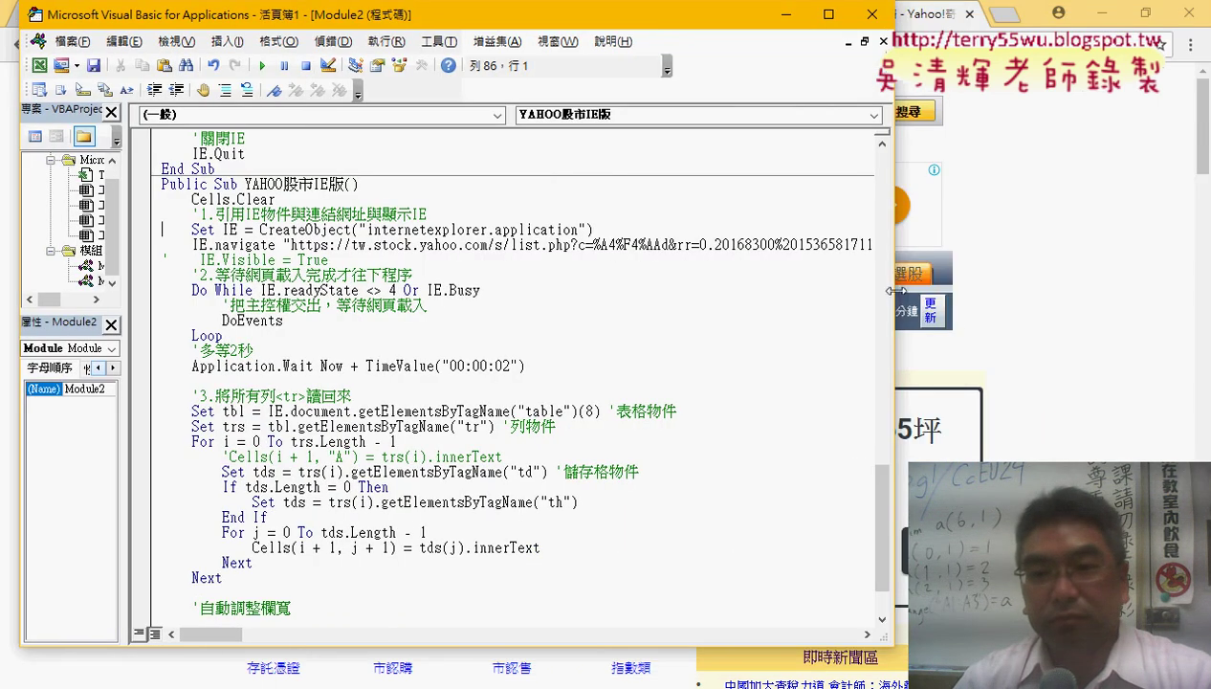
{"action": "left_click_drag", "start_coordinate": [893, 297], "coordinate": [1165, 287]}
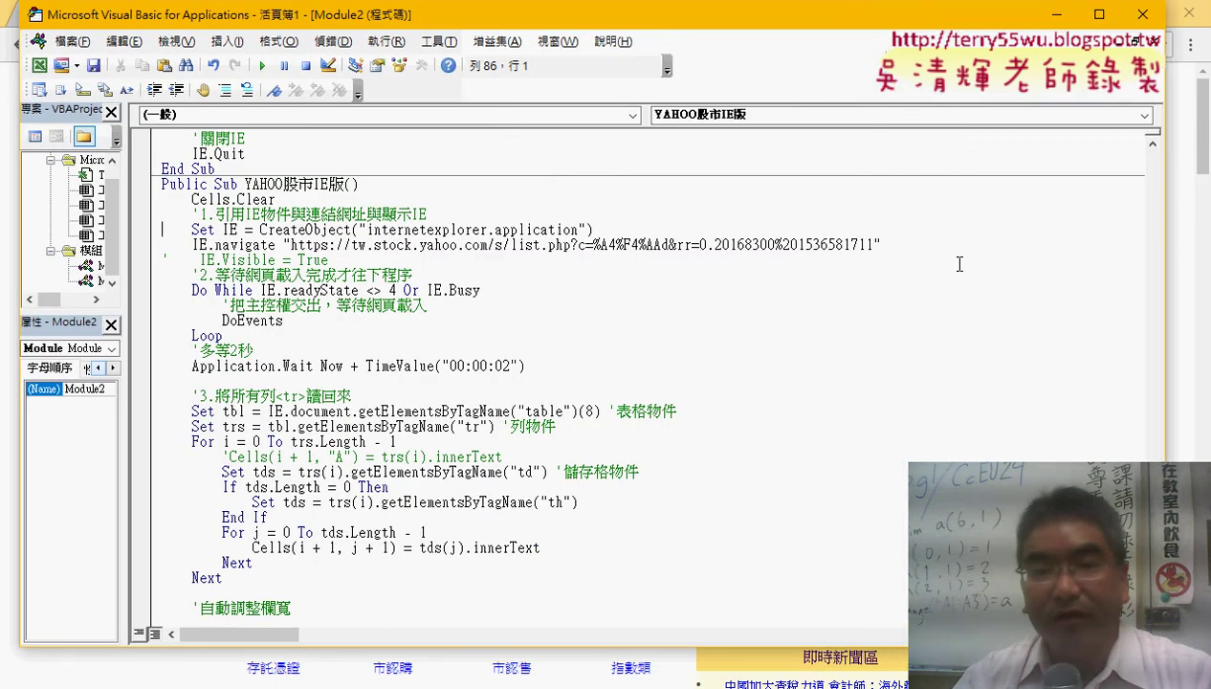
{"action": "left_click_drag", "start_coordinate": [877, 246], "coordinate": [565, 246]}
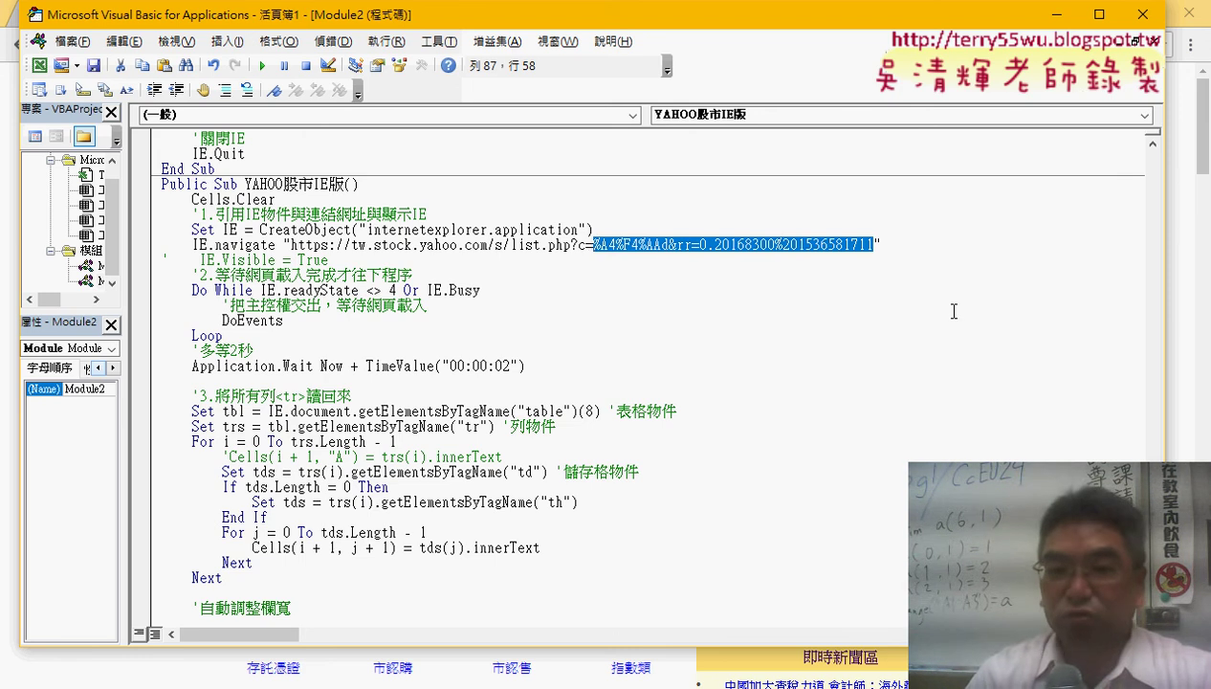
{"action": "key", "text": "Delete"}
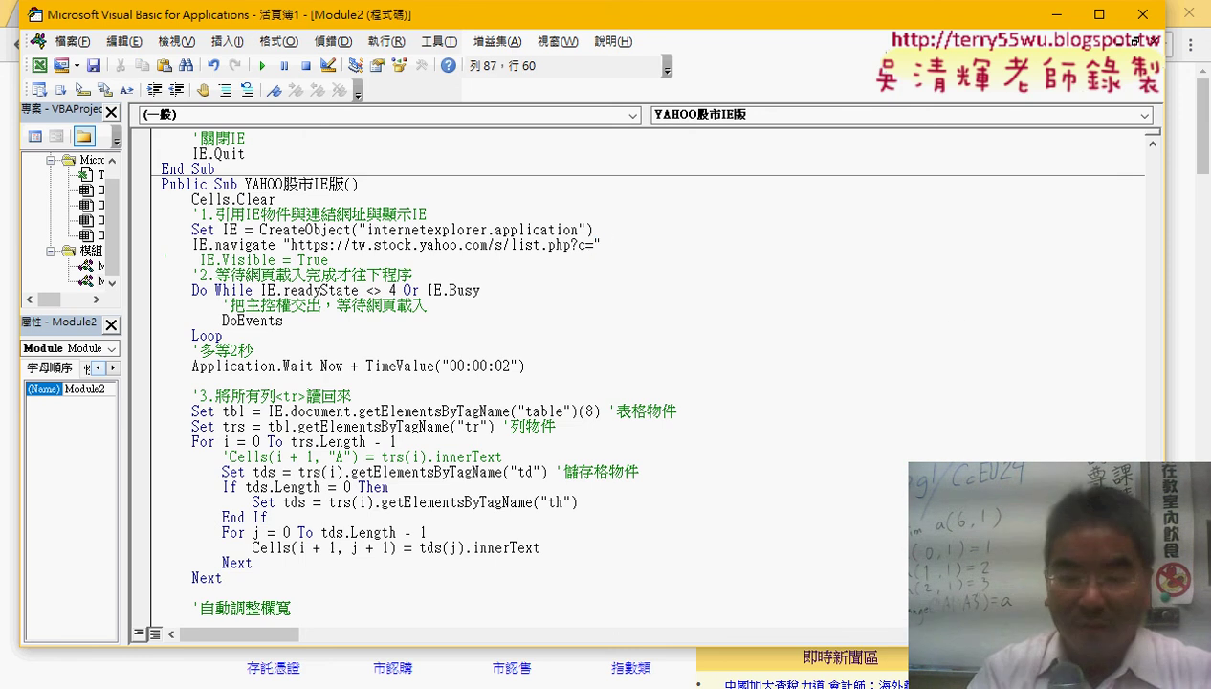
{"action": "type", "text": "& \""}
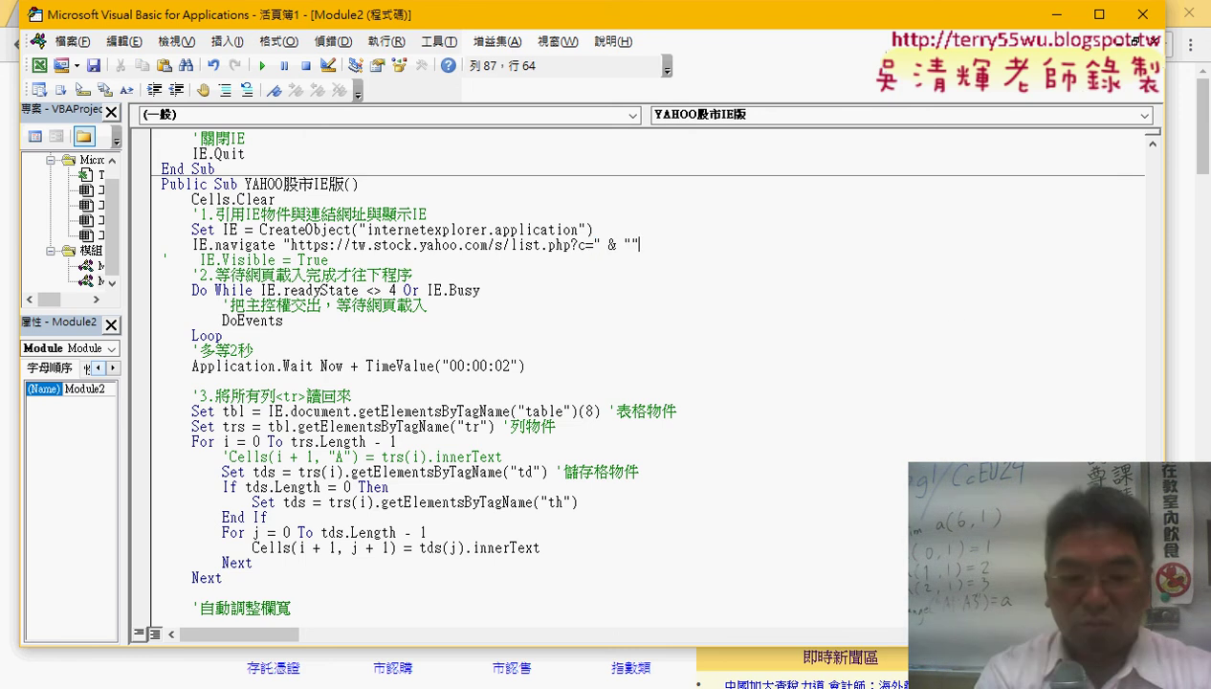
{"action": "type", "text": "食品"}
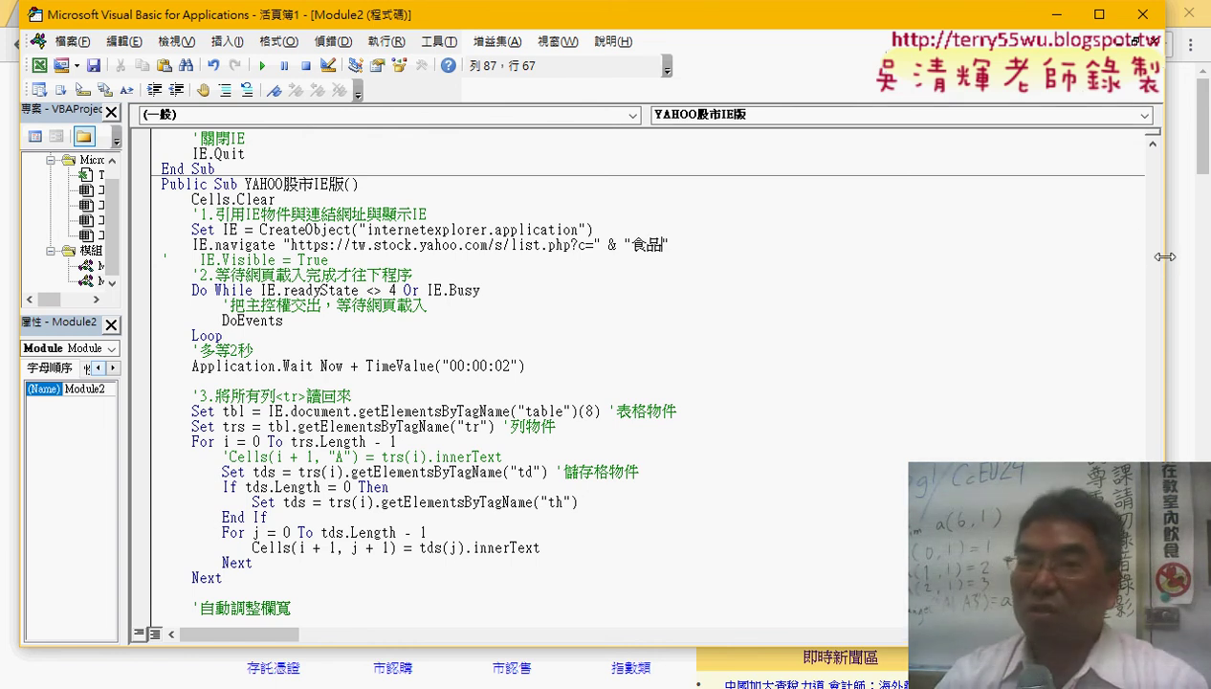
Resize the code window, check the quoted 食品, and minimize Chrome to show the workbook.
{"action": "left_click_drag", "start_coordinate": [1164, 248], "coordinate": [860, 243]}
{"action": "left_click_drag", "start_coordinate": [595, 24], "coordinate": [905, 55]}
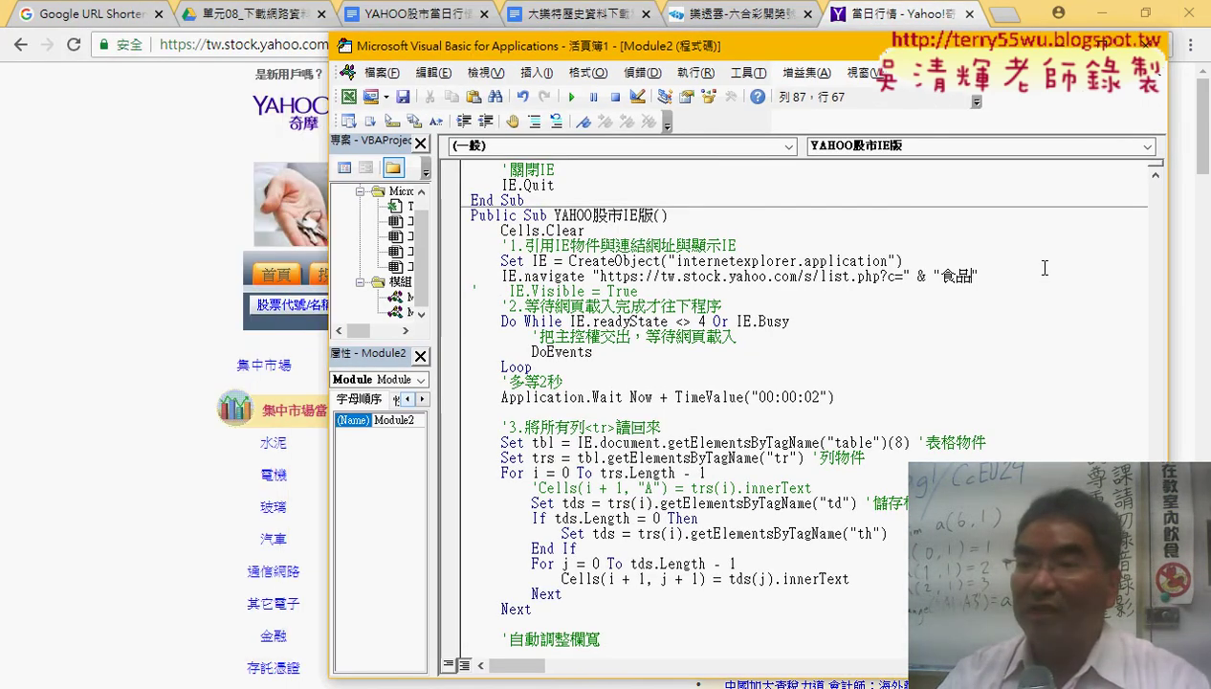
{"action": "left_click", "coordinate": [988, 284]}
{"action": "left_click_drag", "start_coordinate": [980, 276], "coordinate": [935, 277]}
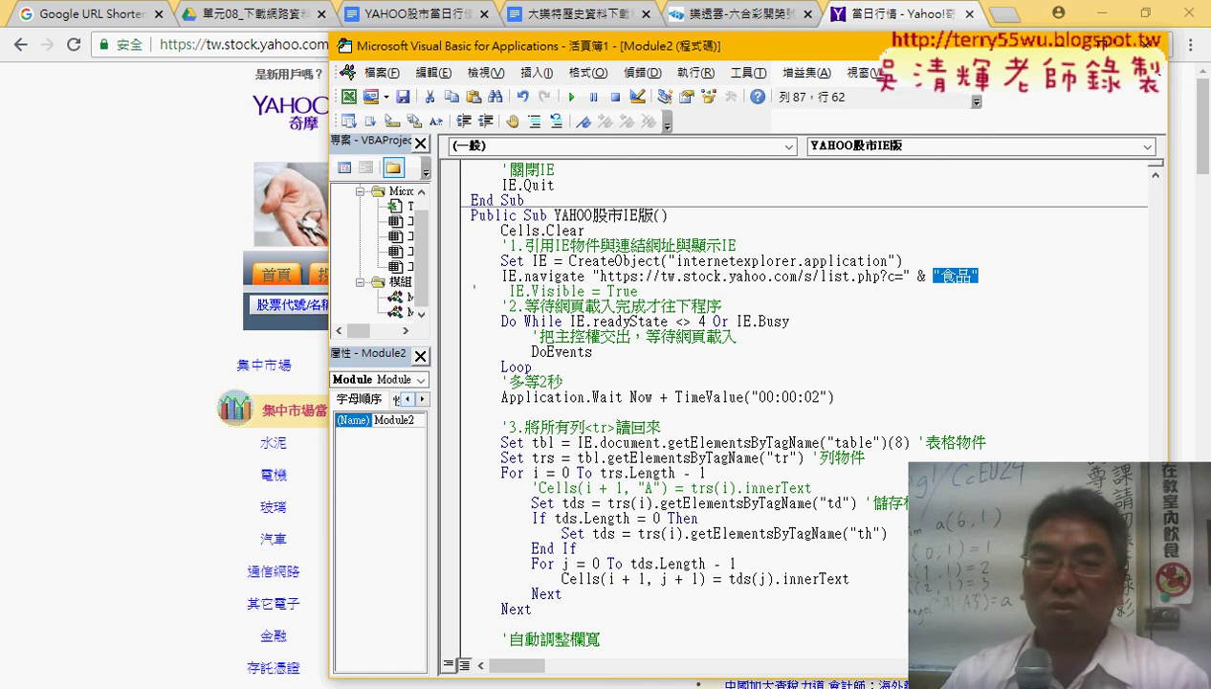
{"action": "left_click", "coordinate": [1101, 14]}
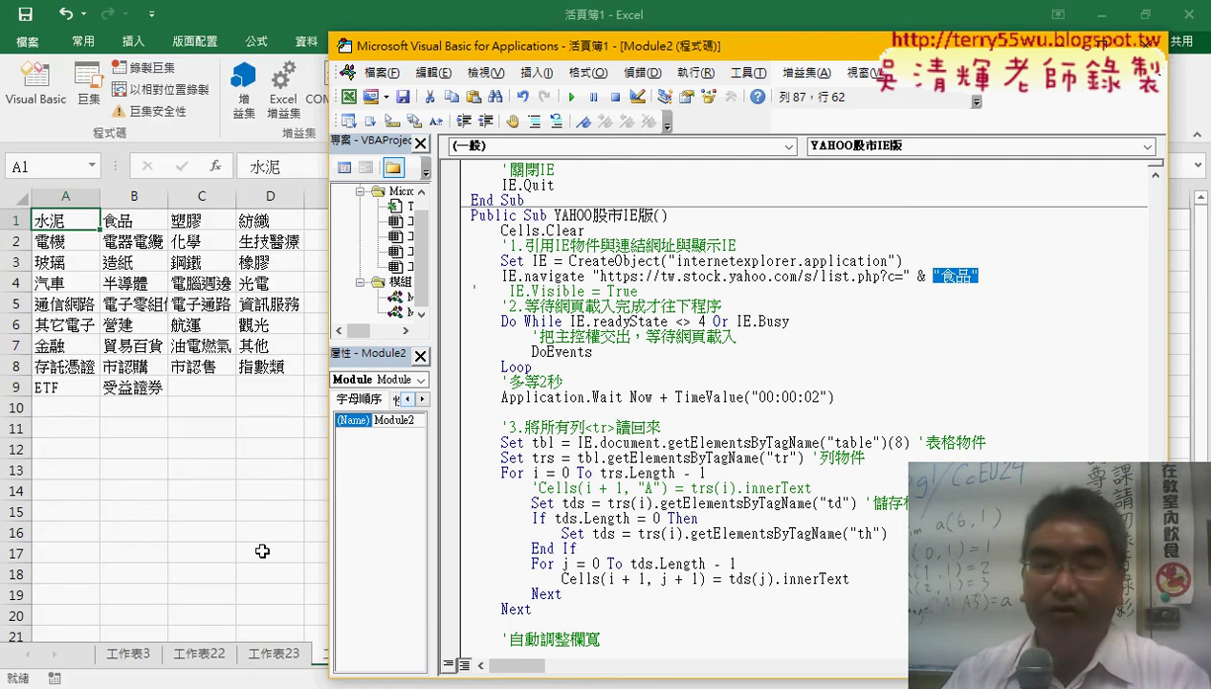
Add a new sheet and run YAHOO股市IE版 to fill it with the 食品 stock table.
{"action": "left_click", "coordinate": [276, 609]}
{"action": "left_click", "coordinate": [425, 655]}
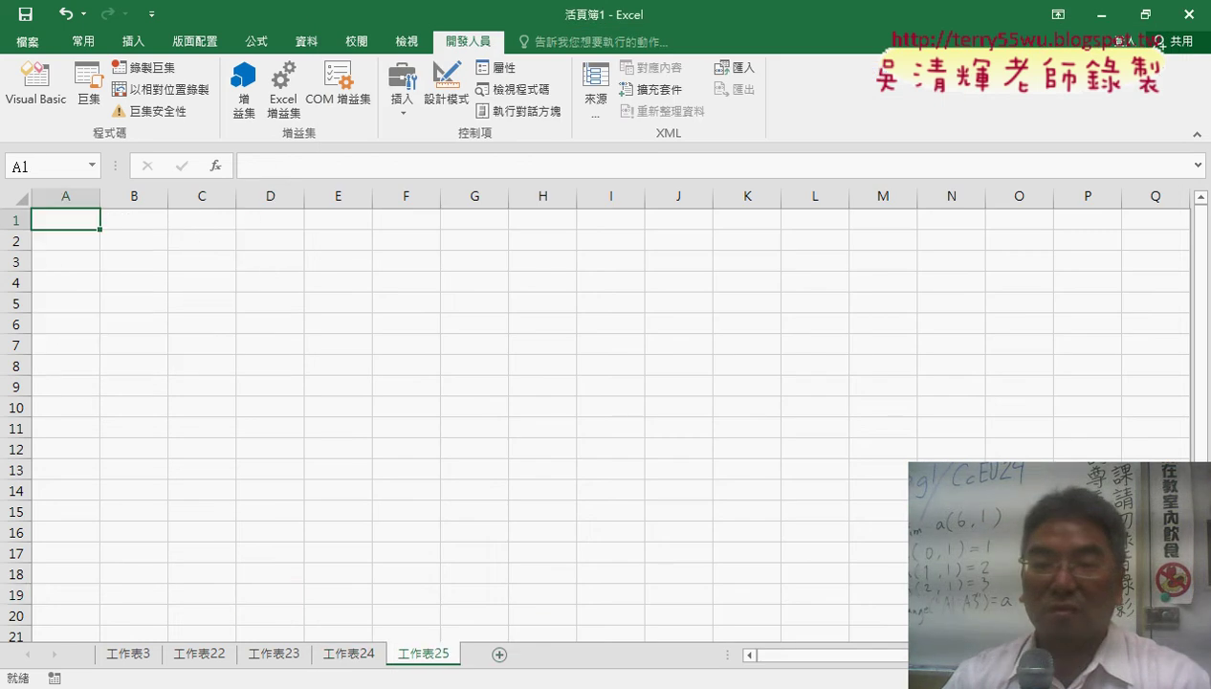
{"action": "left_click", "coordinate": [455, 675]}
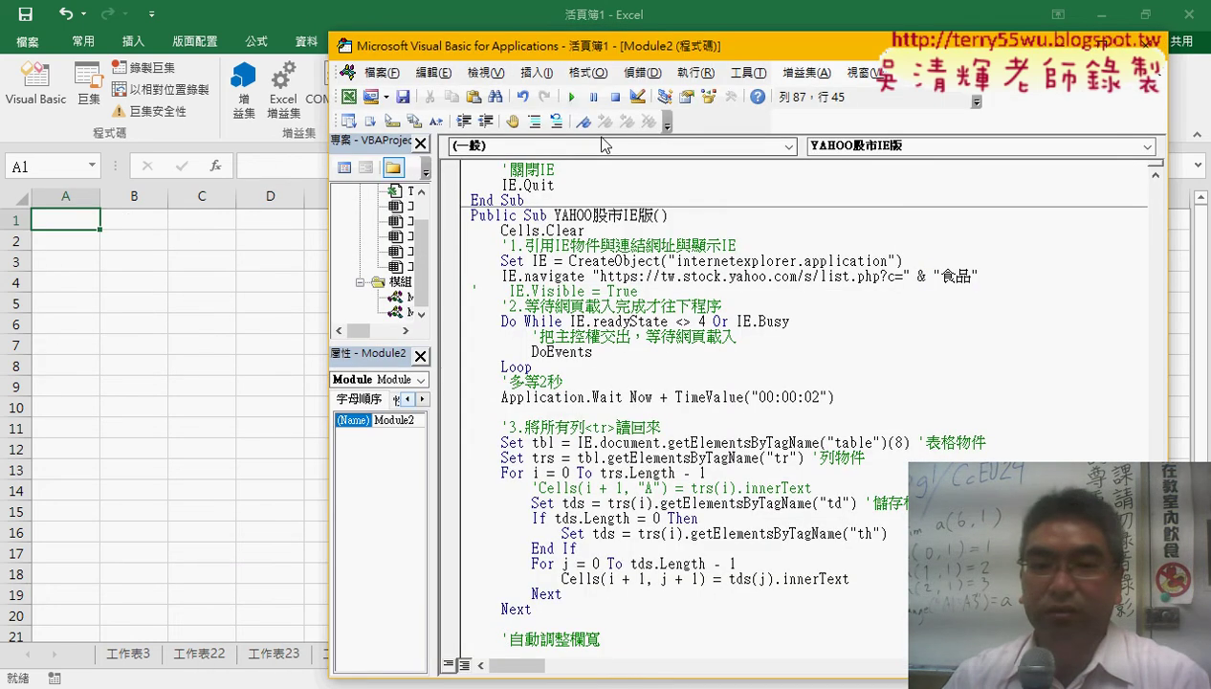
{"action": "left_click", "coordinate": [574, 97]}
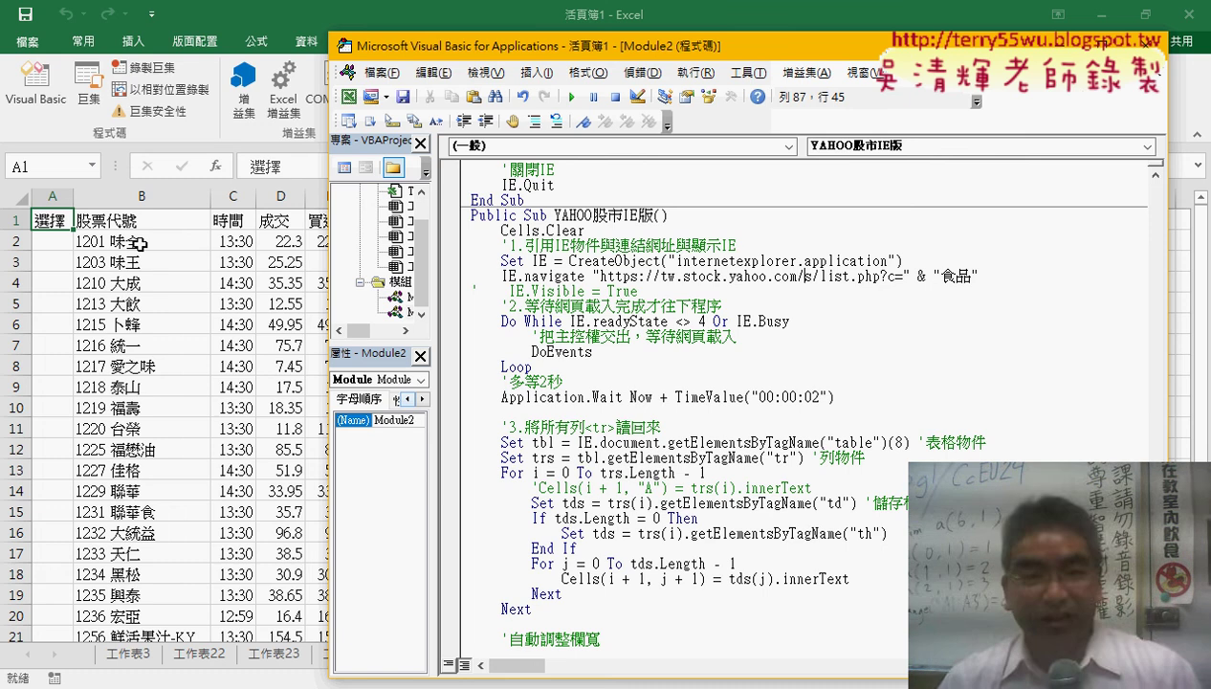
{"action": "key", "text": "alt+F11"}
{"action": "left_click", "coordinate": [139, 244]}
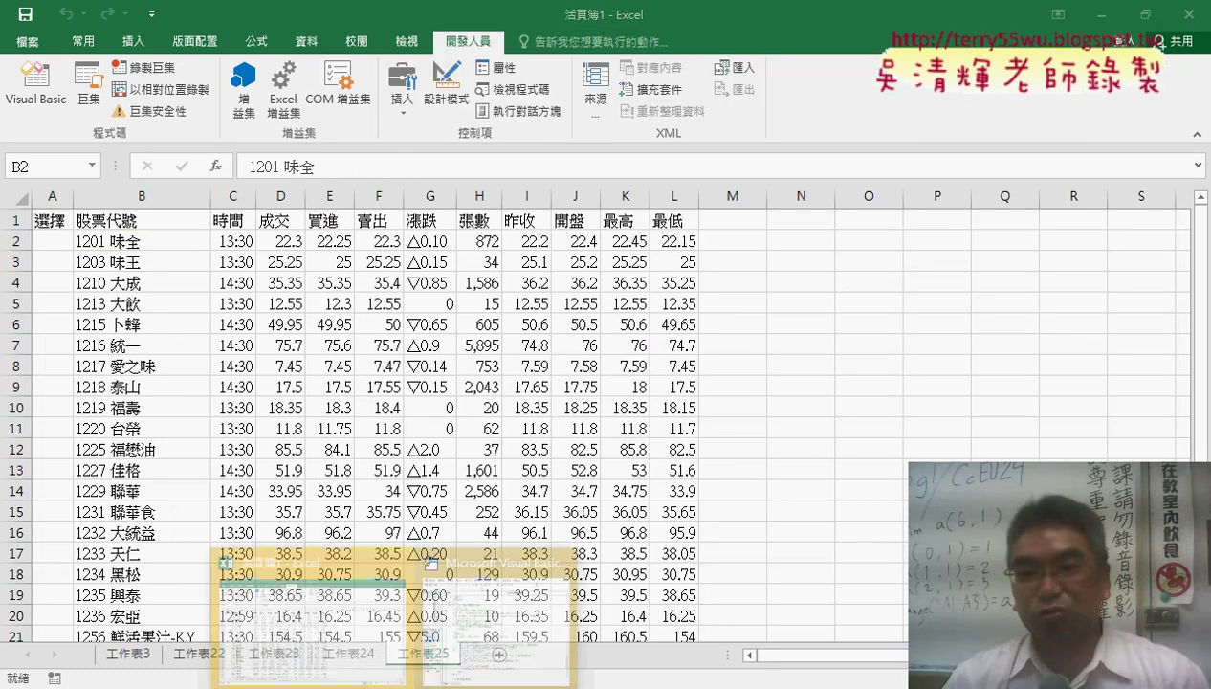
Review the IE.navigate line's base URL, the 食品 category name and the & join.
{"action": "left_click", "coordinate": [383, 602]}
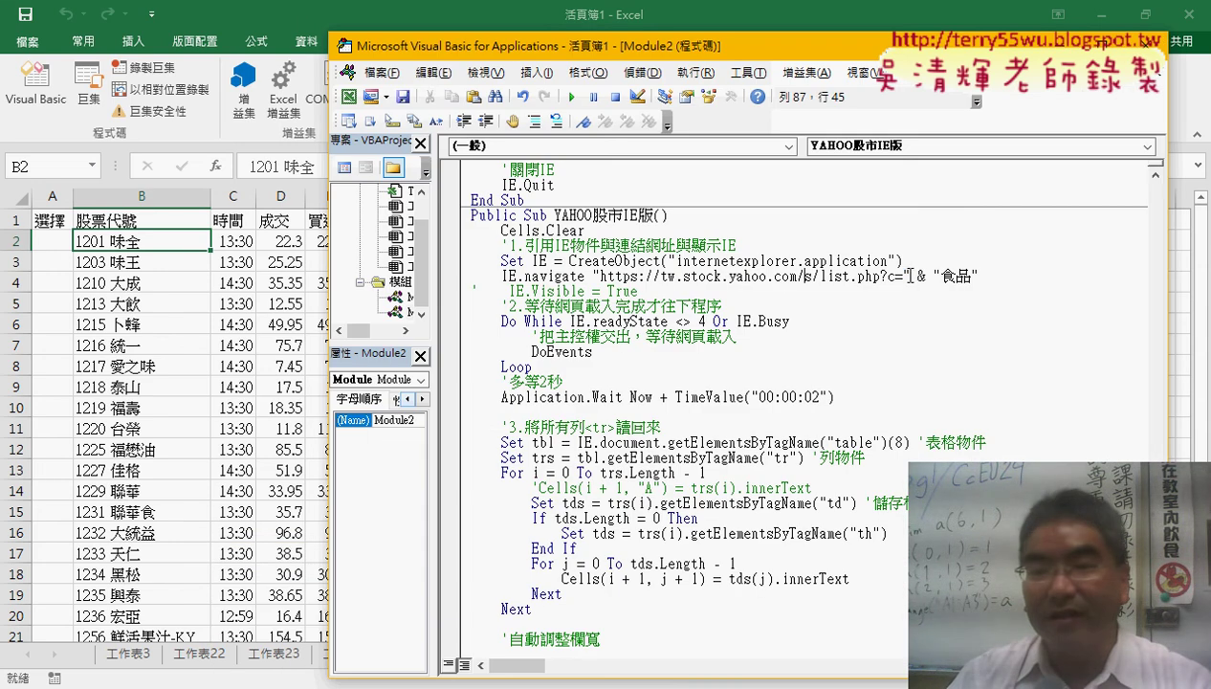
{"action": "left_click_drag", "start_coordinate": [909, 276], "coordinate": [595, 275]}
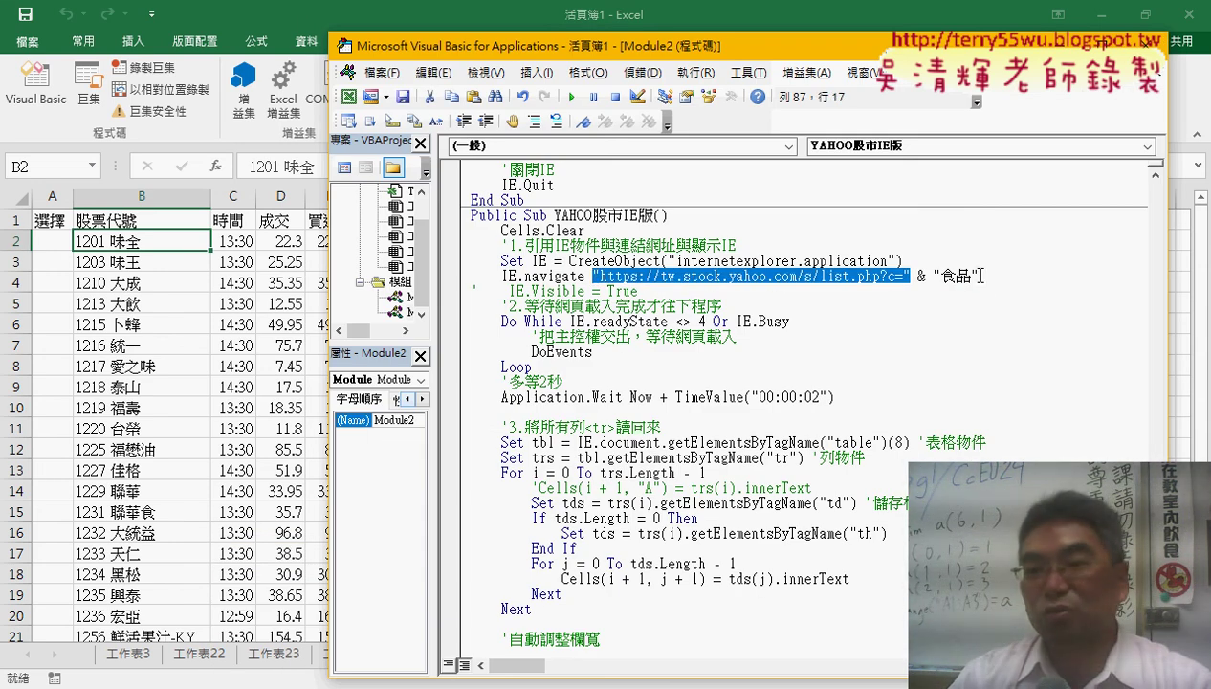
{"action": "left_click_drag", "start_coordinate": [981, 276], "coordinate": [935, 277]}
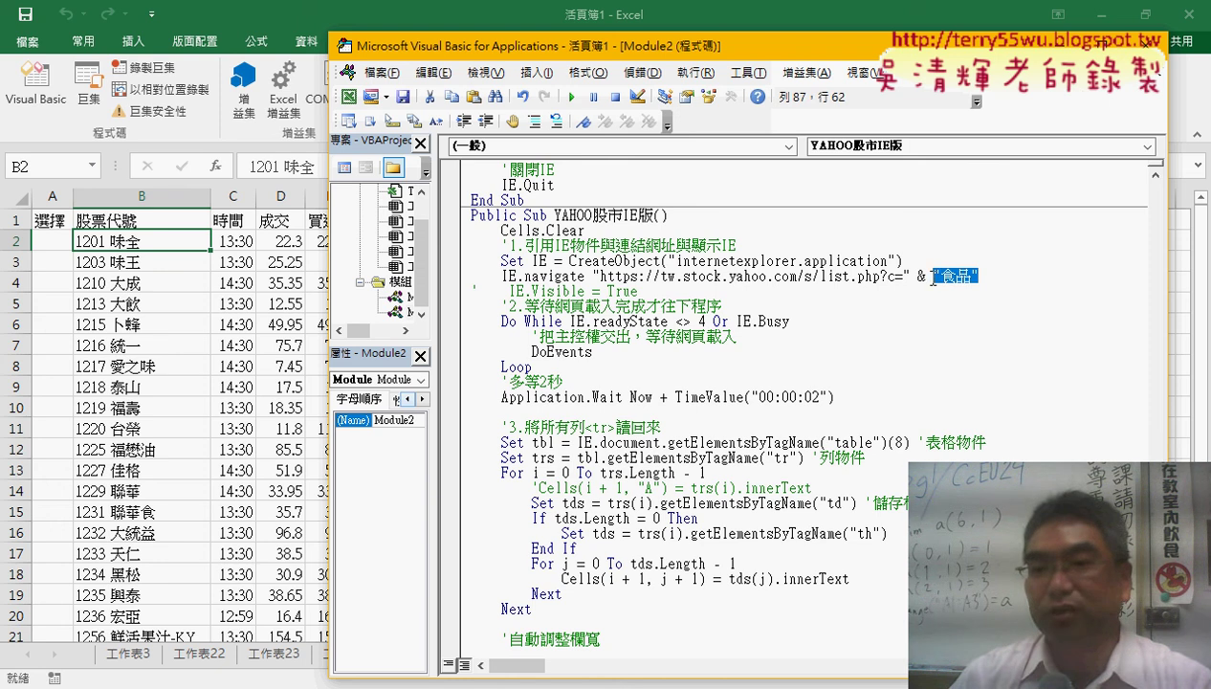
{"action": "left_click_drag", "start_coordinate": [903, 275], "coordinate": [988, 274]}
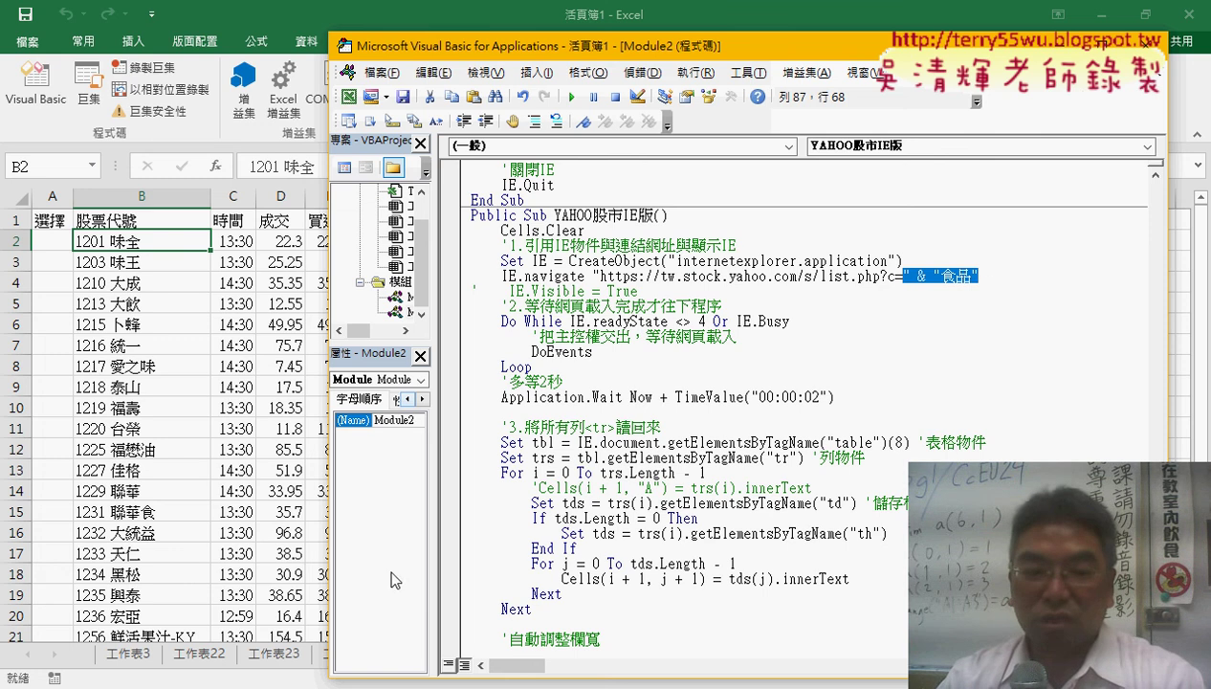
On sheet 工作表24, review the category names row by row across A1:D9, ending at A1.
{"action": "left_click", "coordinate": [264, 533]}
{"action": "left_click", "coordinate": [361, 656]}
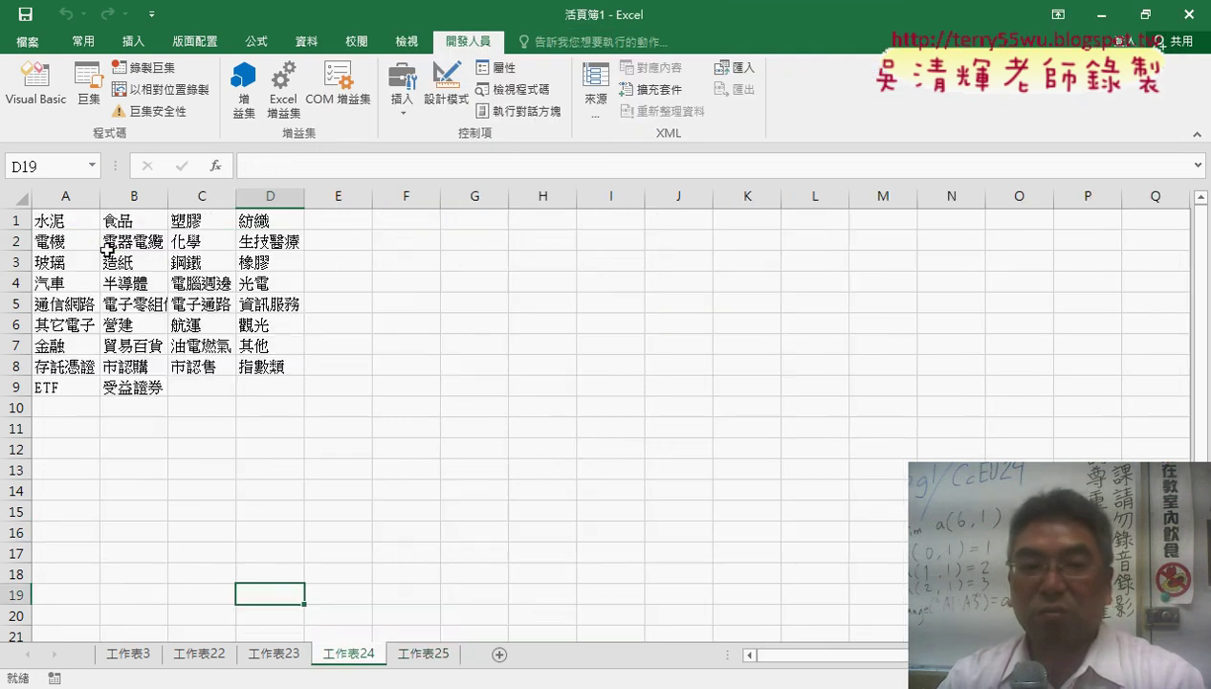
{"action": "left_click_drag", "start_coordinate": [46, 221], "coordinate": [274, 395]}
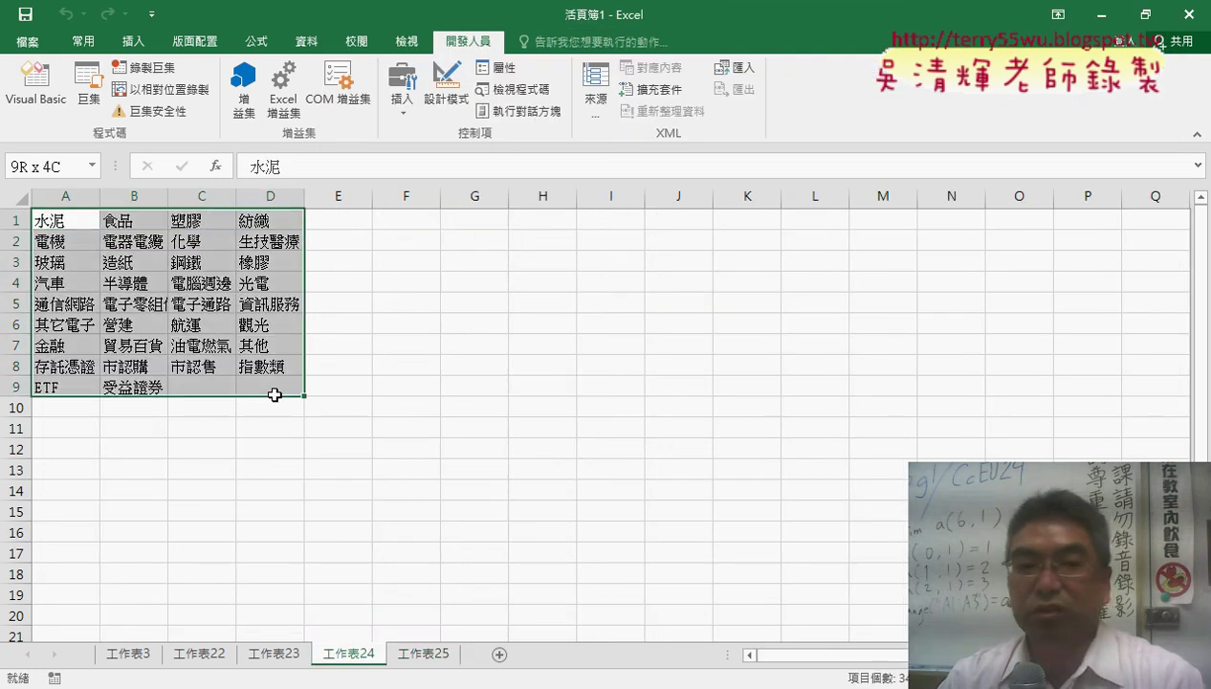
{"action": "left_click_drag", "start_coordinate": [58, 222], "coordinate": [270, 230]}
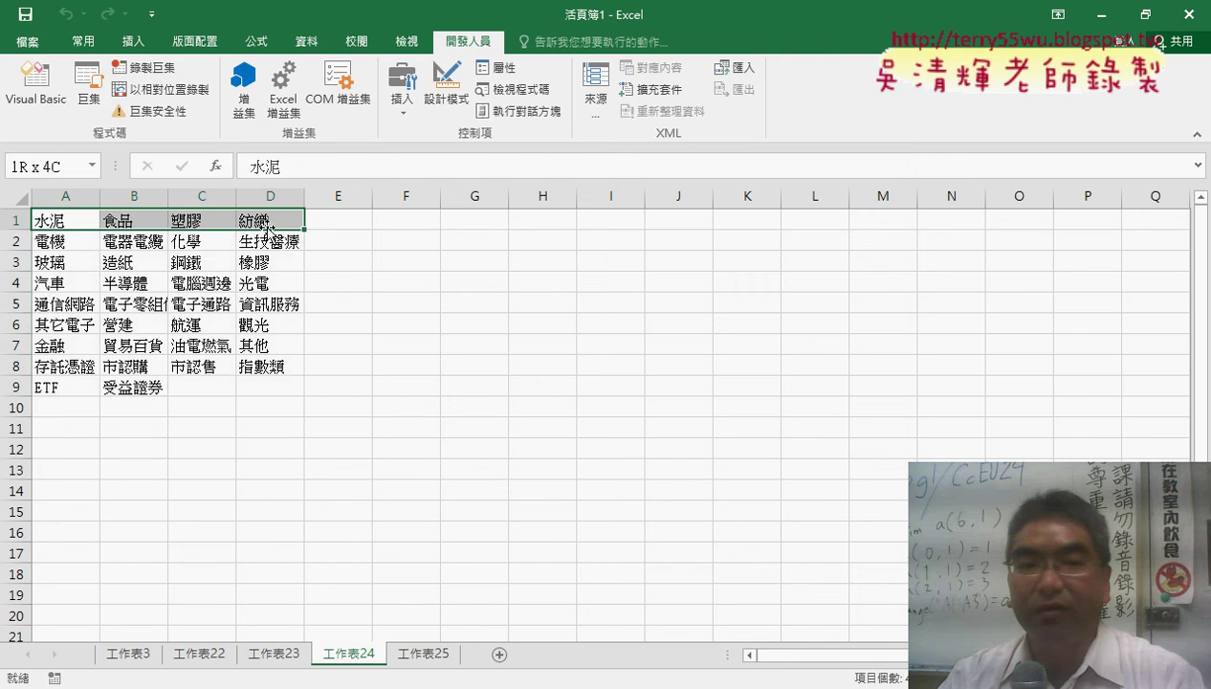
{"action": "left_click_drag", "start_coordinate": [57, 241], "coordinate": [270, 243]}
{"action": "left_click_drag", "start_coordinate": [58, 262], "coordinate": [273, 263]}
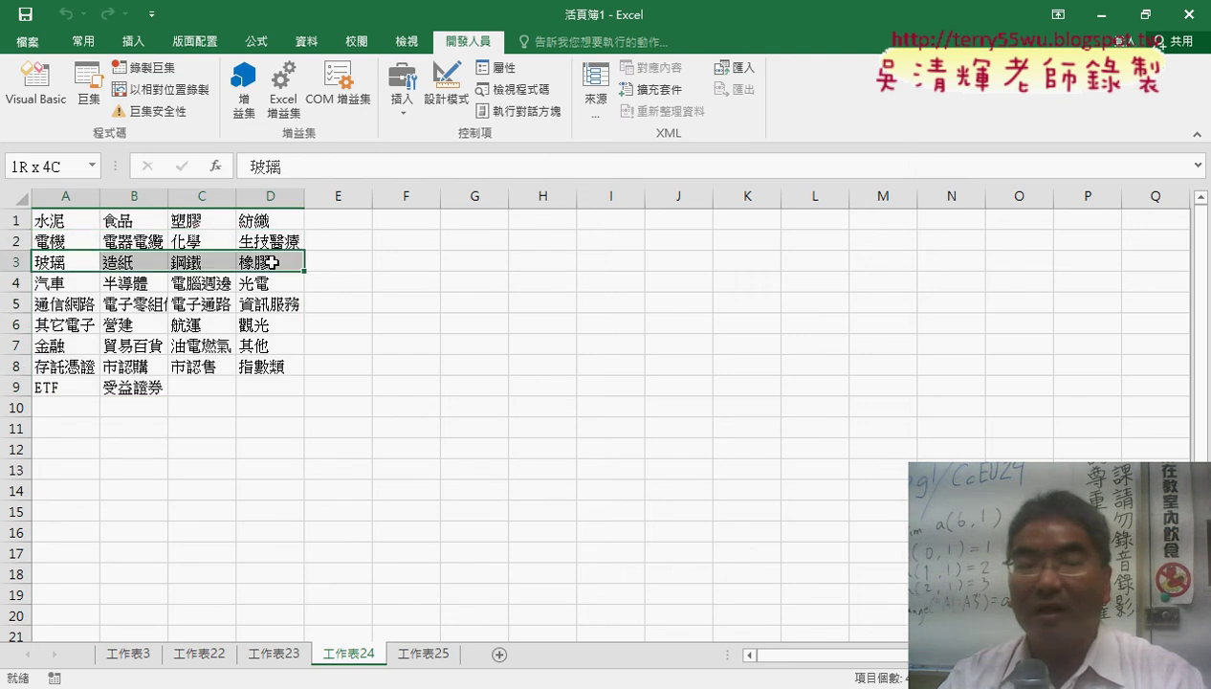
{"action": "left_click_drag", "start_coordinate": [52, 281], "coordinate": [275, 285]}
{"action": "mouse_move", "coordinate": [52, 323]}
{"action": "left_mouse_down"}
{"action": "mouse_move", "coordinate": [287, 325]}
{"action": "mouse_move", "coordinate": [273, 304]}
{"action": "left_mouse_up"}
{"action": "left_click_drag", "start_coordinate": [110, 345], "coordinate": [201, 345]}
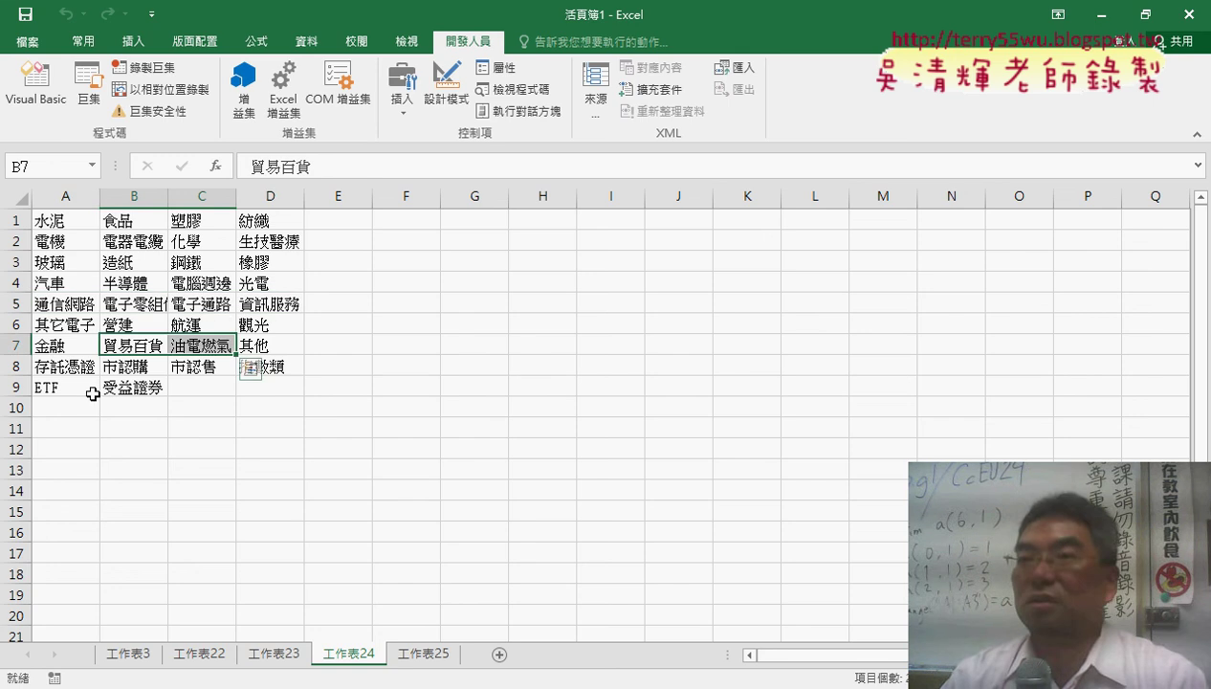
{"action": "left_click", "coordinate": [287, 387]}
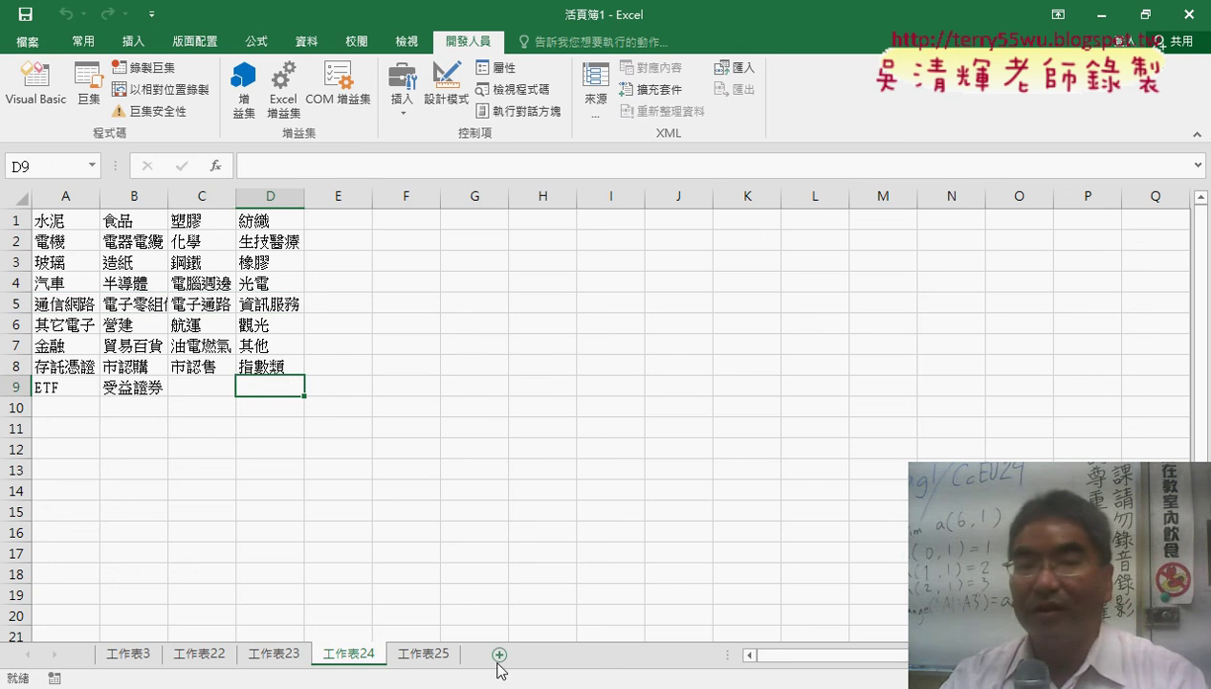
{"action": "left_click", "coordinate": [63, 219]}
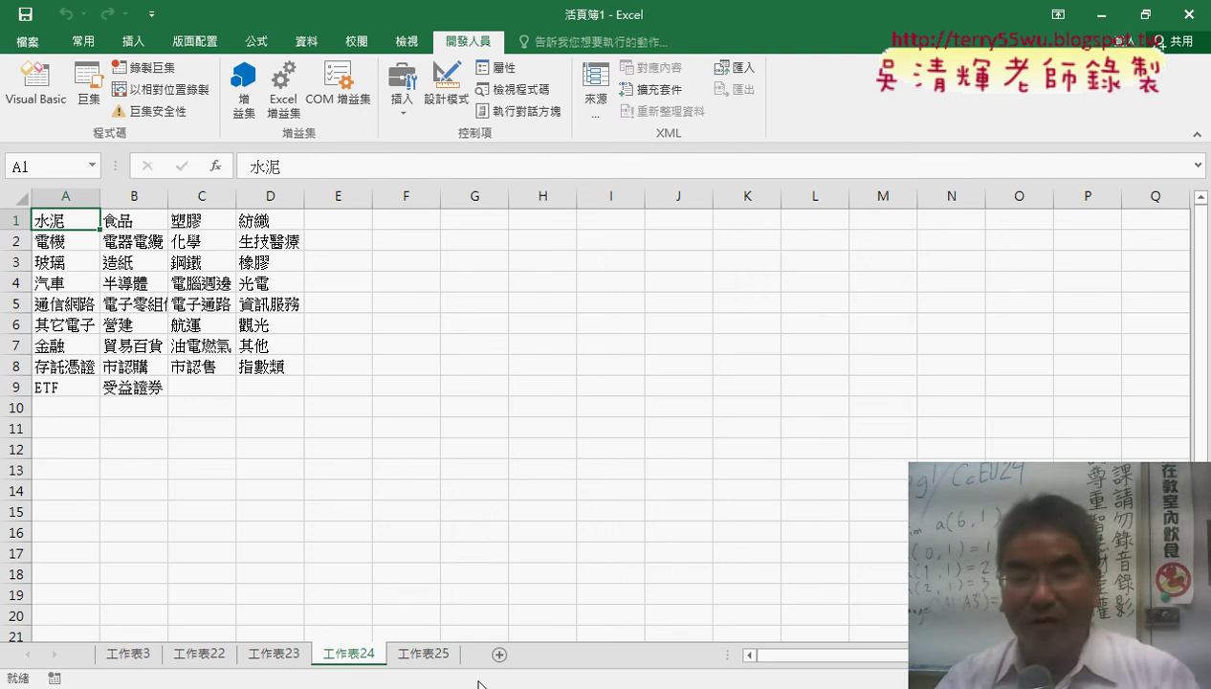
Bring the macro code forward and box the URL-building line in red, labelled 1.
{"action": "left_click", "coordinate": [493, 603]}
{"action": "scroll", "coordinate": [602, 386], "scroll_direction": "up", "scroll_amount": 2}
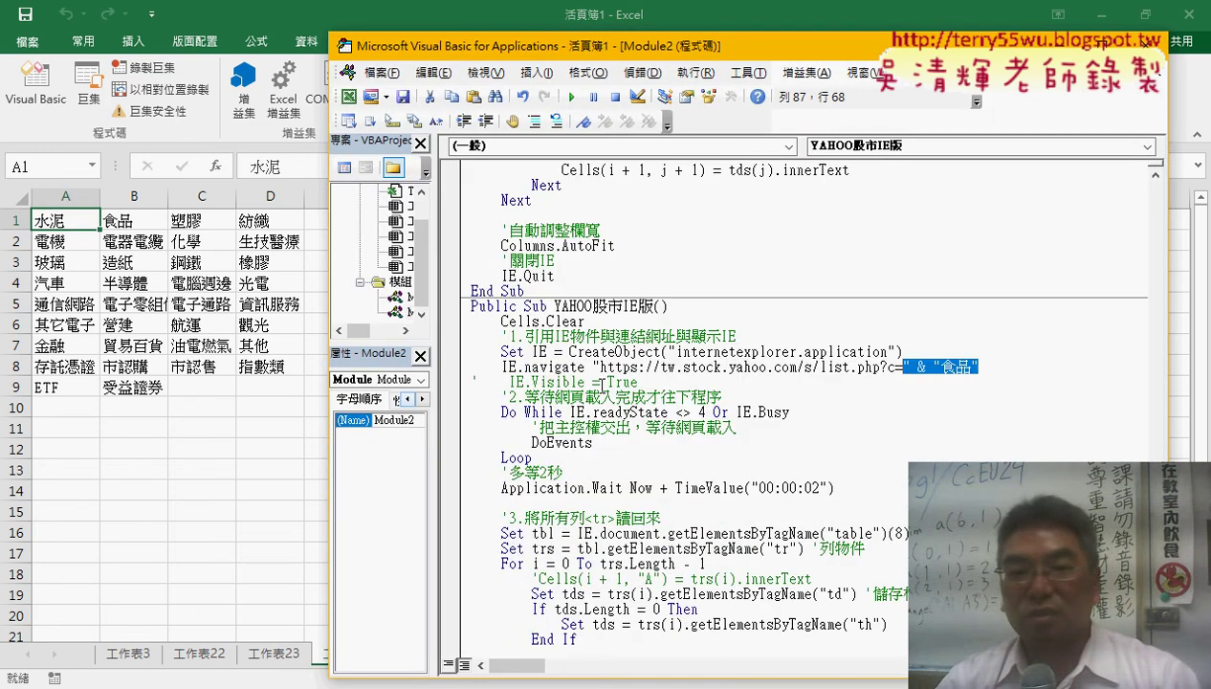
{"action": "scroll", "coordinate": [601, 385], "scroll_direction": "up", "scroll_amount": 6}
{"action": "scroll", "coordinate": [602, 385], "scroll_direction": "up", "scroll_amount": 2}
{"action": "scroll", "coordinate": [602, 386], "scroll_direction": "down", "scroll_amount": 2}
{"action": "scroll", "coordinate": [602, 386], "scroll_direction": "down", "scroll_amount": 6}
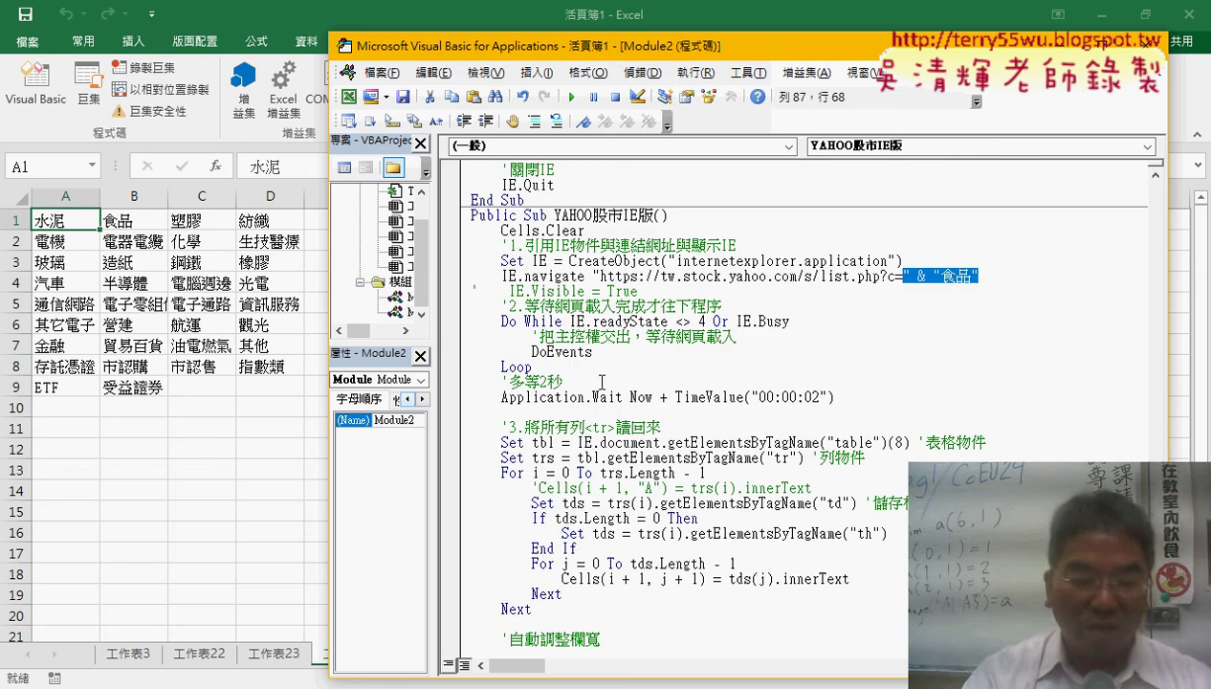
{"action": "scroll", "coordinate": [600, 382], "scroll_direction": "down", "scroll_amount": 2}
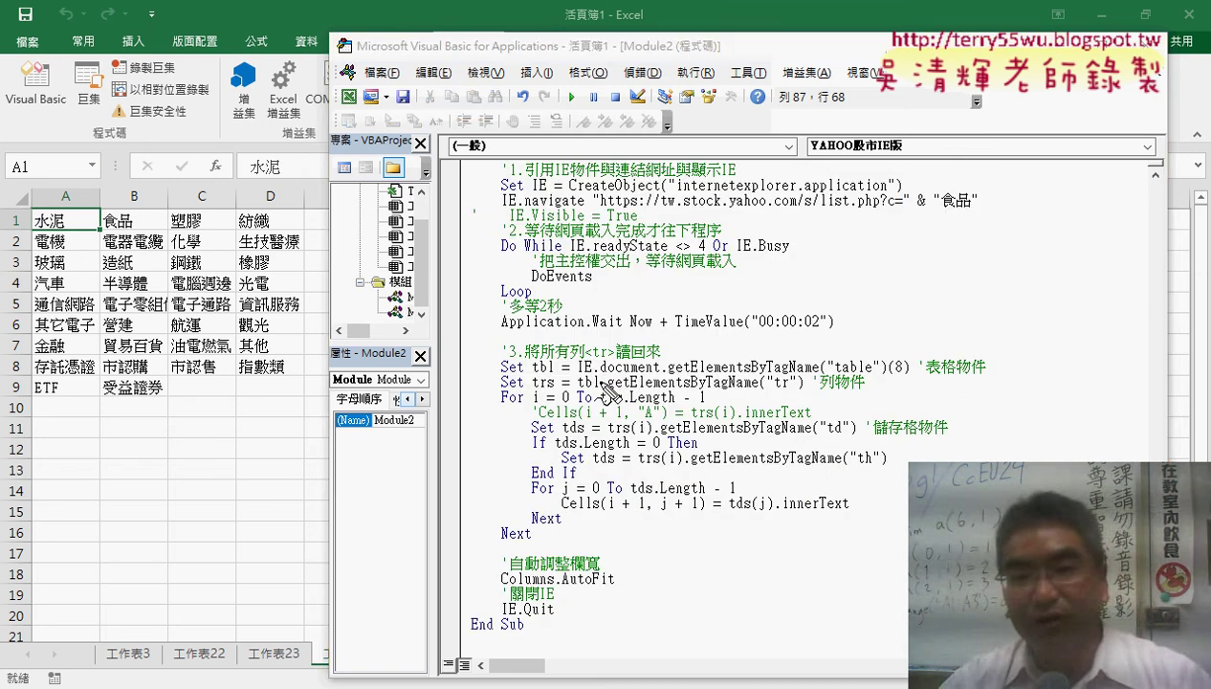
{"action": "left_click_drag", "start_coordinate": [589, 204], "coordinate": [1001, 202]}
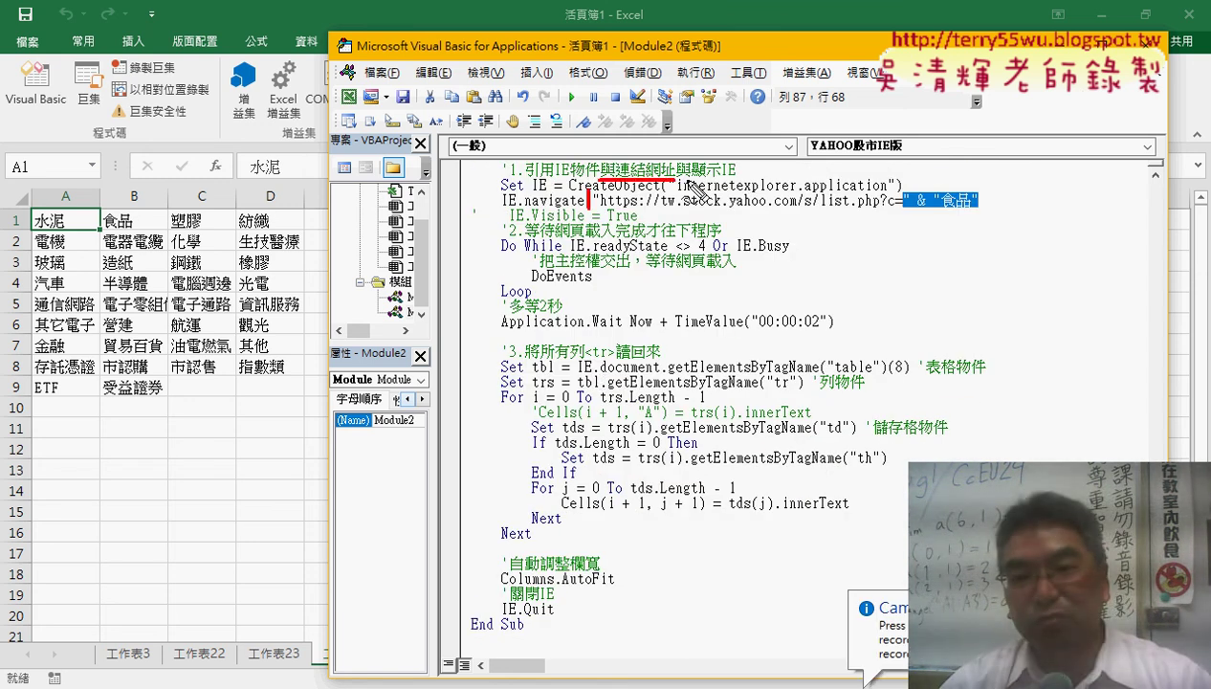
{"action": "left_click_drag", "start_coordinate": [588, 208], "coordinate": [984, 228]}
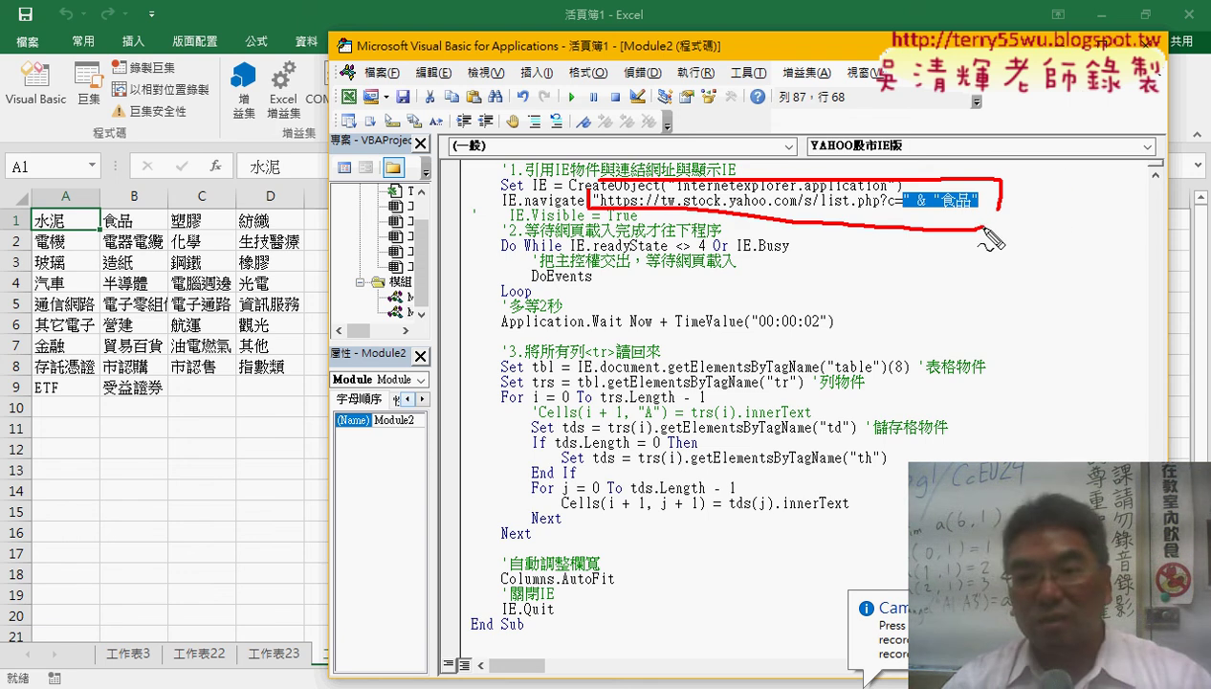
{"action": "left_click_drag", "start_coordinate": [1070, 173], "coordinate": [1051, 208]}
Mark the table index (8) with a 2, box the If tds.Length check, underline th.
{"action": "left_click_drag", "start_coordinate": [889, 380], "coordinate": [911, 378]}
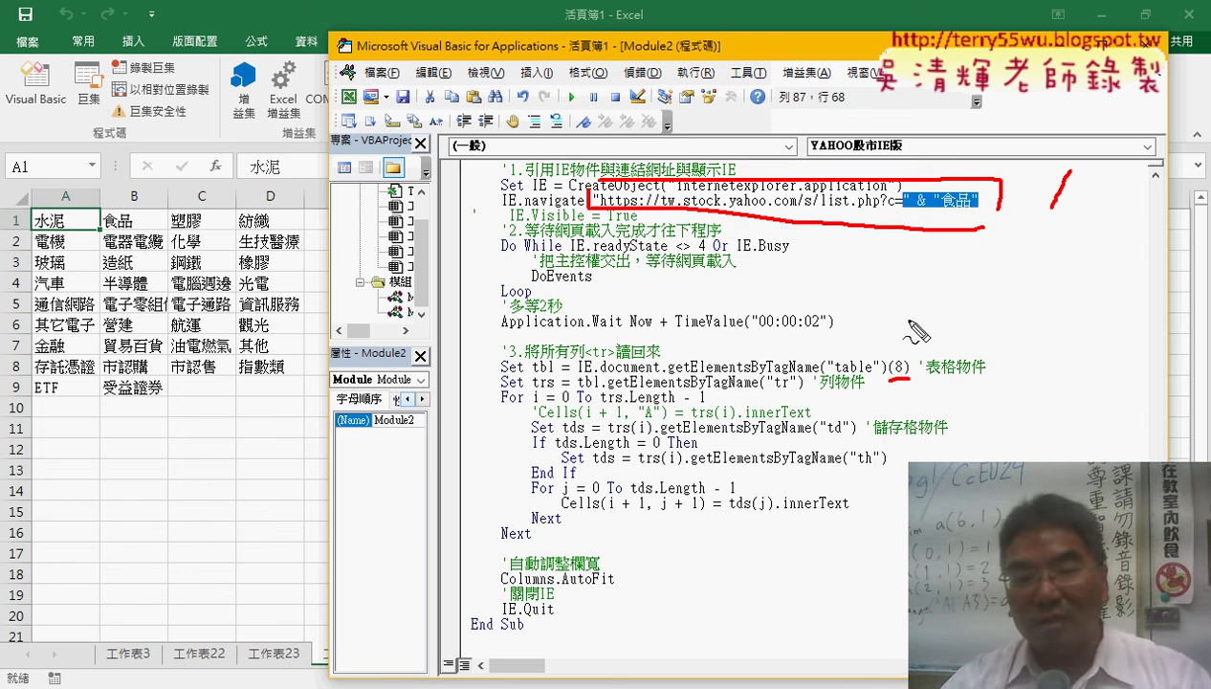
{"action": "left_click_drag", "start_coordinate": [909, 318], "coordinate": [981, 337]}
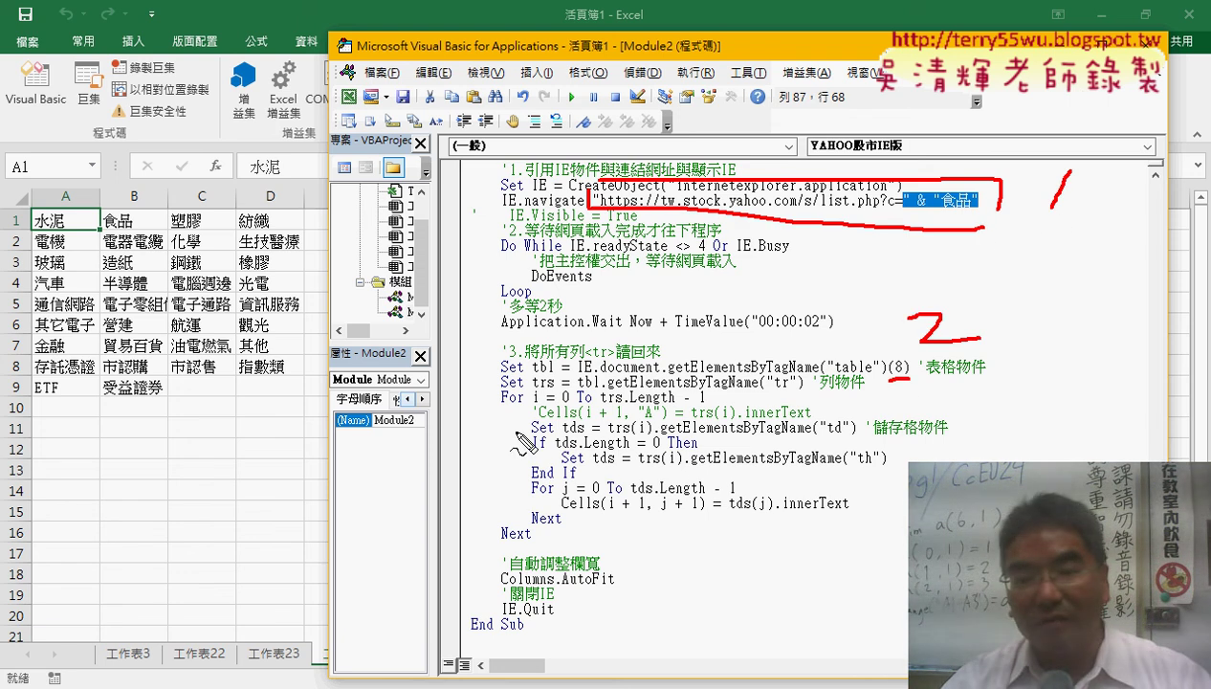
{"action": "mouse_move", "coordinate": [517, 433]}
{"action": "left_mouse_down"}
{"action": "mouse_move", "coordinate": [517, 481]}
{"action": "mouse_move", "coordinate": [887, 469]}
{"action": "left_mouse_up"}
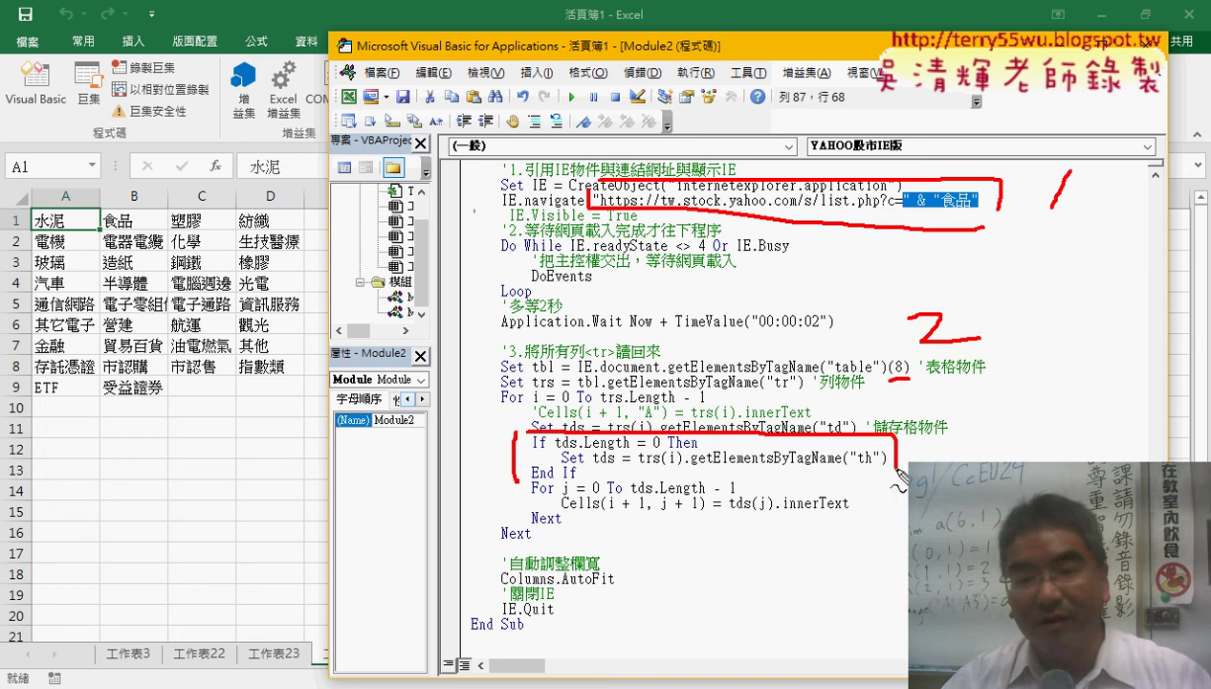
{"action": "left_click_drag", "start_coordinate": [524, 484], "coordinate": [894, 472]}
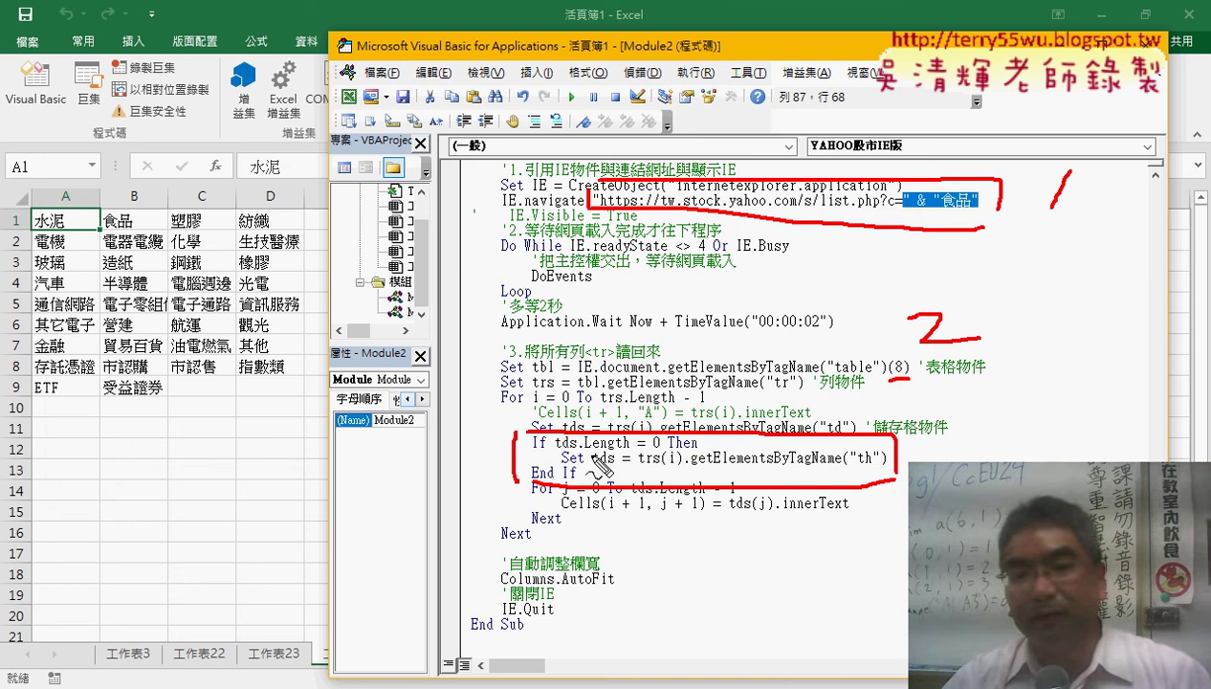
{"action": "left_click_drag", "start_coordinate": [857, 468], "coordinate": [878, 467]}
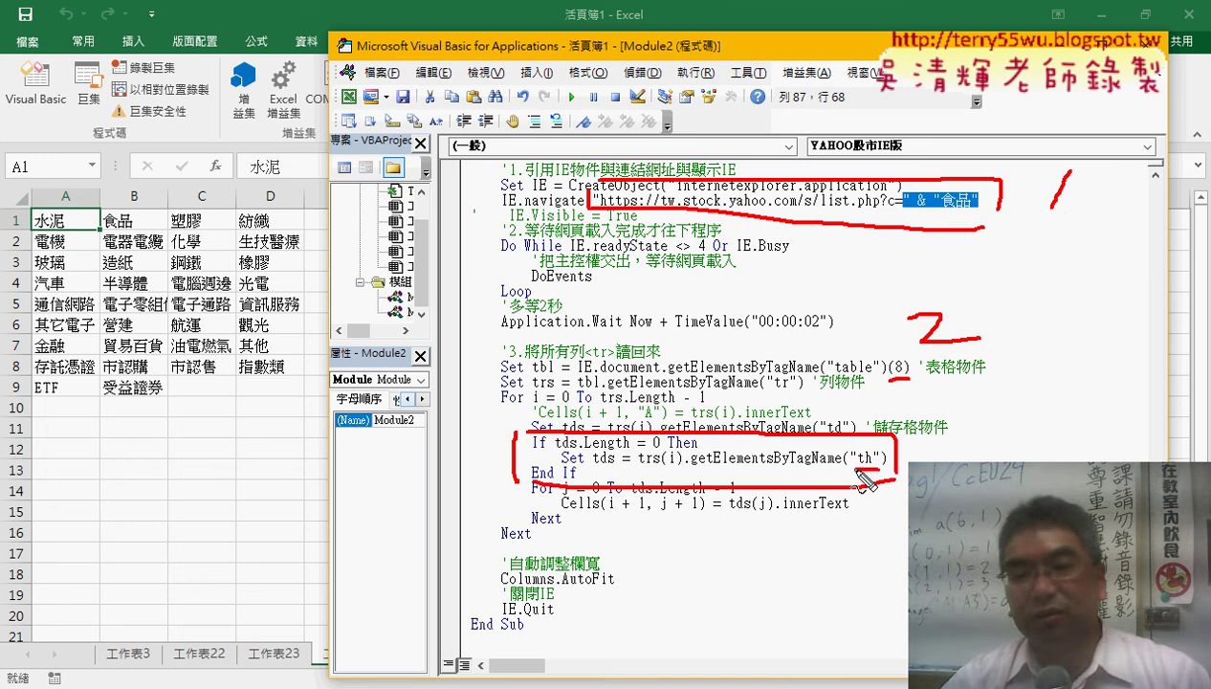